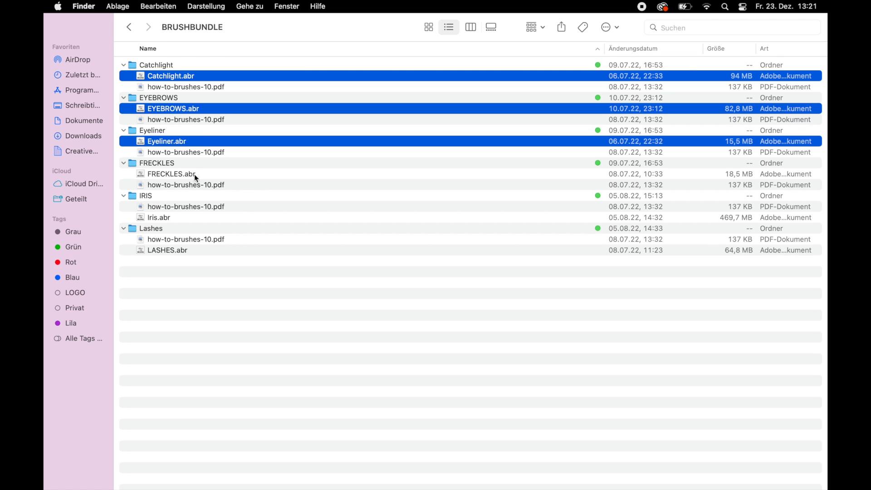
# - Add FRECKLES.abr, Iris.abr and LASHES.abr to the selected brush files and open all six in Adobe Photoshop
pyautogui.keyDown('super'); pyautogui.click(183, 218); pyautogui.keyUp('super')
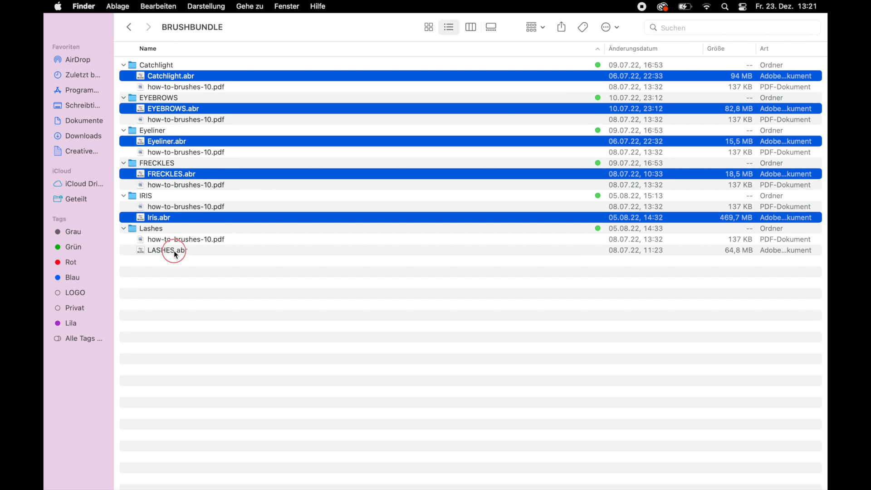
pyautogui.keyDown('super'); pyautogui.click(173, 250); pyautogui.keyUp('super')
pyautogui.rightClick(190, 218)
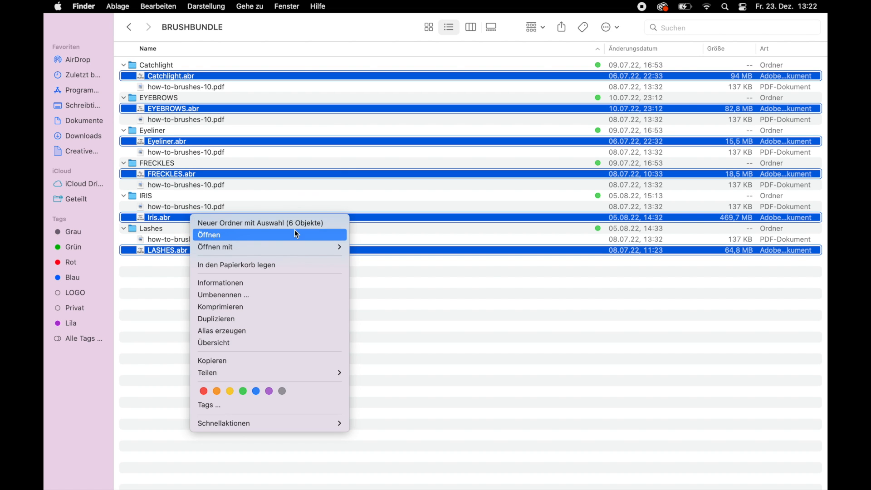
pyautogui.moveTo(309, 245)
pyautogui.click(362, 248)
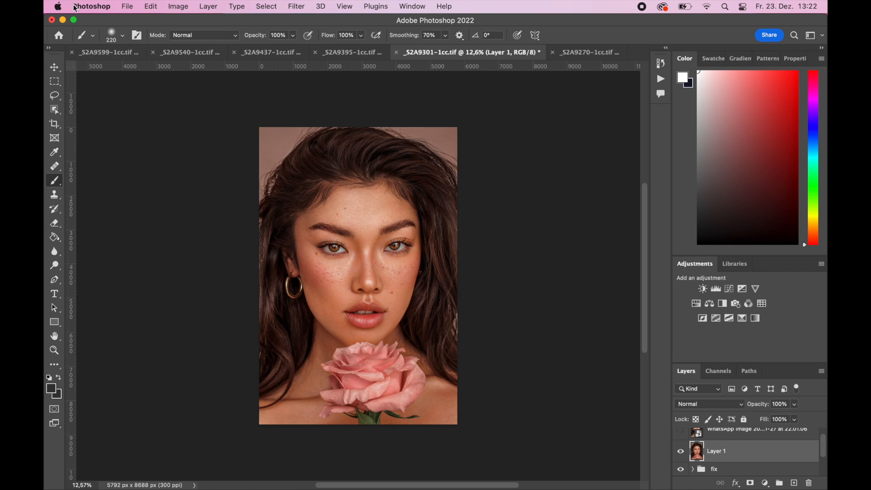
# - Check the brush presets for the imported eye makeup brush groups, including Eyeliner, FRECKLES, Iris and lashes
pyautogui.click(123, 37)
pyautogui.scroll(-5, 129, 193)
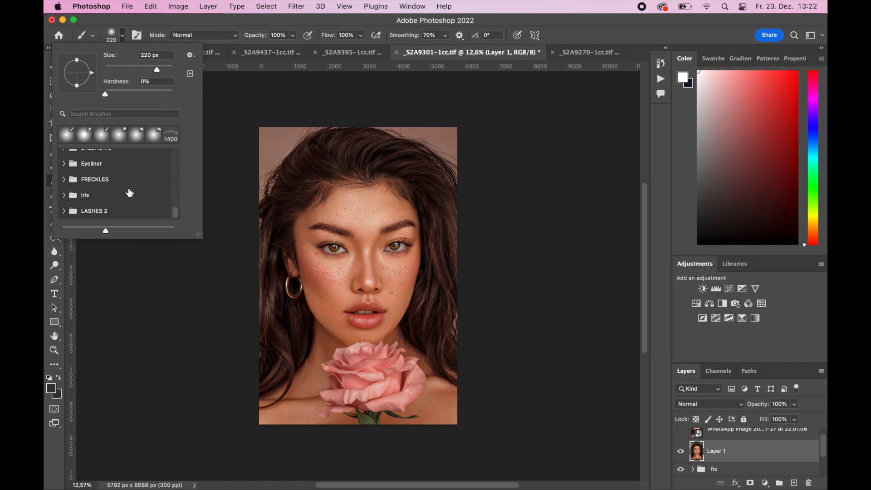
pyautogui.scroll(4, 129, 193)
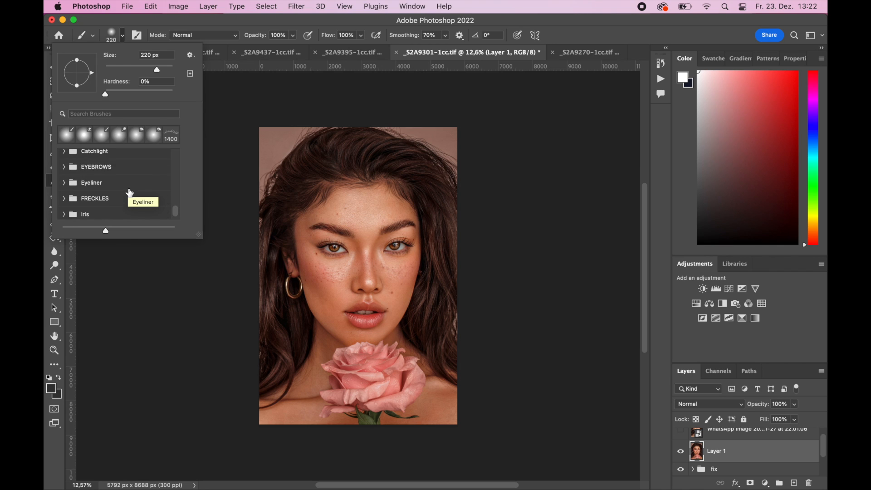
pyautogui.click(65, 178)
pyautogui.click(65, 178)
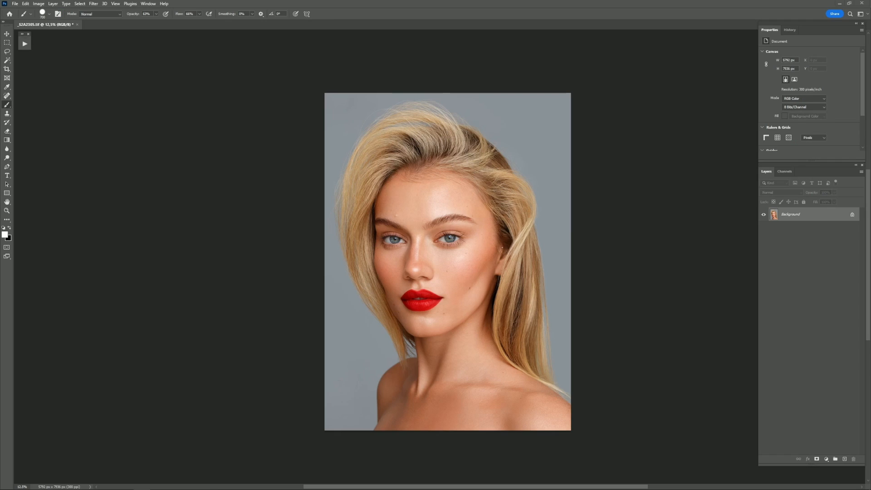
# - Add a new empty layer above the Background and set the brush's opacity and flow to 100%
pyautogui.click(845, 459)
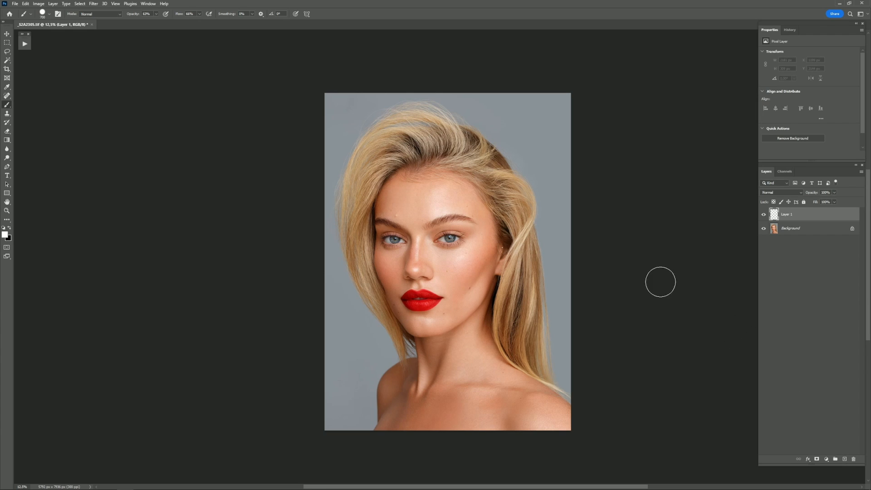
pyautogui.hotkey('ctrl', '+')
pyautogui.hotkey('ctrl', '+')
pyautogui.hotkey('ctrl', '+')
pyautogui.hotkey('ctrl', '+')
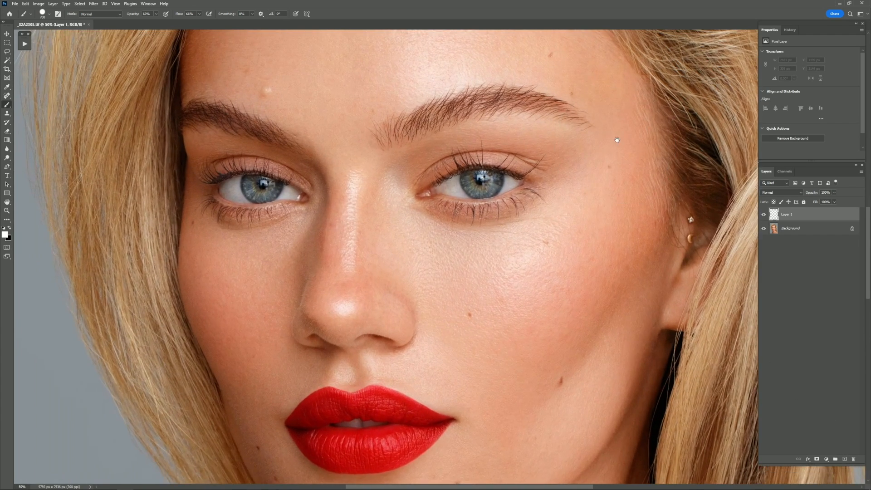
pyautogui.moveTo(618, 140); pyautogui.dragTo(657, 208)
pyautogui.hotkey('ctrl', '+')
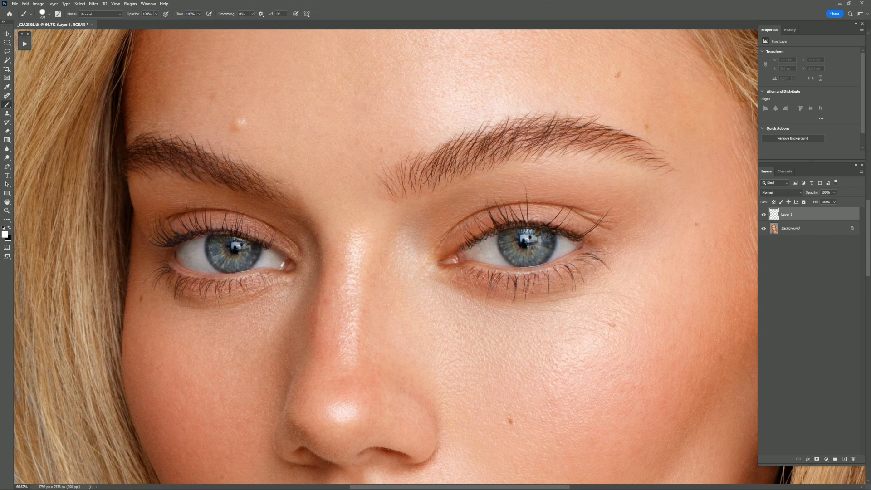
pyautogui.moveTo(535, 262); pyautogui.dragTo(471, 289)
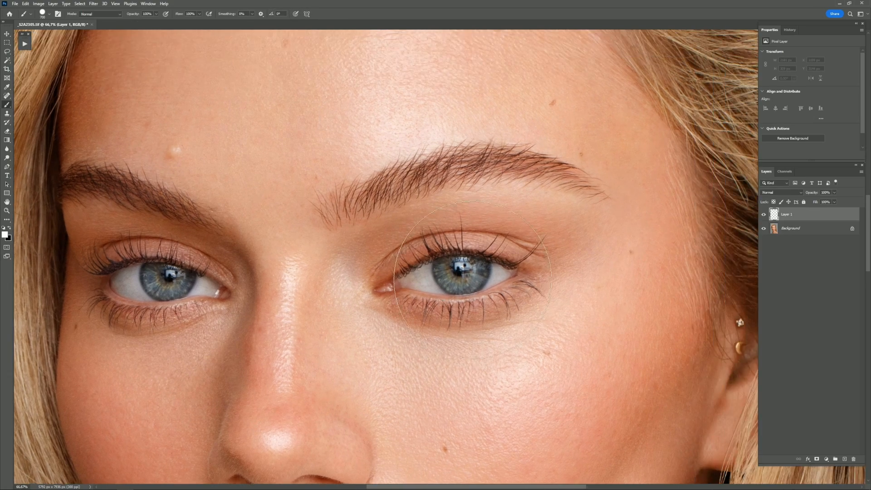
# - Make the dark brown 2c0f0c the foreground color for painting lashes on the eye beneath the fully visible brow
pyautogui.hotkey('ctrl', '+')
pyautogui.hotkey('ctrl', '+')
pyautogui.hotkey('ctrl', '+')
pyautogui.hotkey('ctrl', '+')
pyautogui.press('x')
pyautogui.hotkey('ctrl', '-')
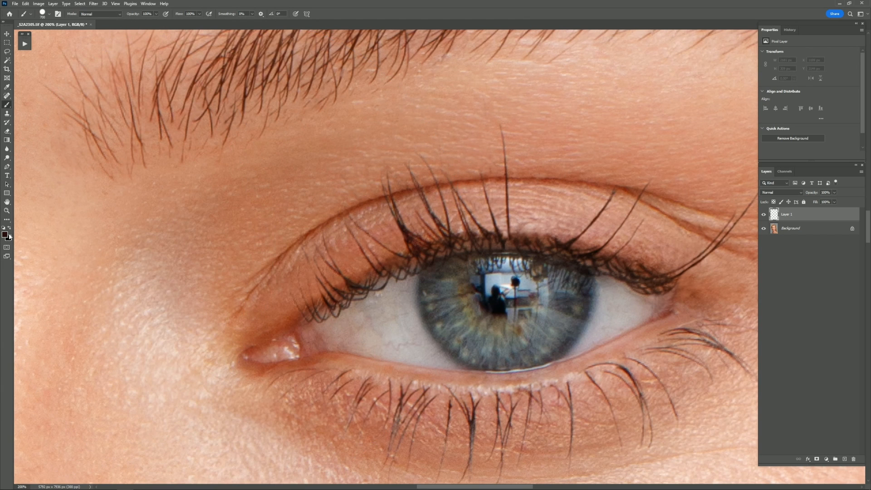
pyautogui.click(5, 235)
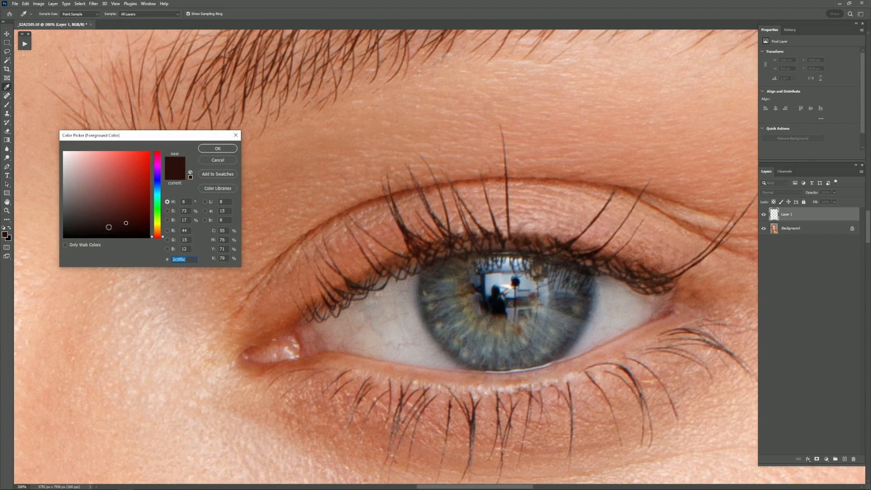
pyautogui.click(209, 149)
# - Open the Brushes list, close the brush settings, and expand the LASHES group to its FULL TOP brushes
pyautogui.hotkey('ctrl', '-')
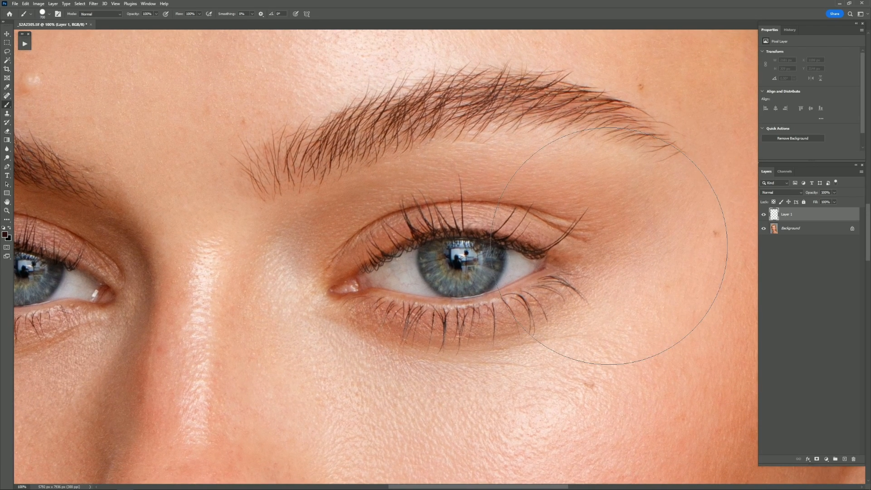
pyautogui.click(59, 14)
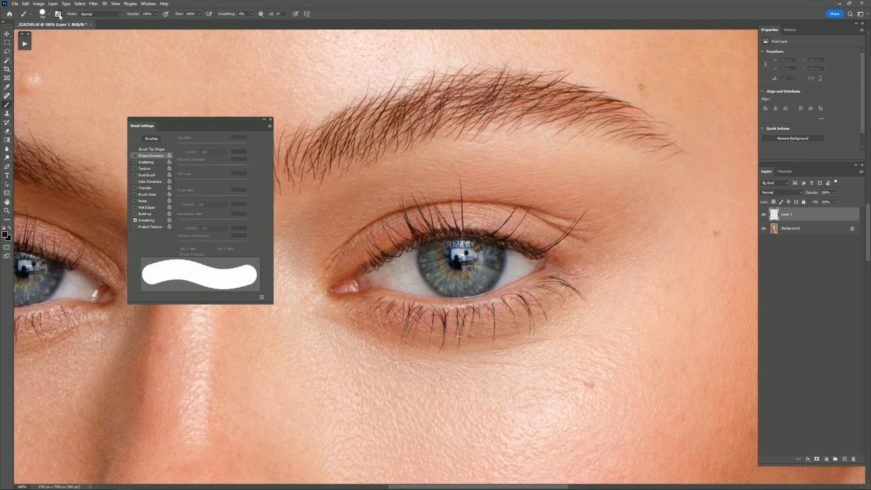
pyautogui.click(157, 141)
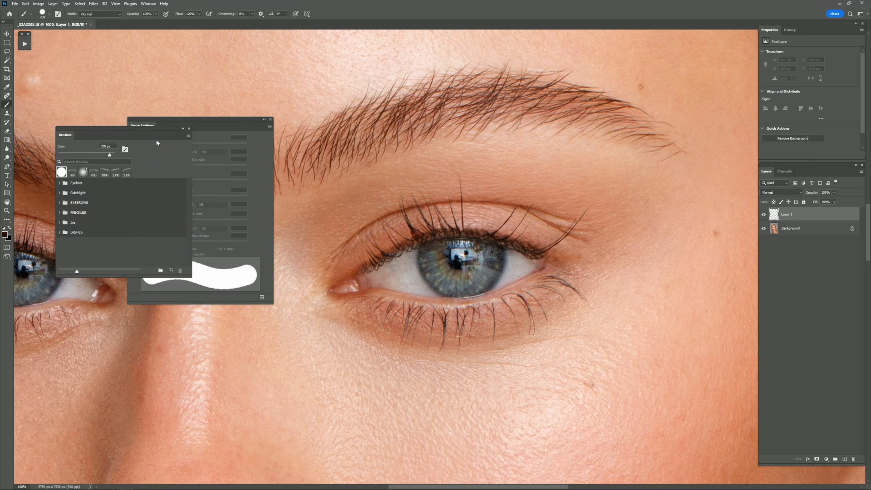
pyautogui.click(271, 120)
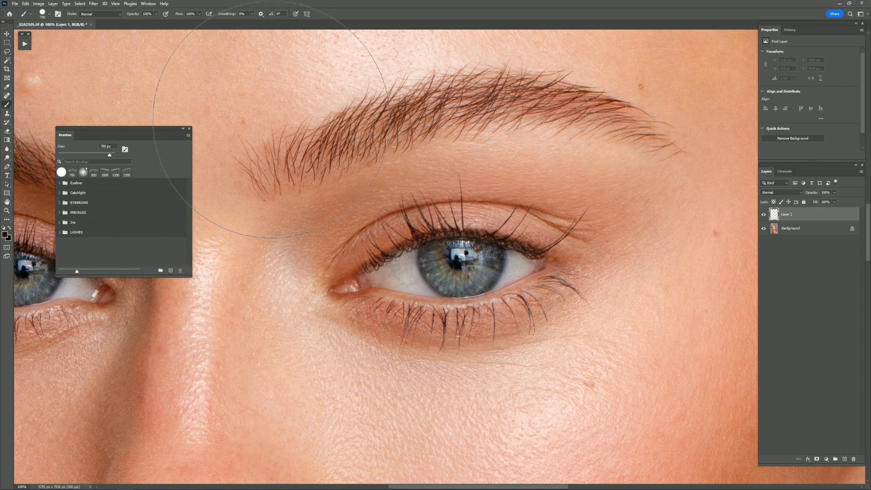
pyautogui.click(59, 233)
pyautogui.scroll(-3, 103, 248)
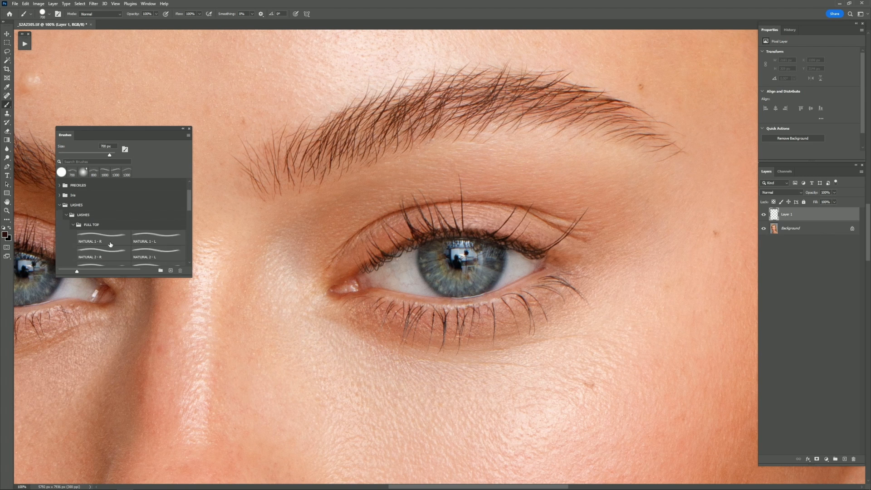
# - Try the NATURAL 1 - R and NATURAL 3 - L lash brushes over the eye, shrinking the latter to eye width
pyautogui.click(110, 231)
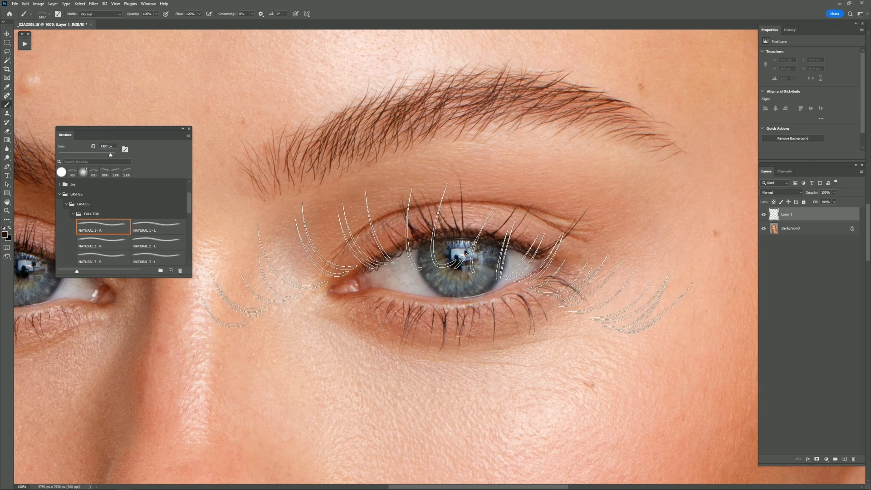
pyautogui.scroll(-2, 107, 246)
pyautogui.click(112, 226)
pyautogui.click(150, 226)
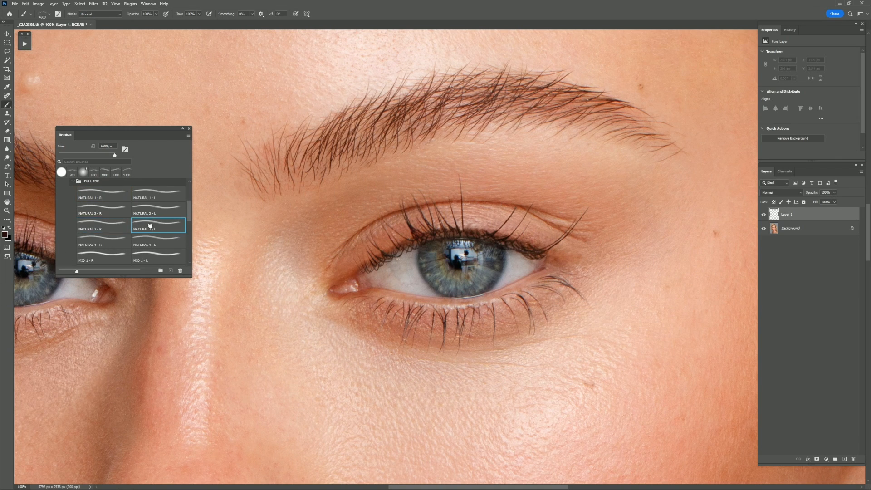
pyautogui.moveTo(113, 156); pyautogui.dragTo(110, 155)
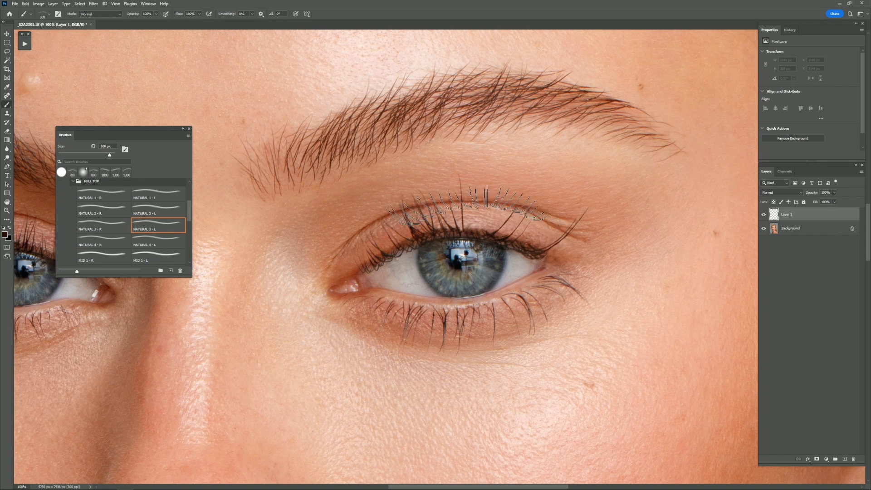
# - Try the NATURAL 3 - R, NATURAL 4 - R and MID 1 - R lash brushes at reduced sizes over the eye
pyautogui.click(100, 224)
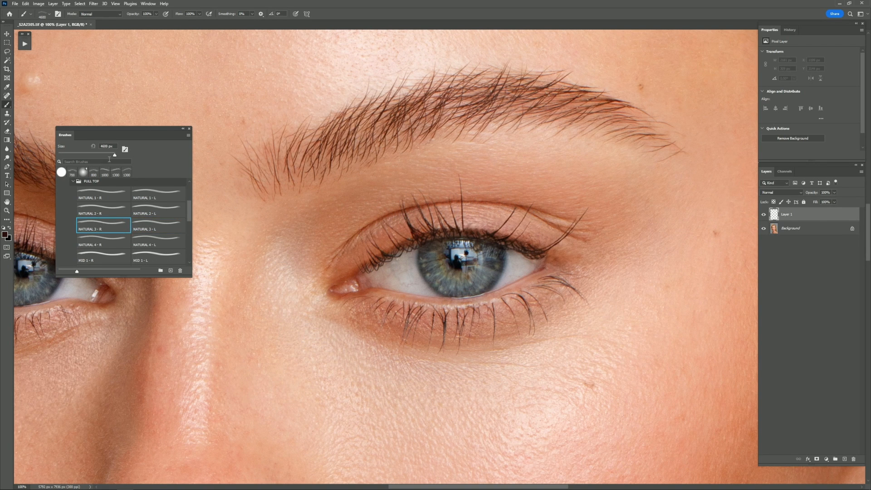
pyautogui.click(115, 245)
pyautogui.moveTo(114, 154); pyautogui.dragTo(109, 155)
pyautogui.scroll(-2, 112, 231)
pyautogui.click(109, 231)
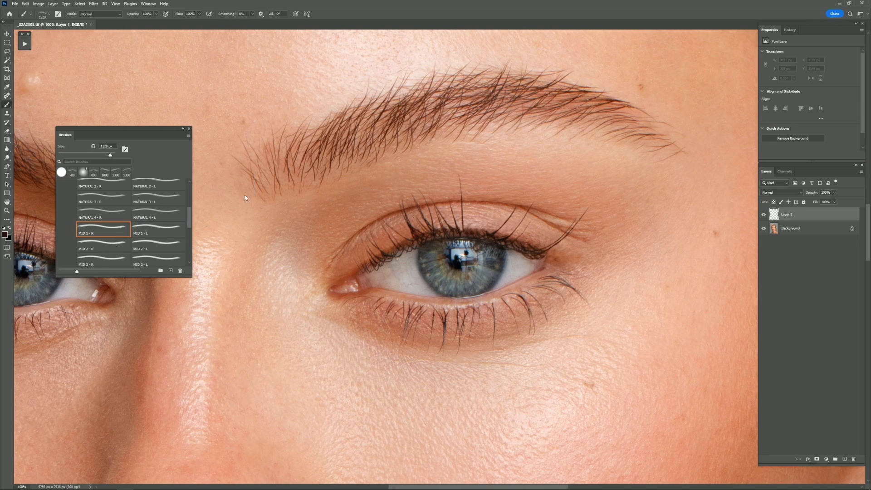
pyautogui.press('[')
# - Try the MID 2 - R lash brush at 800 px over the eye's upper lash line
pyautogui.click(119, 249)
pyautogui.press(']')
pyautogui.press(']')
pyautogui.press(']')
pyautogui.press(']')
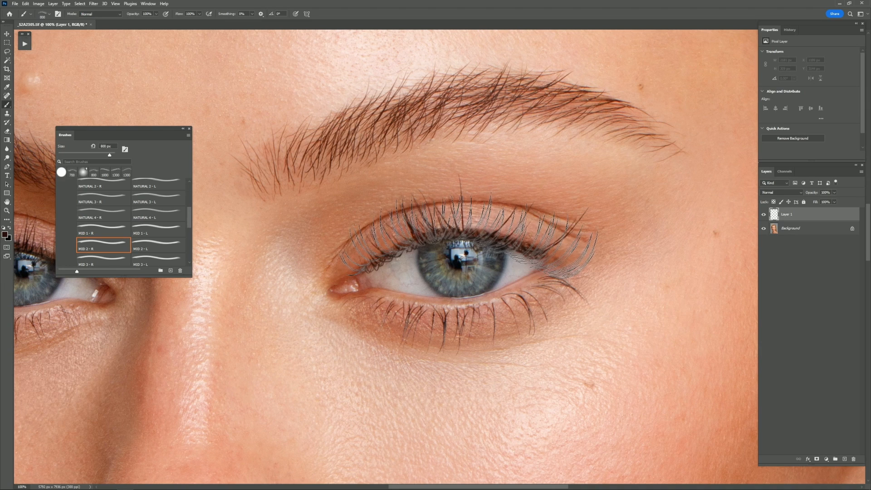
# - Stamp the MID 3 - R lash brush at 800 px along the eye's upper lash line on Layer 1
pyautogui.click(102, 262)
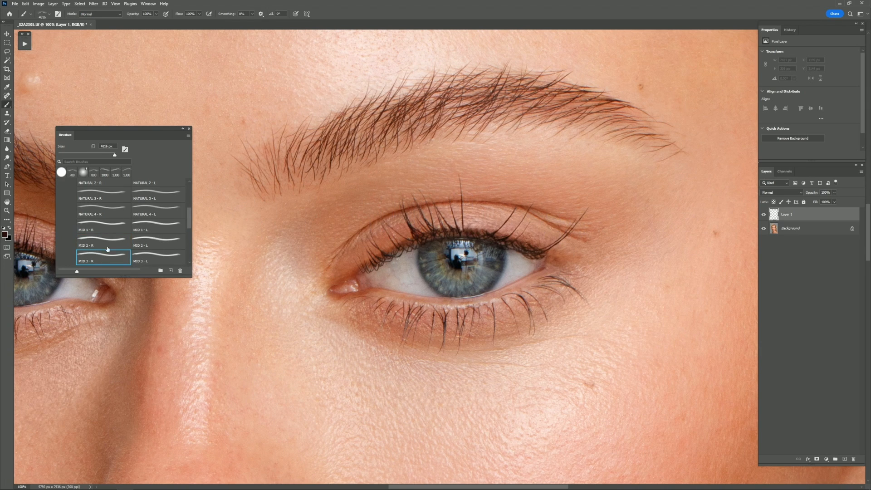
pyautogui.click(110, 155)
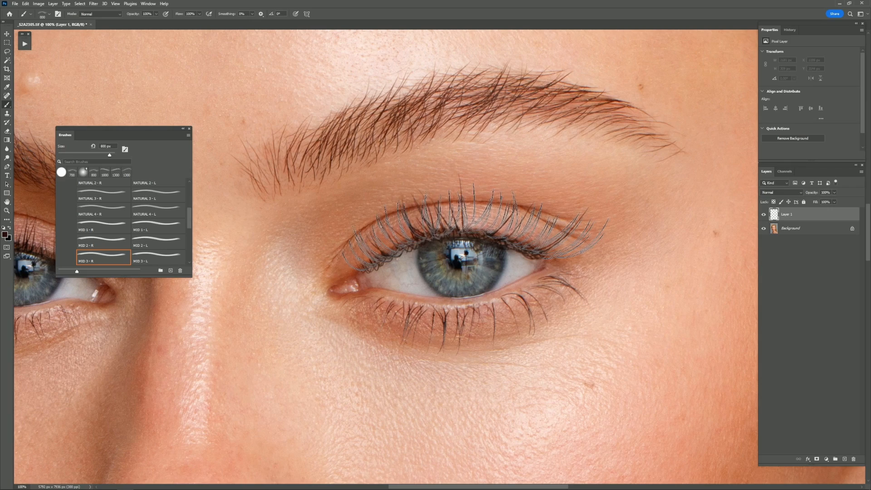
pyautogui.click(475, 227)
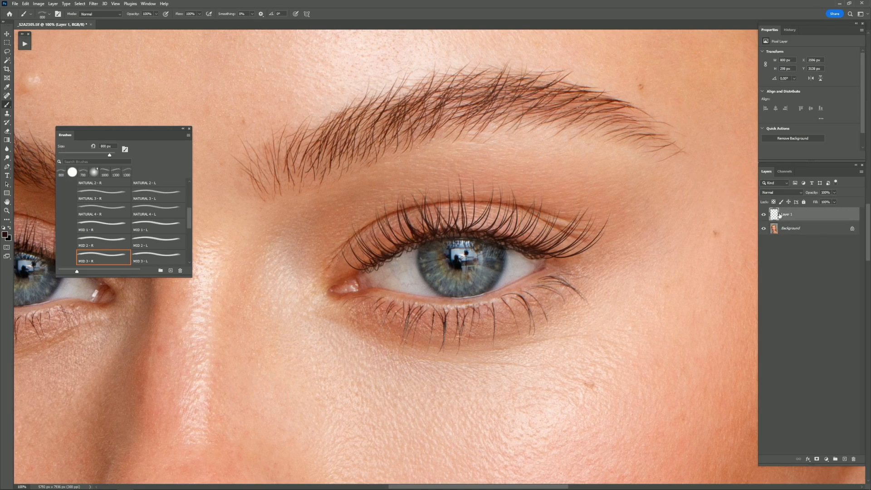
# - Draw a loose lasso selection around the stamped lashes and the whole eye
pyautogui.hotkey('ctrl', '+')
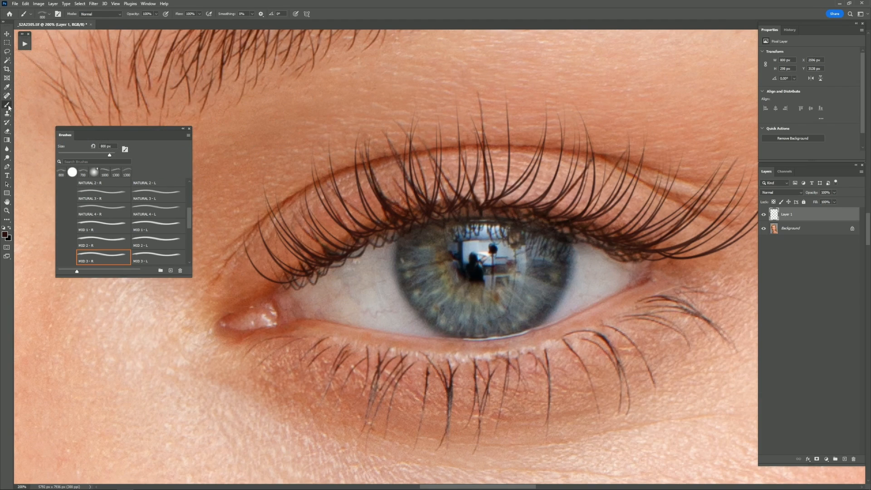
pyautogui.click(8, 52)
pyautogui.hotkey('ctrl', '-')
pyautogui.moveTo(437, 337)
pyautogui.mouseDown()
pyautogui.moveTo(362, 164)
pyautogui.moveTo(458, 344)
pyautogui.mouseUp()
# - Warp the selected lashes slightly to follow the upper eyelid, apply the transform and clear the selection
pyautogui.rightClick(456, 235)
pyautogui.click(491, 304)
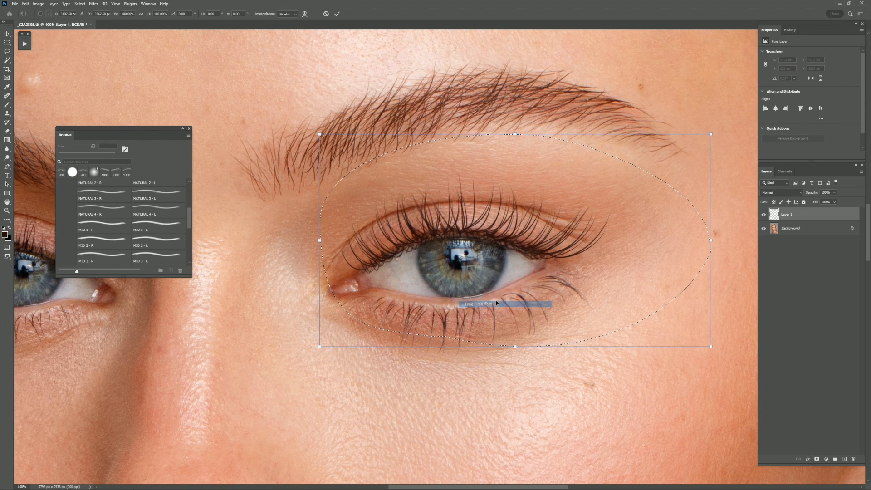
pyautogui.click(305, 14)
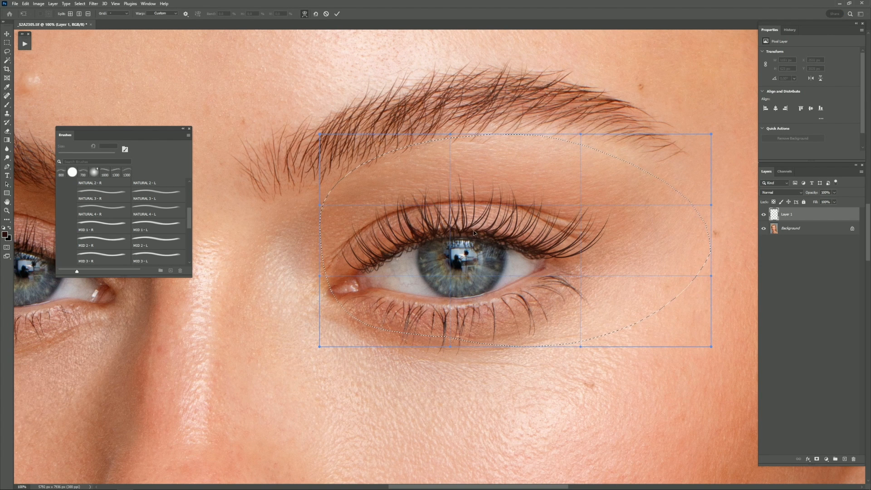
pyautogui.moveTo(470, 234); pyautogui.dragTo(469, 237)
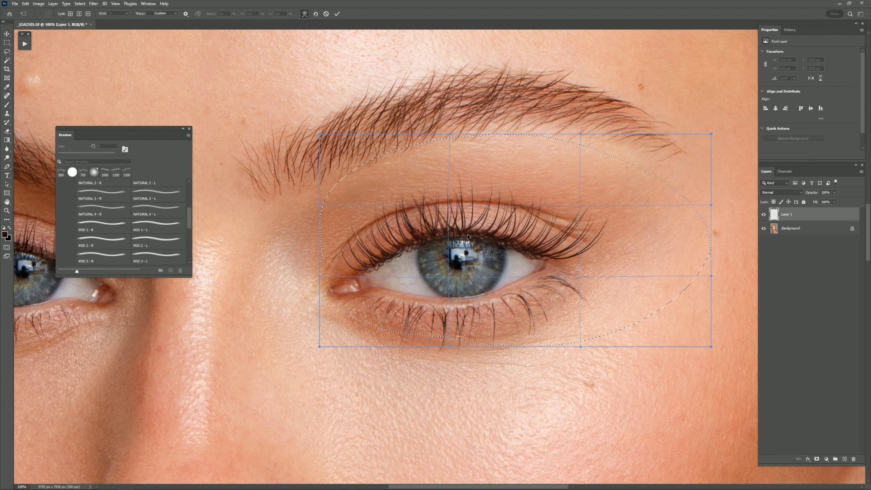
pyautogui.moveTo(580, 264); pyautogui.dragTo(578, 264)
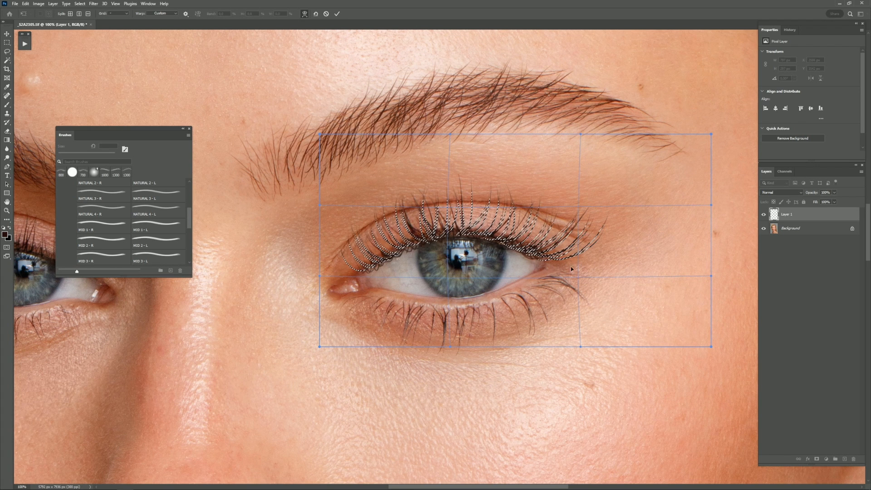
pyautogui.press('Return')
pyautogui.hotkey('ctrl', 'd')
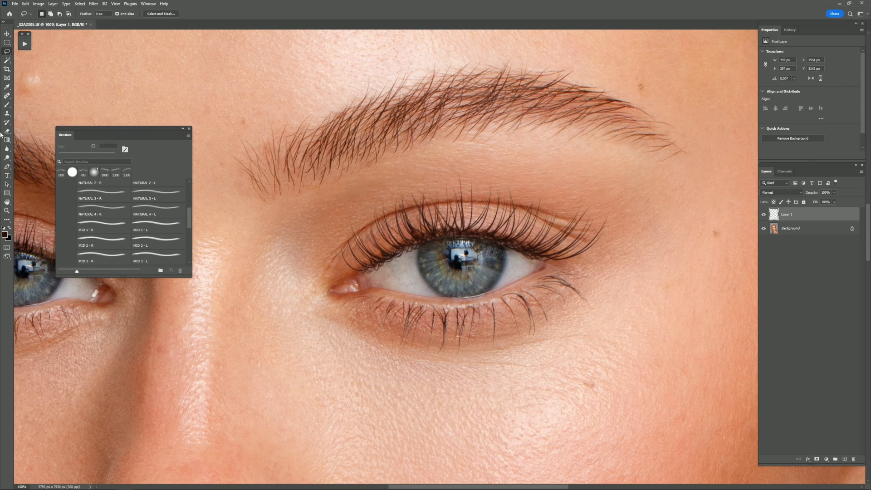
# - Soften the stamped lashes on Layer 1 with a 500 px Blur brush and fade the blur to 50%
pyautogui.click(7, 149)
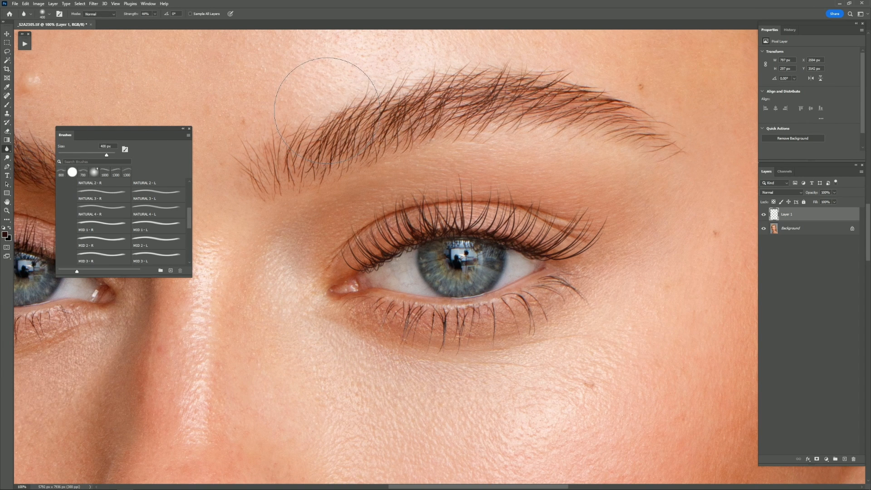
pyautogui.press(']')
pyautogui.hotkey('ctrl', '+')
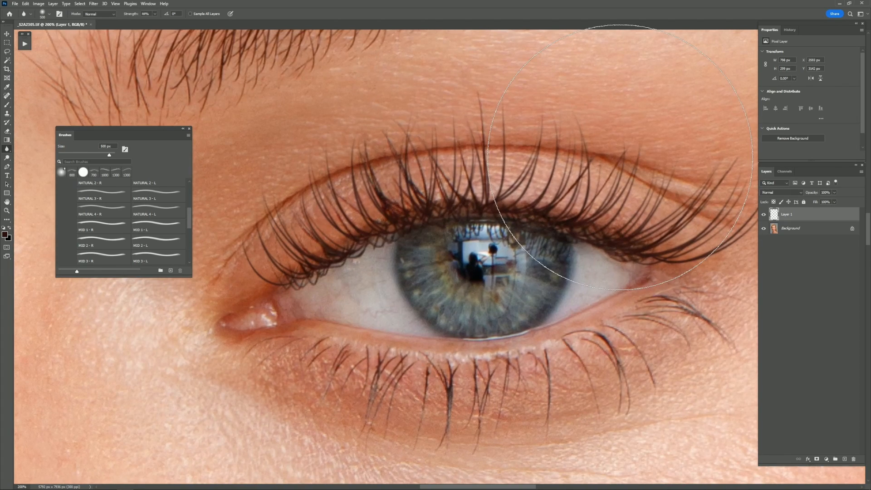
pyautogui.click(26, 4)
pyautogui.click(46, 35)
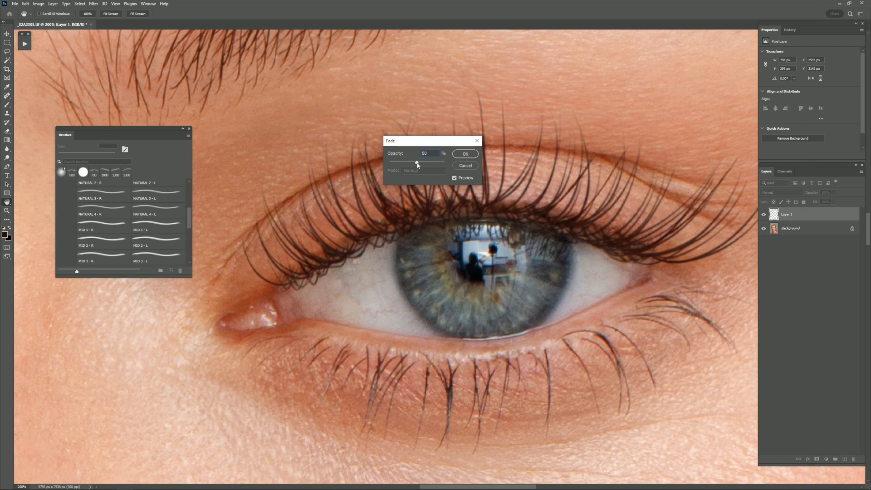
pyautogui.click(465, 153)
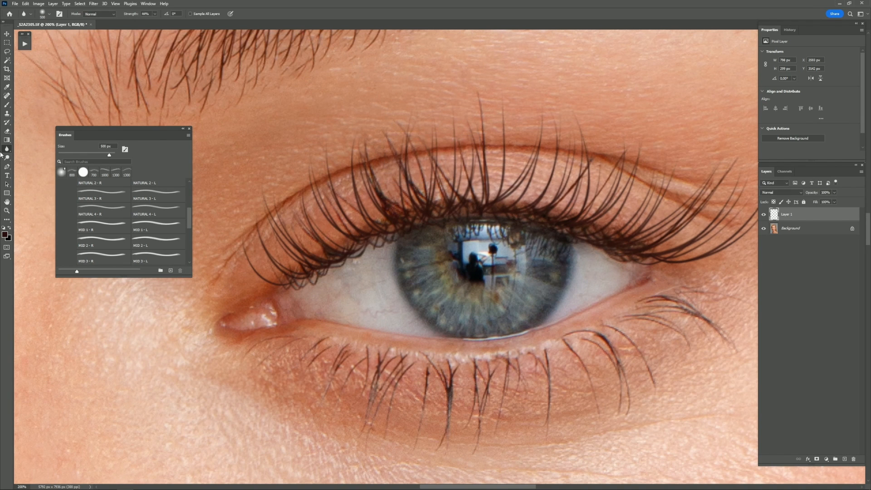
# - Lightly erase along the stamped lashes with a 500 px Eraser, and compare the eye with Layer 1 hidden and shown
pyautogui.click(7, 132)
pyautogui.hotkey('ctrl', '-')
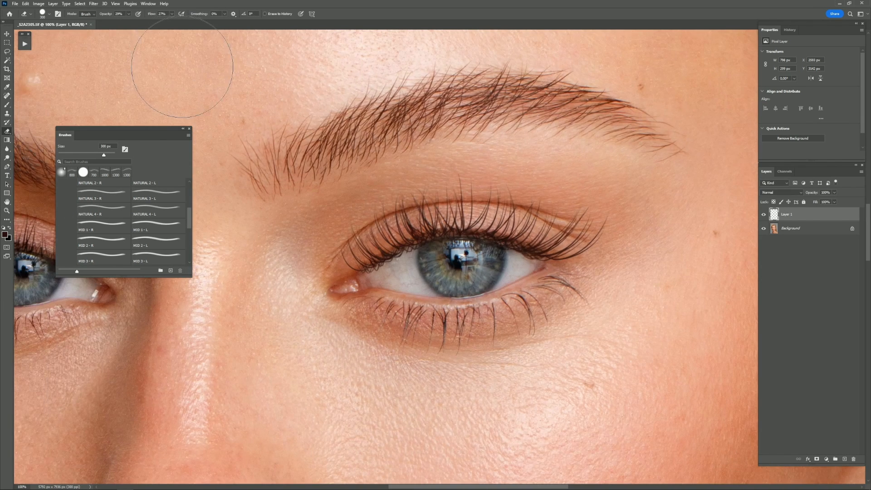
pyautogui.press(']')
pyautogui.press(']')
pyautogui.moveTo(351, 278)
pyautogui.mouseDown()
pyautogui.moveTo(403, 246)
pyautogui.moveTo(617, 249)
pyautogui.mouseUp()
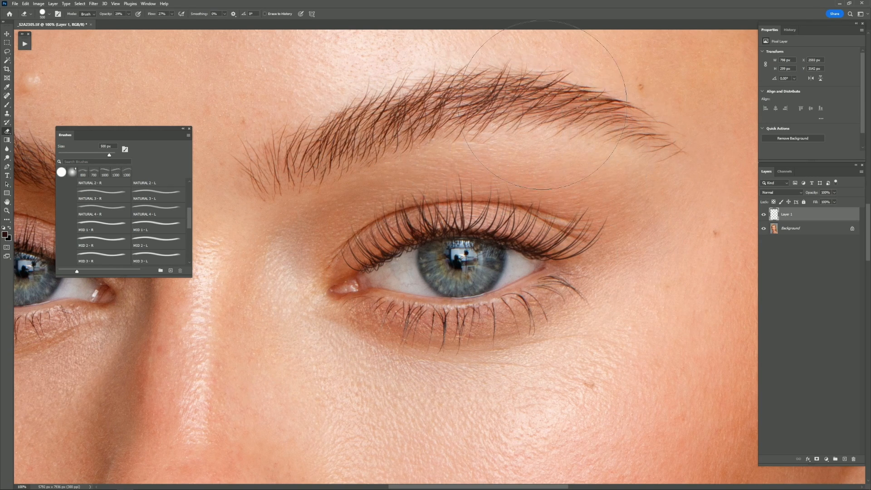
pyautogui.hotkey('ctrl', '-')
pyautogui.hotkey('ctrl', '-')
pyautogui.click(764, 216)
pyautogui.click(765, 216)
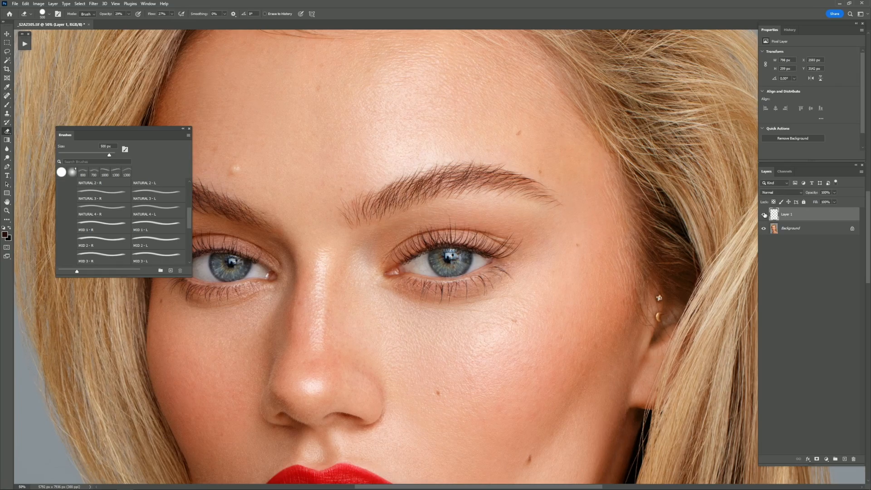
# - Stamp the MID 3 - L lash brush at 700 px along the upper lash line of the eye left of the nose
pyautogui.hotkey('ctrl', '-')
pyautogui.moveTo(526, 313); pyautogui.dragTo(617, 296)
pyautogui.hotkey('ctrl', '+')
pyautogui.hotkey('ctrl', '+')
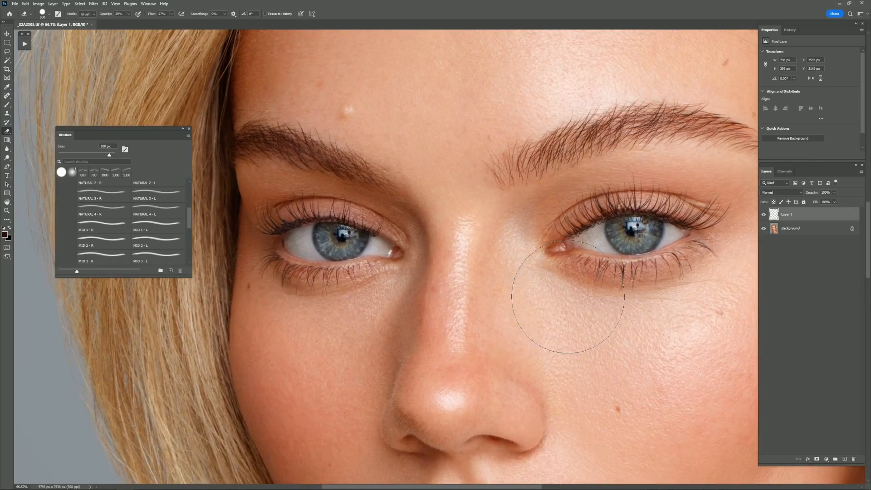
pyautogui.moveTo(519, 283); pyautogui.dragTo(570, 294)
pyautogui.hotkey('ctrl', '+')
pyautogui.press('b')
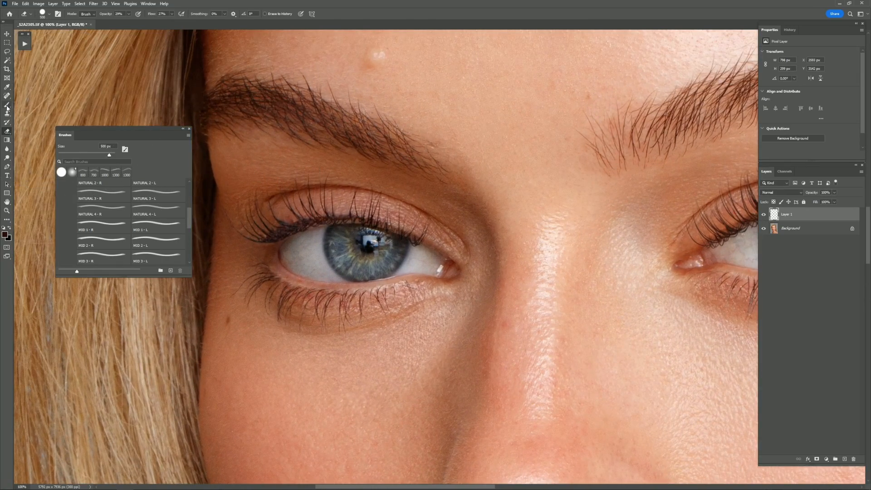
pyautogui.click(104, 258)
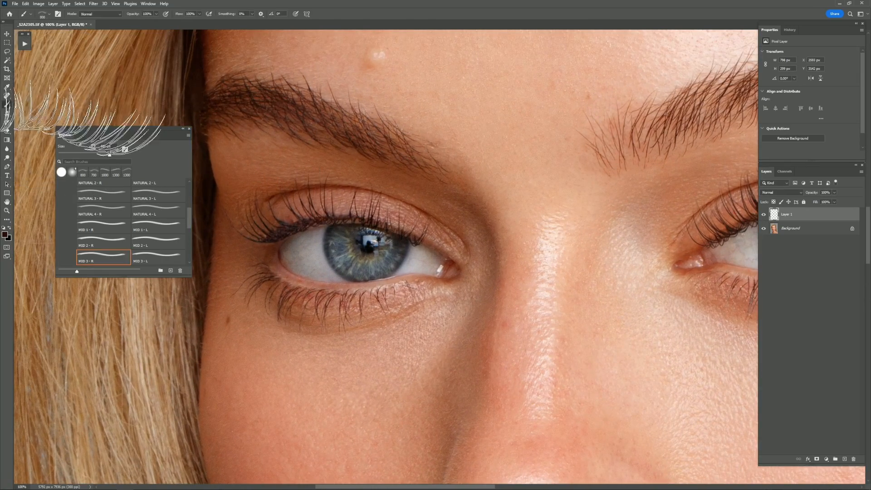
pyautogui.click(146, 257)
pyautogui.moveTo(113, 156); pyautogui.dragTo(110, 154)
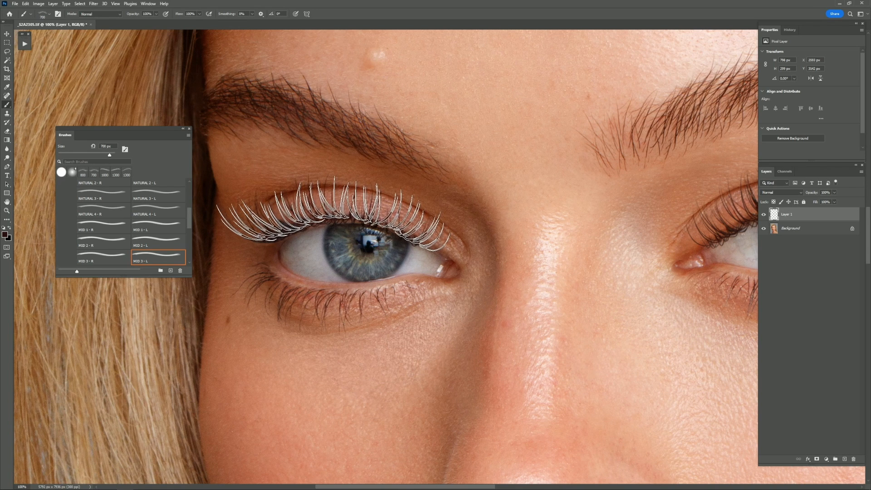
pyautogui.click(334, 213)
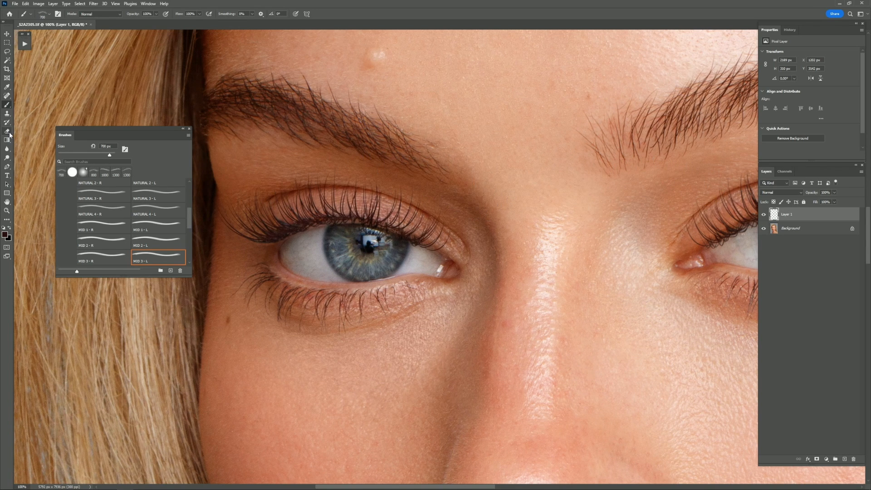
# - Lasso the newly stamped lashes, warp them to follow the upper eyelid, apply the transform and clear the selection
pyautogui.click(7, 52)
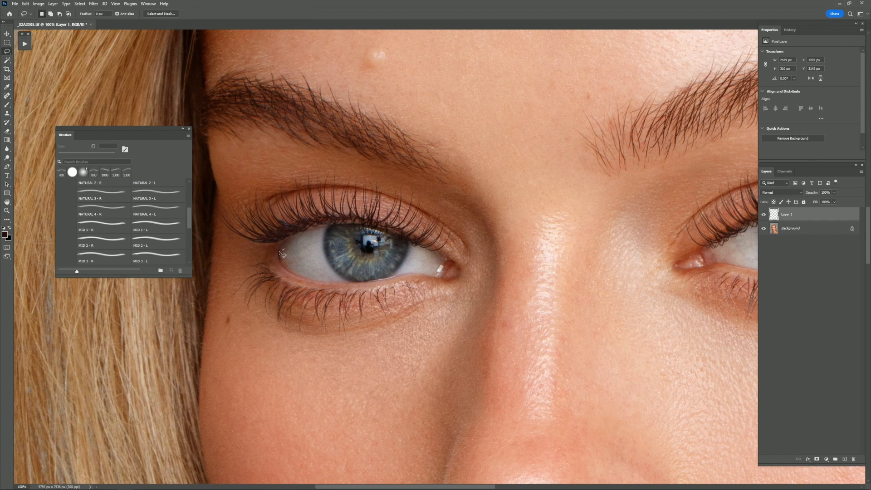
pyautogui.moveTo(254, 160)
pyautogui.mouseDown()
pyautogui.moveTo(490, 236)
pyautogui.moveTo(438, 271)
pyautogui.mouseUp()
pyautogui.rightClick(341, 215)
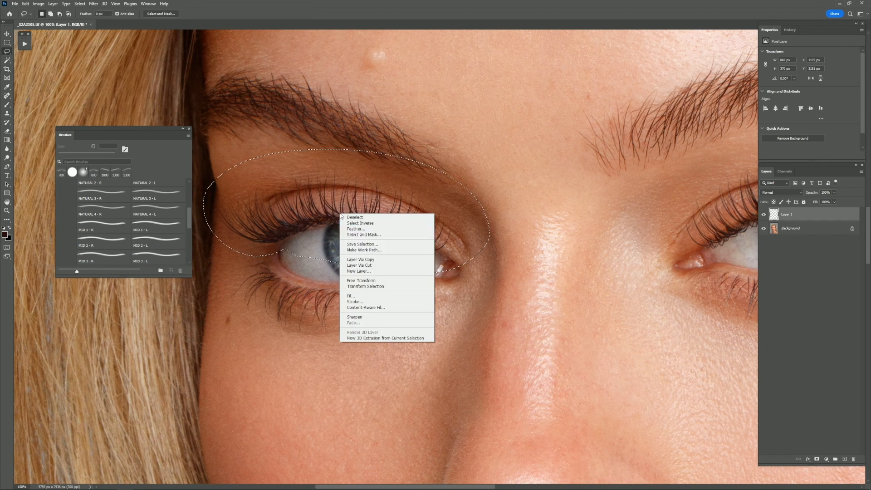
pyautogui.click(372, 282)
pyautogui.click(304, 14)
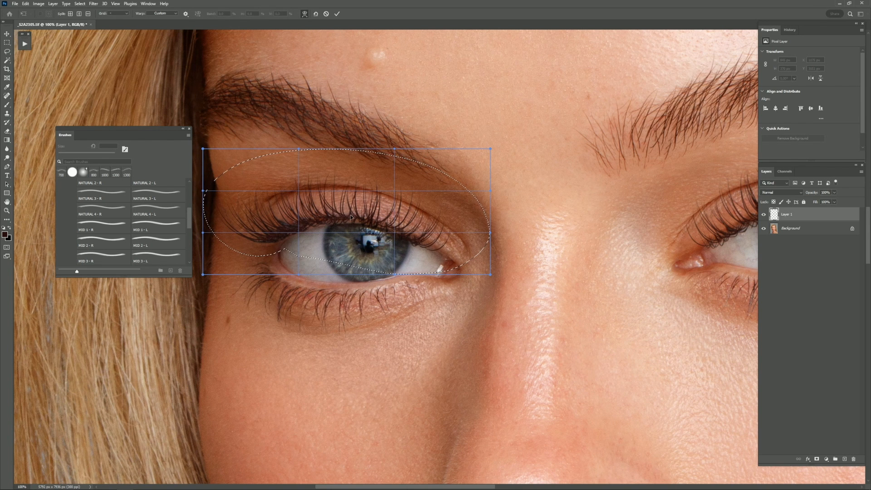
pyautogui.moveTo(351, 217); pyautogui.dragTo(347, 218)
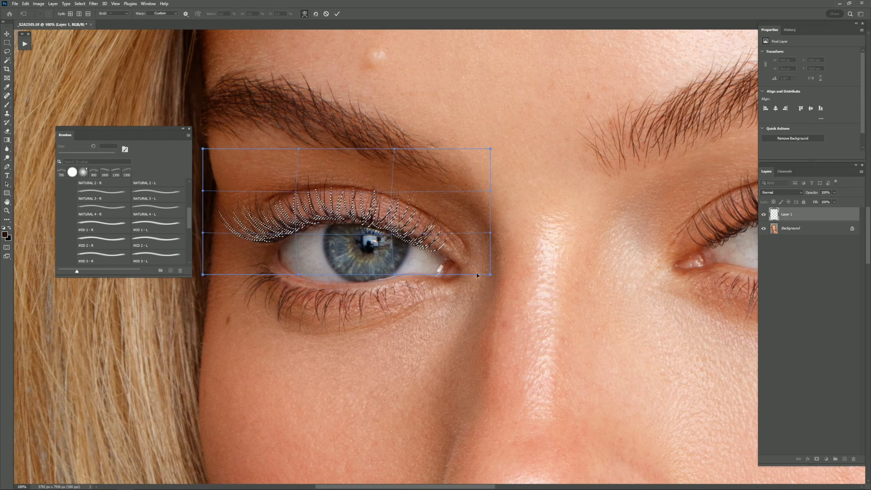
pyautogui.moveTo(491, 275); pyautogui.dragTo(495, 260)
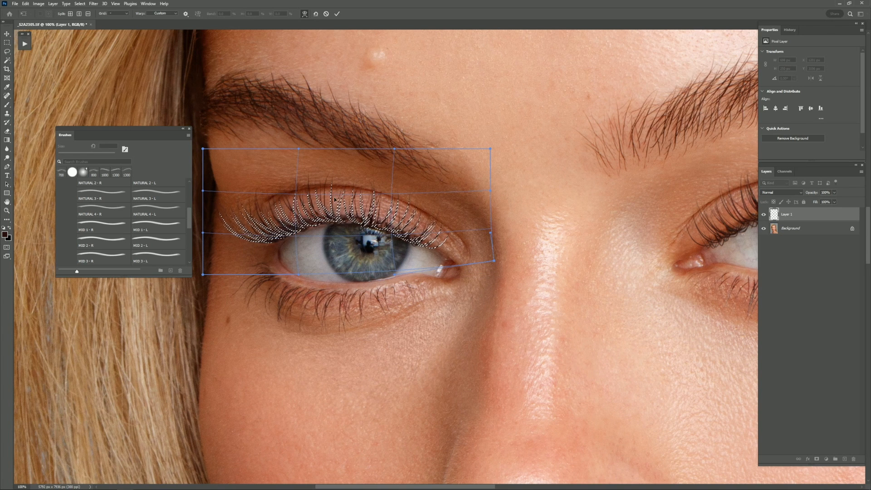
pyautogui.moveTo(297, 149); pyautogui.dragTo(300, 108)
pyautogui.press('Return')
pyautogui.hotkey('ctrl', 'd')
# - Blur the warped lashes on the eye left of the nose at 500 px and fade the blur to 65%
pyautogui.hotkey('ctrl', '-')
pyautogui.hotkey('ctrl', '-')
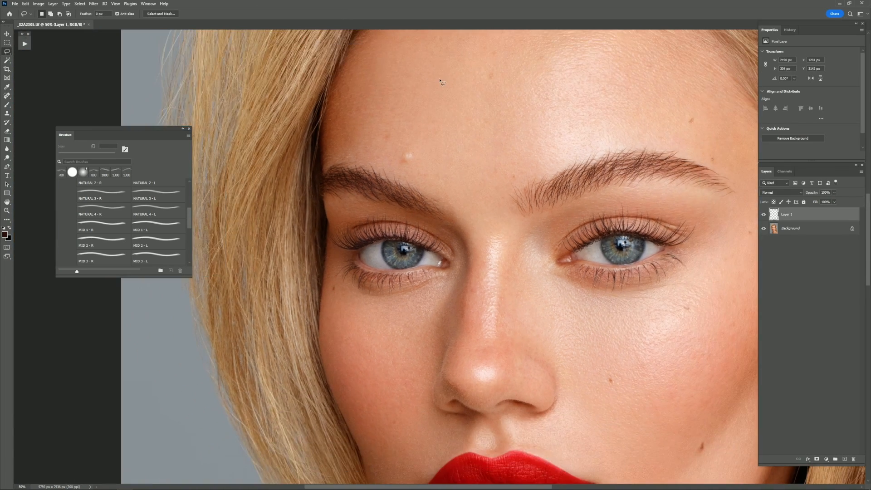
pyautogui.hotkey('ctrl', '-')
pyautogui.hotkey('ctrl', '+')
pyautogui.hotkey('ctrl', '+')
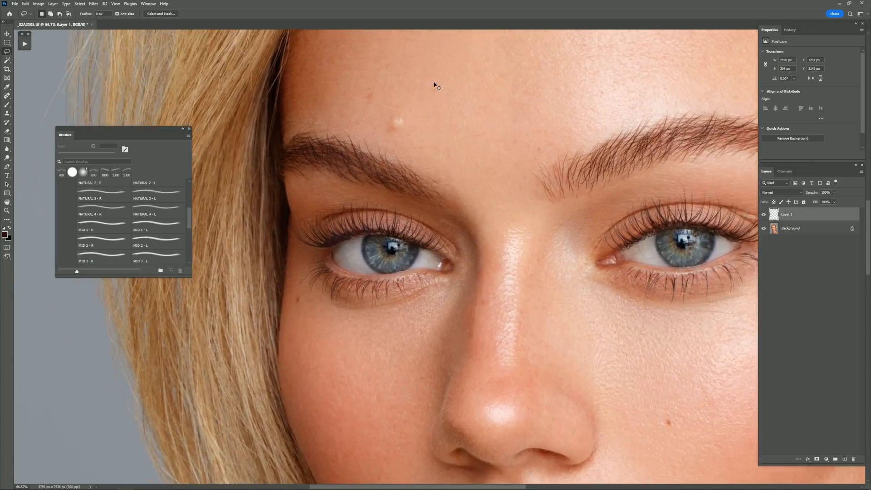
pyautogui.hotkey('ctrl', '-')
pyautogui.hotkey('ctrl', '+')
pyautogui.hotkey('ctrl', '+')
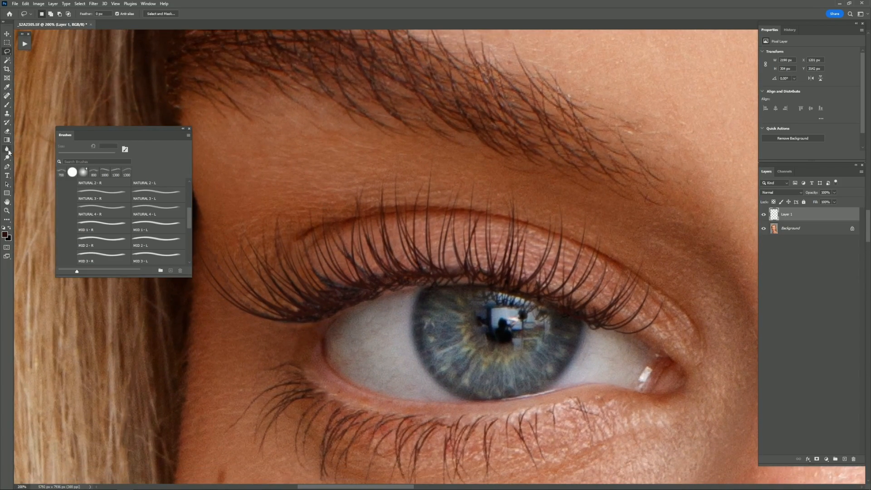
pyautogui.click(7, 149)
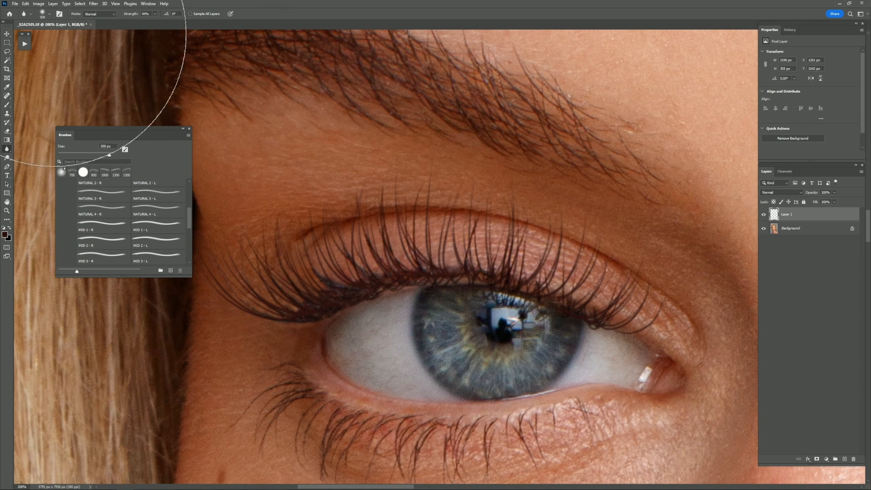
pyautogui.click(26, 4)
pyautogui.click(40, 34)
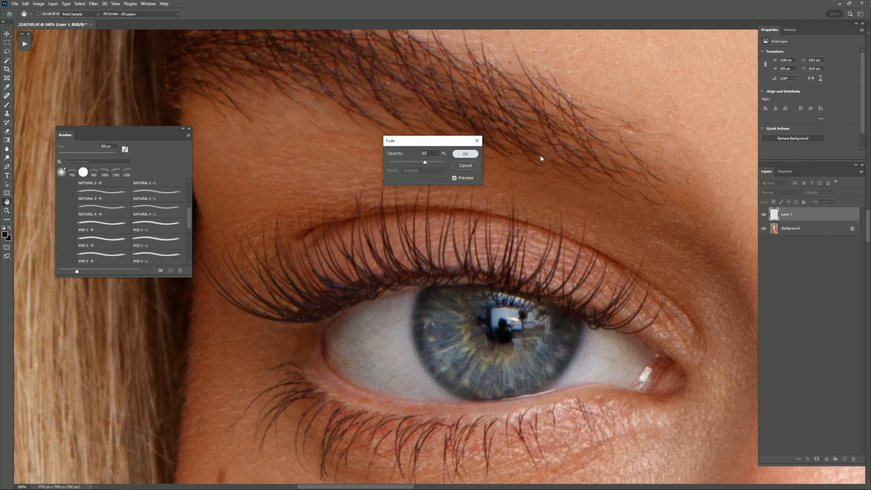
pyautogui.click(465, 154)
# - Lightly blend the blurred lashes of the eye left of the nose with a 500 px Eraser
pyautogui.hotkey('ctrl', '-')
pyautogui.click(7, 131)
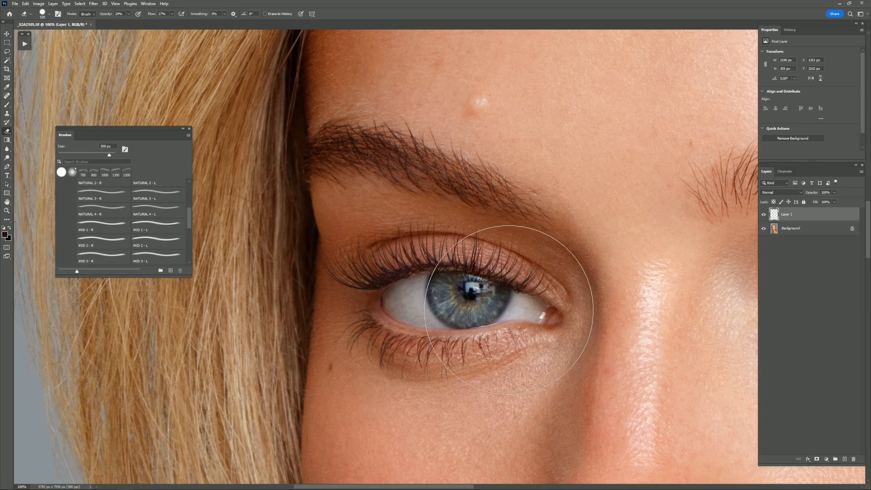
pyautogui.hotkey('ctrl', '-')
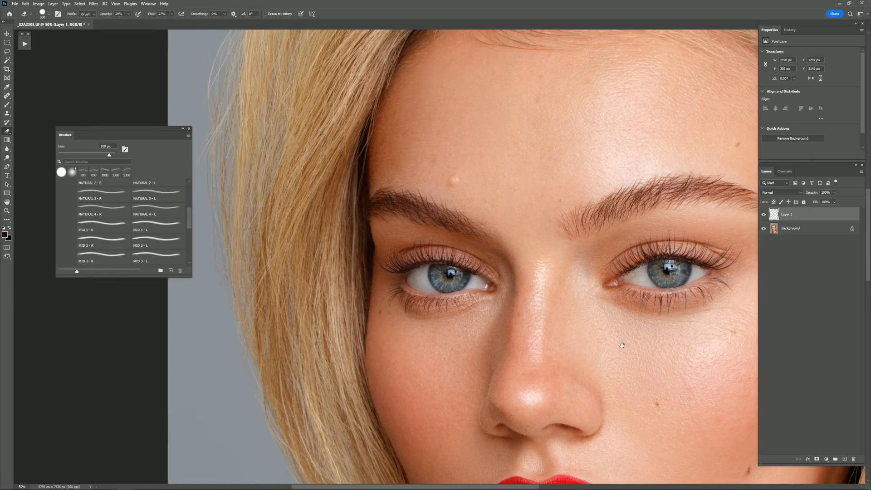
# - Compare the whole face with Layer 1 hidden and shown, and rename the layer "lashes"
pyautogui.hotkey('ctrl', '-')
pyautogui.click(765, 216)
pyautogui.click(764, 216)
pyautogui.click(764, 216)
pyautogui.click(765, 216)
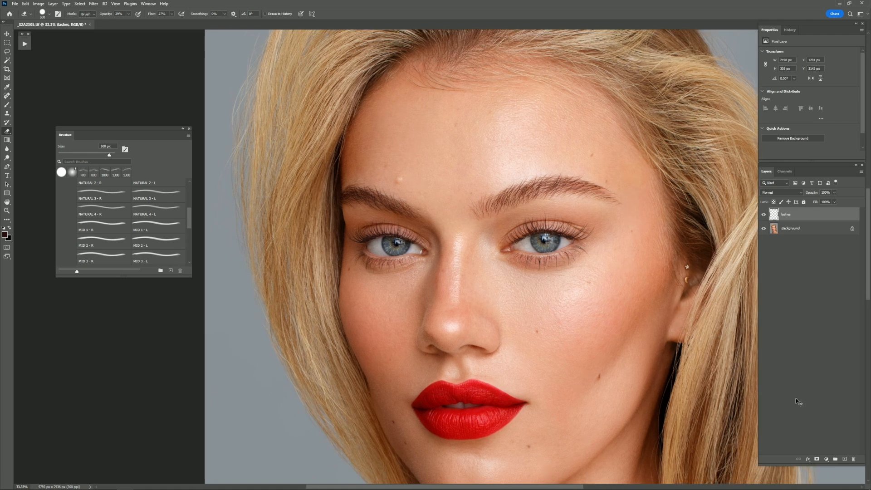
# - Add a new layer above the lashes layer and name it "iris"
pyautogui.hotkey('ctrl', '+')
pyautogui.click(845, 460)
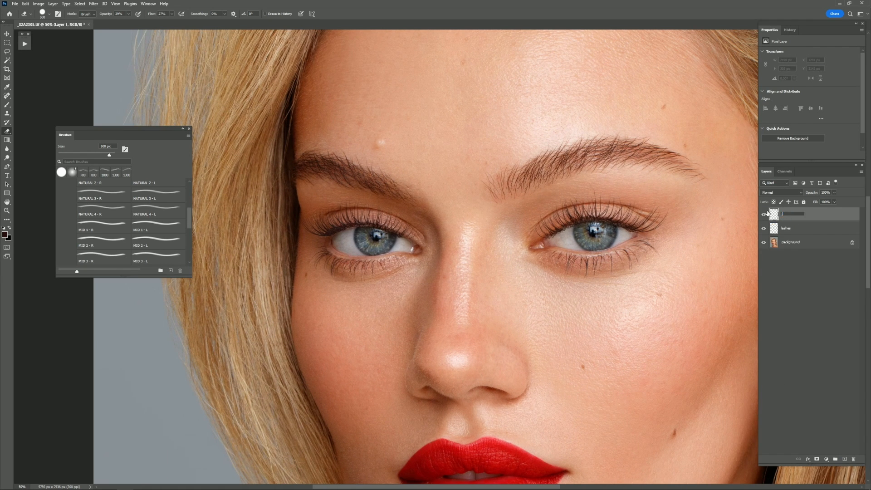
pyautogui.write('is')
pyautogui.press('Return')
# - Collapse the LASHES brush folder, expand the Iris folder and activate the Brush tool
pyautogui.moveTo(189, 214); pyautogui.dragTo(189, 195)
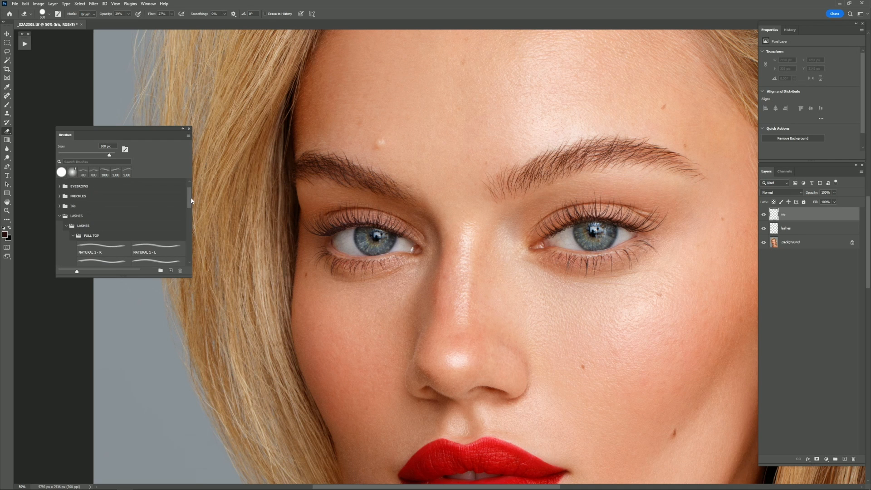
pyautogui.click(61, 216)
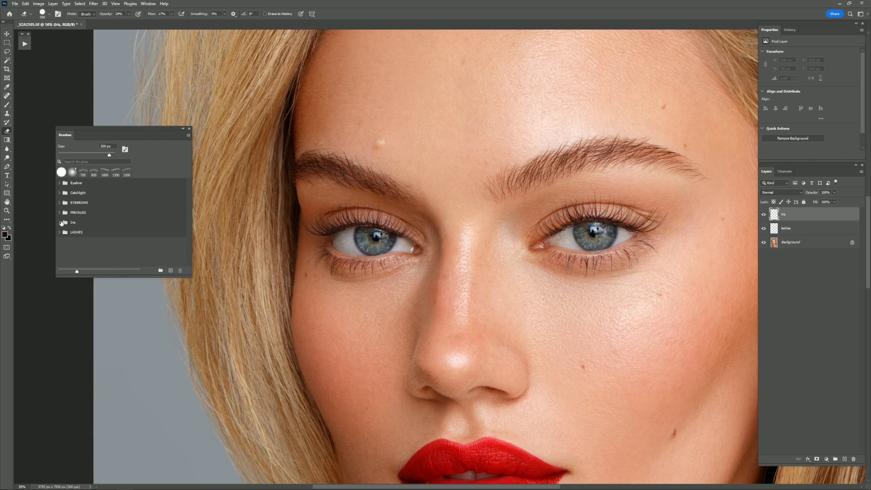
pyautogui.click(61, 223)
pyautogui.press('b')
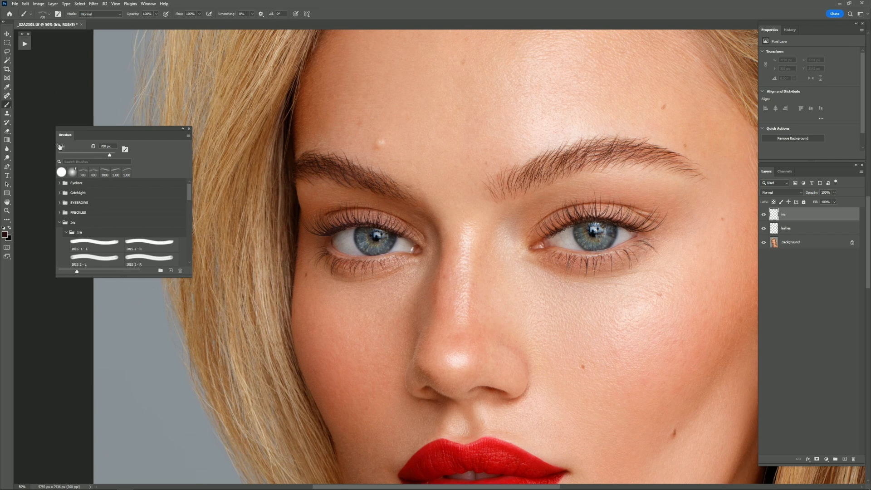
pyautogui.scroll(-3, 132, 231)
# - Try the IRIS 1 - R brush at a reduced size over the iris right of the nose, and try IRIS 2 - R
pyautogui.click(150, 212)
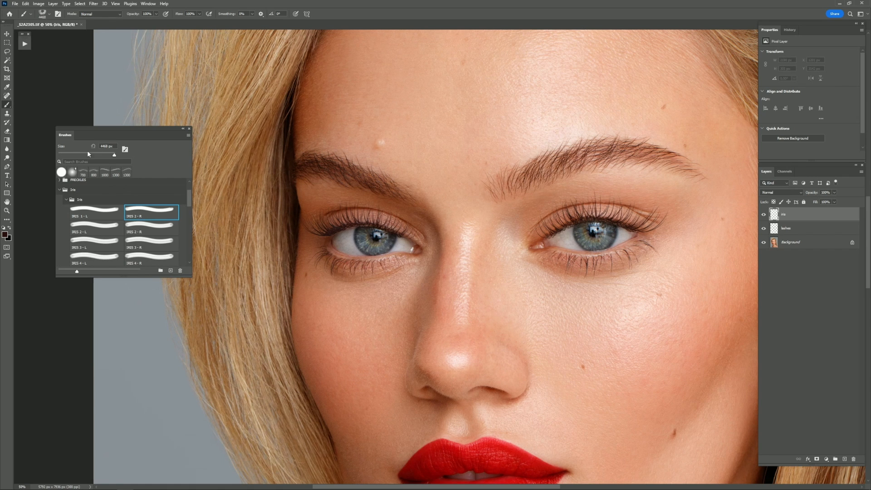
pyautogui.press('[')
pyautogui.press('[')
pyautogui.press('[')
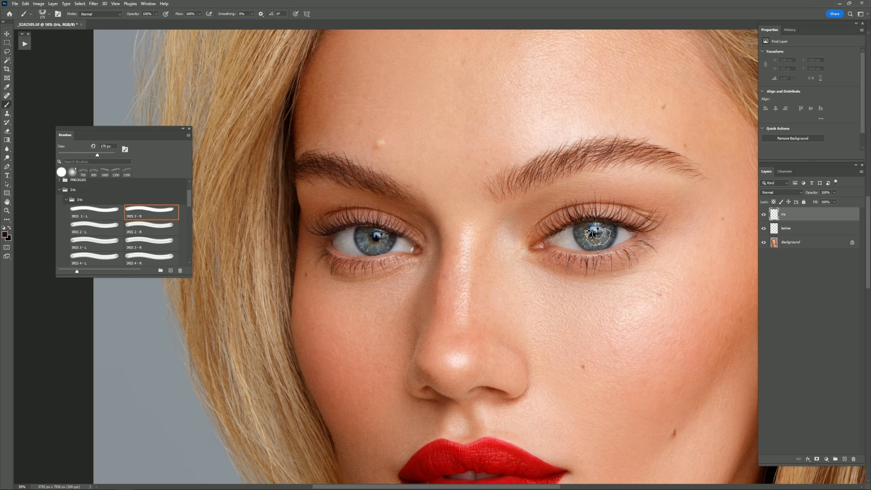
pyautogui.press(']')
pyautogui.click(137, 227)
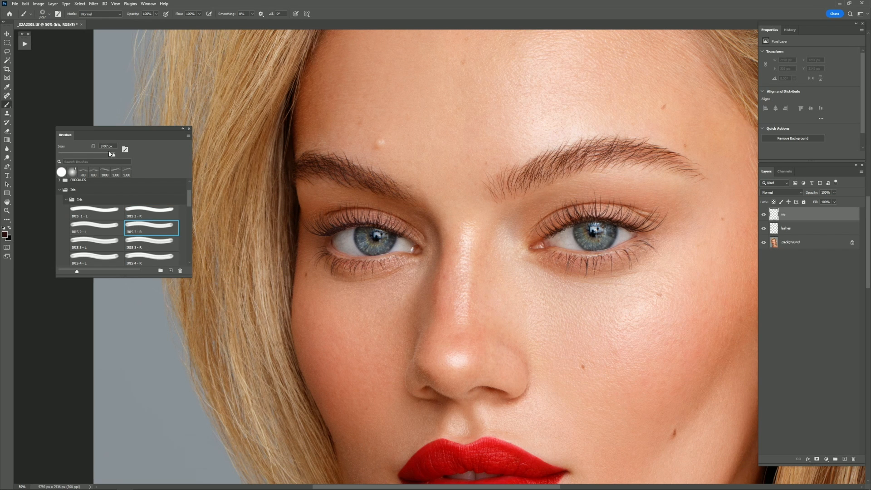
# - Choose the IRIS 3 - R brush at 250 px, try a dark stamp on the iris right of the nose and undo the stamp
pyautogui.click(169, 242)
pyautogui.moveTo(112, 159); pyautogui.dragTo(101, 156)
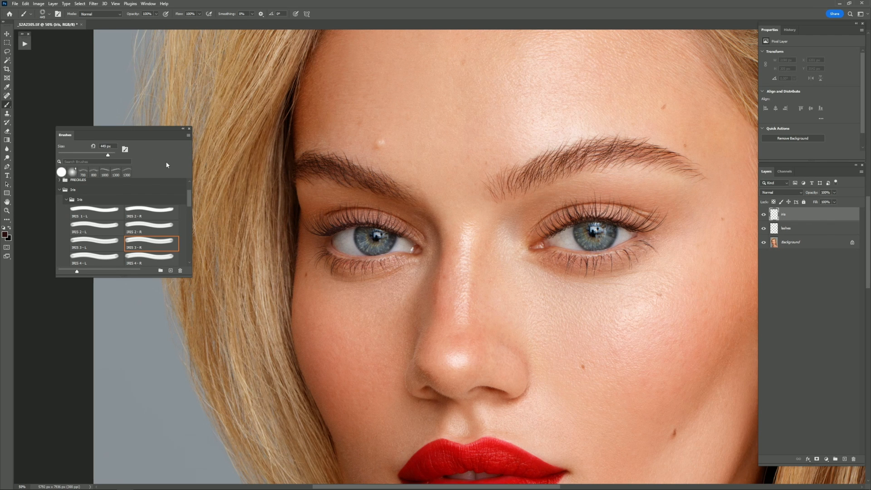
pyautogui.press(']')
pyautogui.click(595, 228)
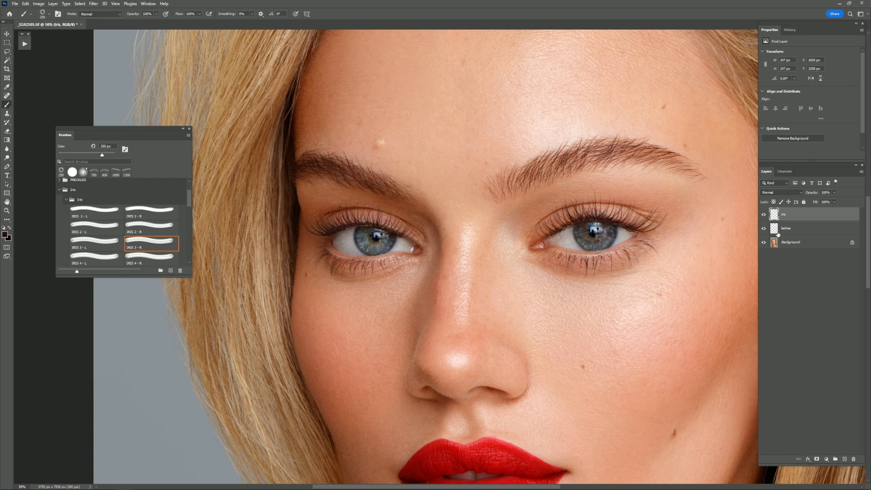
pyautogui.hotkey('ctrl', 'z')
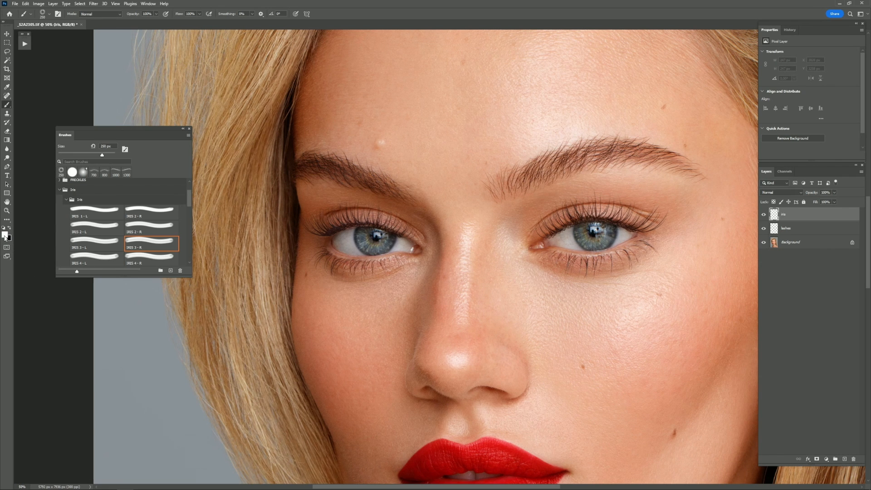
# - Try a white stamp of the IRIS 3 - R brush at 300 px over the iris right of the nose, and undo it
pyautogui.press(']')
pyautogui.click(595, 229)
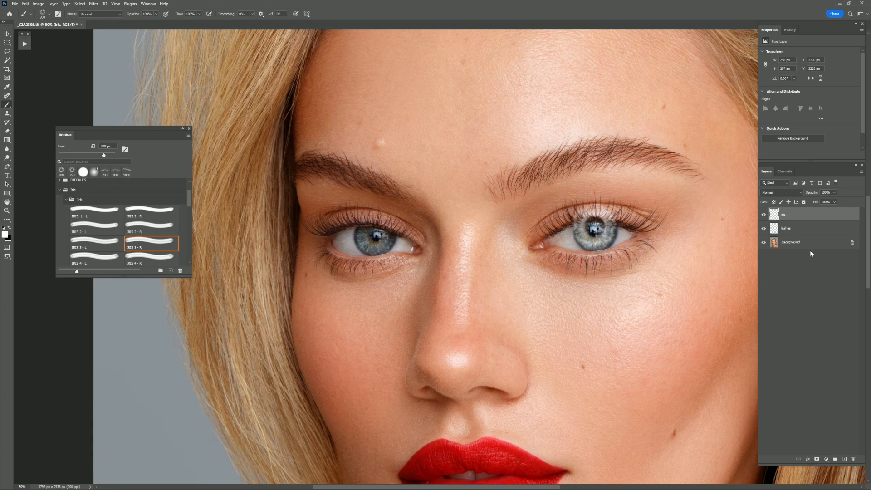
pyautogui.hotkey('ctrl', 'z')
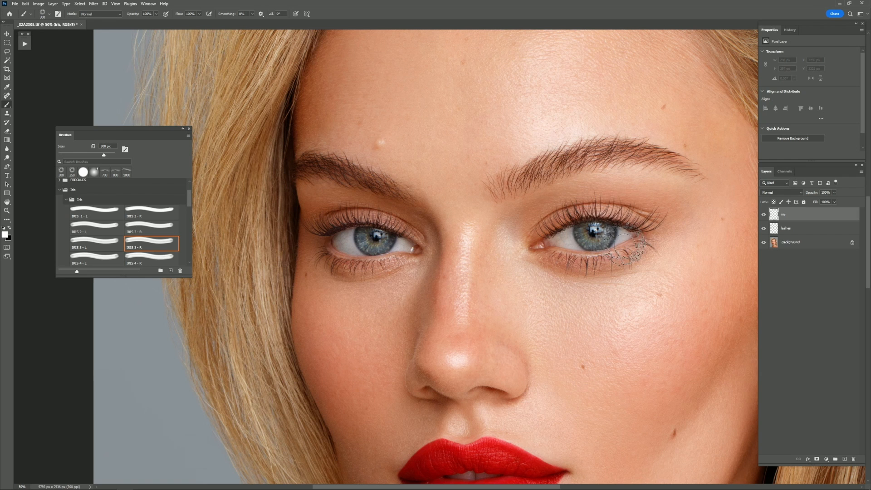
# - Choose the IRIS 1 - R brush at 250 px and stamp it in white over the iris right of the nose
pyautogui.click(157, 218)
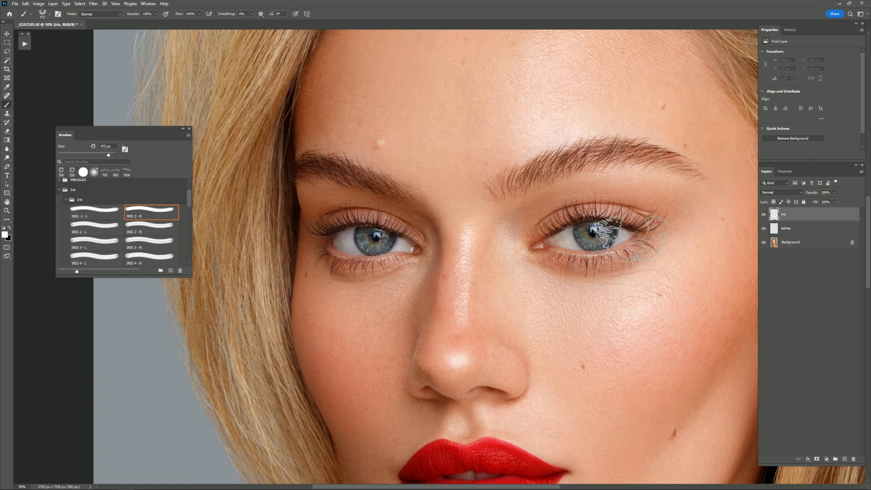
pyautogui.press('[')
pyautogui.press('[')
pyautogui.press('[')
pyautogui.press('[')
pyautogui.press('[')
pyautogui.press('[')
pyautogui.press('[')
pyautogui.press('[')
pyautogui.press('[')
pyautogui.press(']')
pyautogui.press(']')
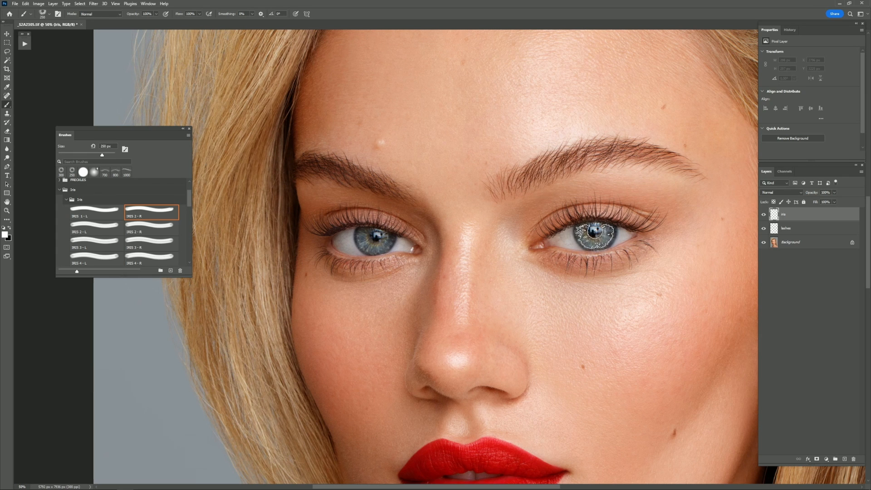
pyautogui.click(595, 233)
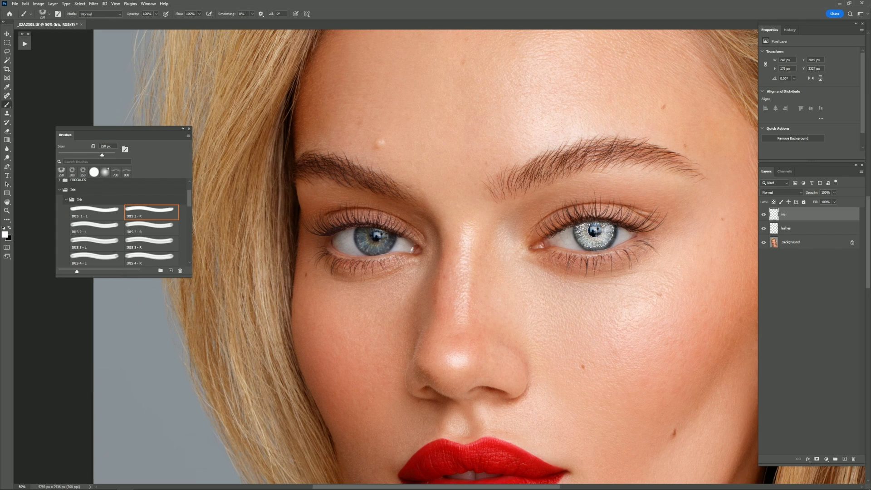
# - Set the iris layer's blend mode to Overlay and its opacity to 69%
pyautogui.click(767, 193)
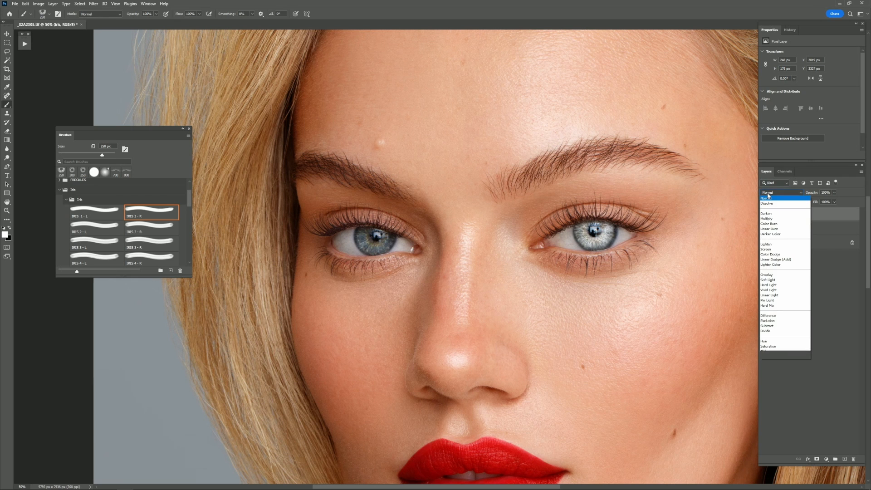
pyautogui.click(772, 275)
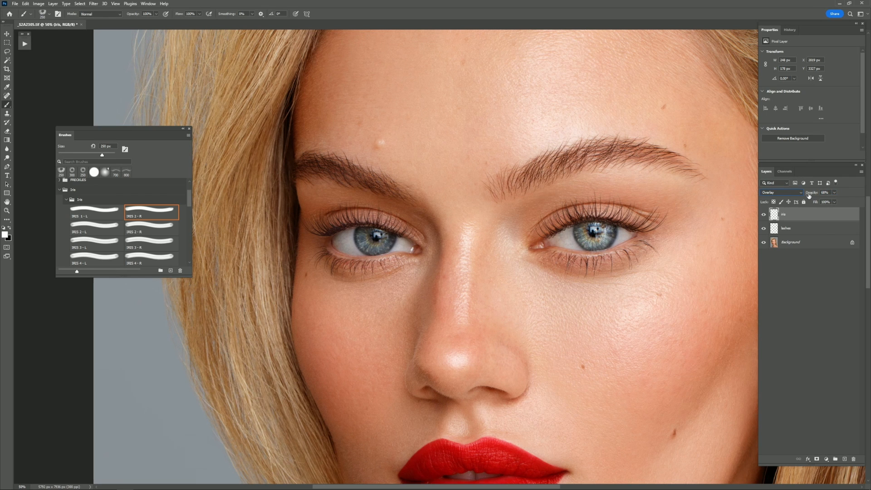
# - Choose the IRIS 1 - L brush at 250 px and stamp it over the iris left of the nose
pyautogui.click(97, 215)
pyautogui.moveTo(113, 156); pyautogui.dragTo(109, 155)
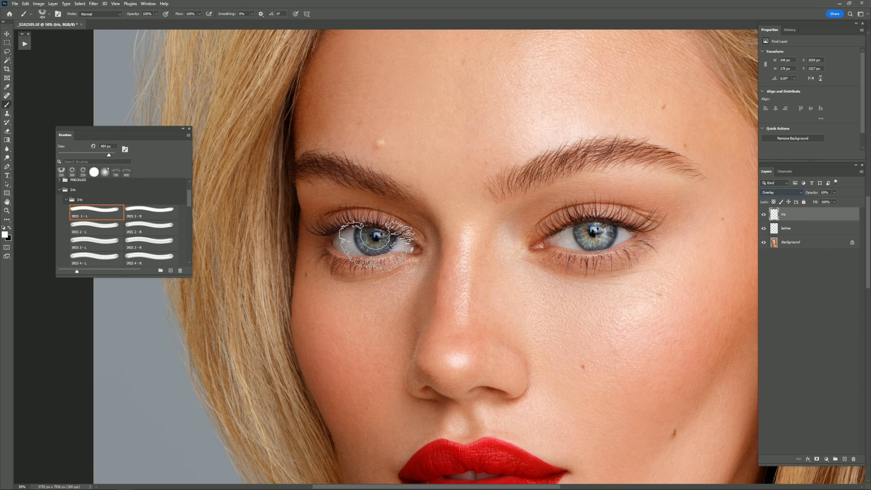
pyautogui.click(381, 252)
pyautogui.press('[')
pyautogui.press('[')
pyautogui.press('[')
pyautogui.press('[')
pyautogui.hotkey('ctrl', 'z')
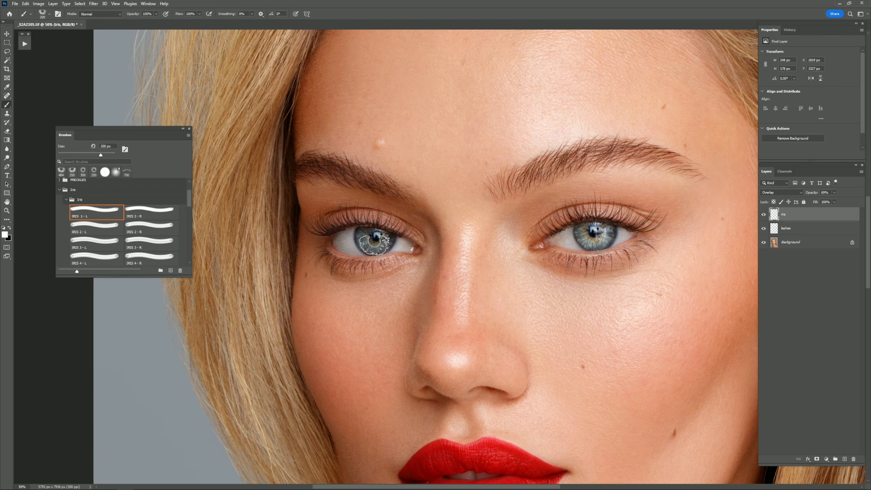
pyautogui.press('[')
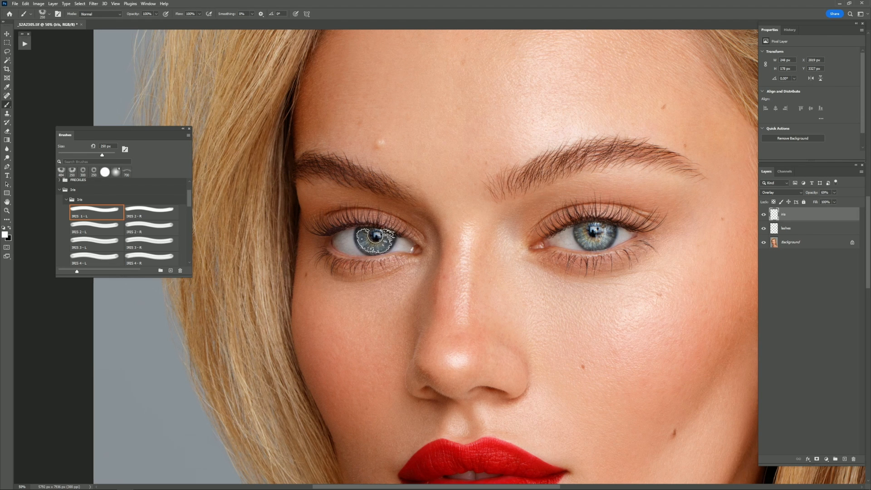
pyautogui.click(375, 237)
# - Lasso the stamp on the eye left of the nose, rotate it clockwise with Free Transform, nudge it down and deselect
pyautogui.click(7, 50)
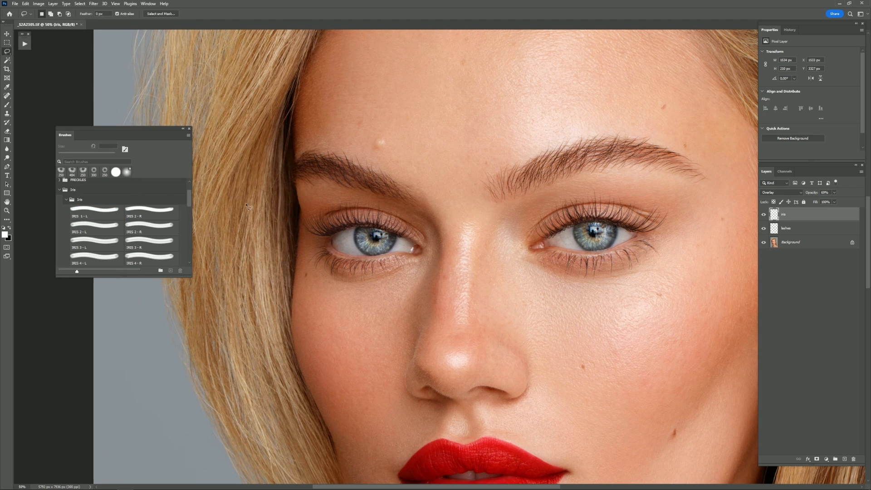
pyautogui.moveTo(364, 266)
pyautogui.mouseDown()
pyautogui.moveTo(424, 223)
pyautogui.moveTo(361, 272)
pyautogui.mouseUp()
pyautogui.rightClick(370, 233)
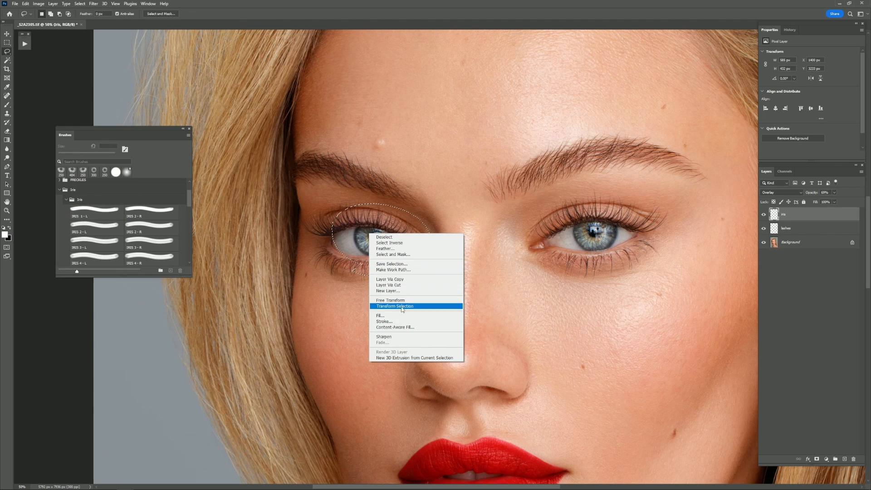
pyautogui.click(400, 302)
pyautogui.moveTo(435, 186); pyautogui.dragTo(443, 209)
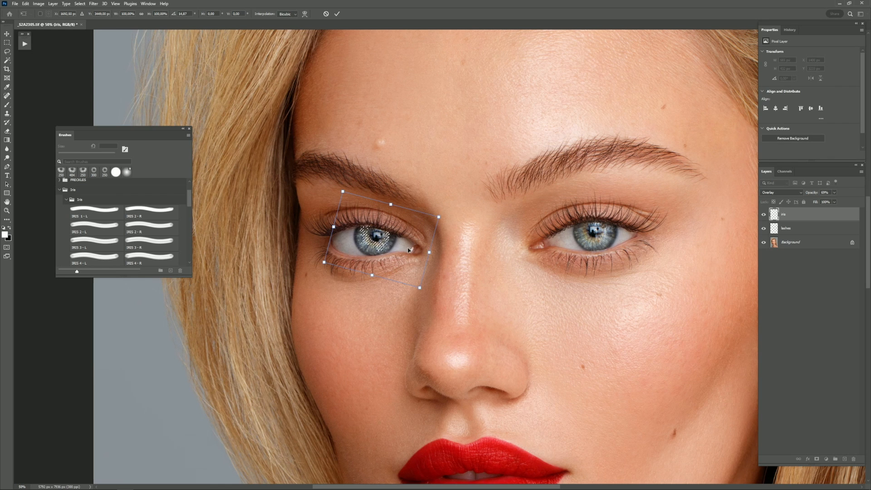
pyautogui.press('Down')
pyautogui.click(338, 14)
pyautogui.hotkey('ctrl', 'd')
# - Toggle the iris layer's visibility to compare both eyes with and without the added iris detail
pyautogui.click(763, 216)
pyautogui.click(763, 216)
pyautogui.click(763, 216)
pyautogui.click(763, 216)
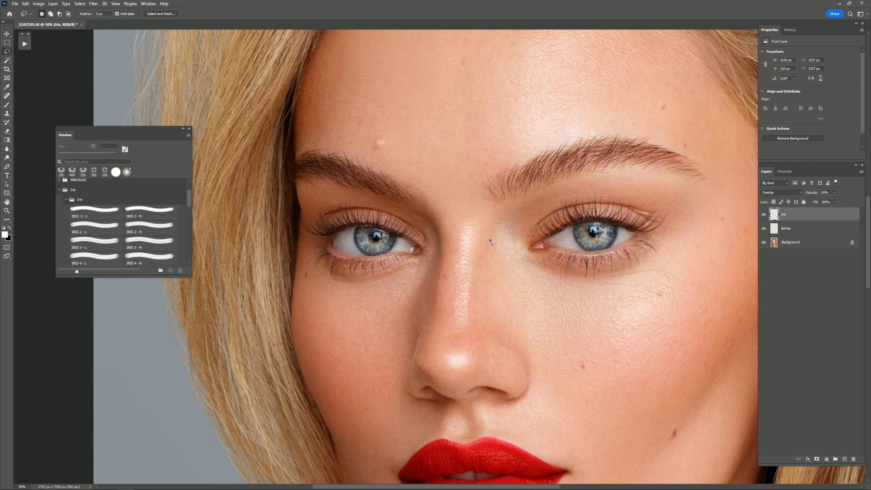
# - Erase the iris stamps where they overlap the upper eyelids of both eyes, using the Eraser at 150 px and 100% flow
pyautogui.click(9, 131)
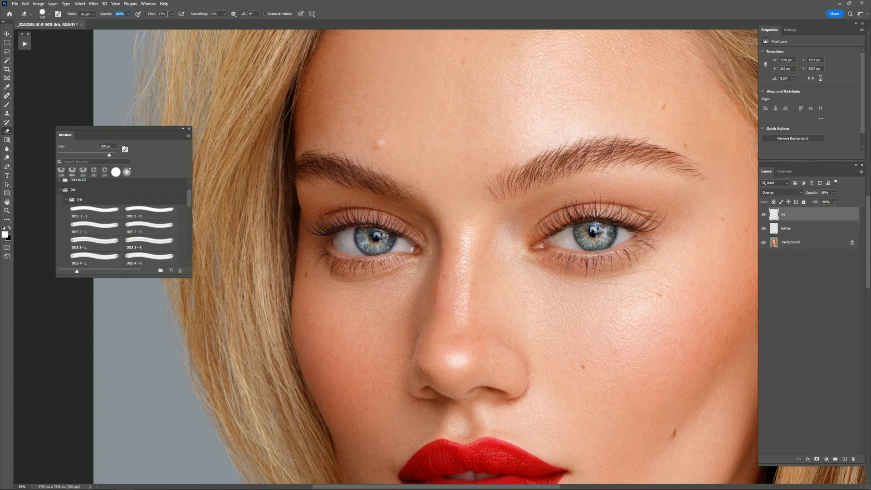
pyautogui.hotkey('ctrl', '+')
pyautogui.press('[')
pyautogui.press('[')
pyautogui.press('[')
pyautogui.press('[')
pyautogui.press('[')
pyautogui.press('[')
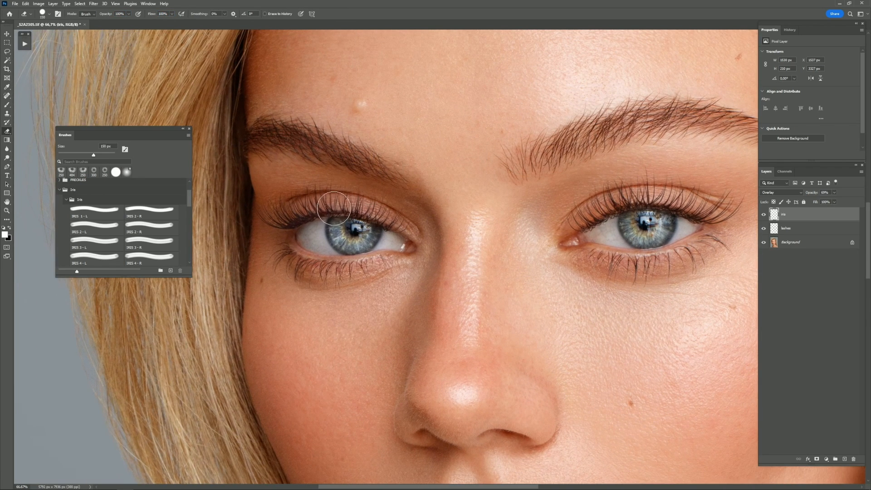
pyautogui.moveTo(340, 197)
pyautogui.mouseDown()
pyautogui.moveTo(365, 203)
pyautogui.moveTo(353, 203)
pyautogui.mouseUp()
pyautogui.moveTo(615, 192)
pyautogui.mouseDown()
pyautogui.moveTo(601, 202)
pyautogui.moveTo(622, 196)
pyautogui.mouseUp()
pyautogui.hotkey('ctrl', '-')
pyautogui.hotkey('ctrl', '-')
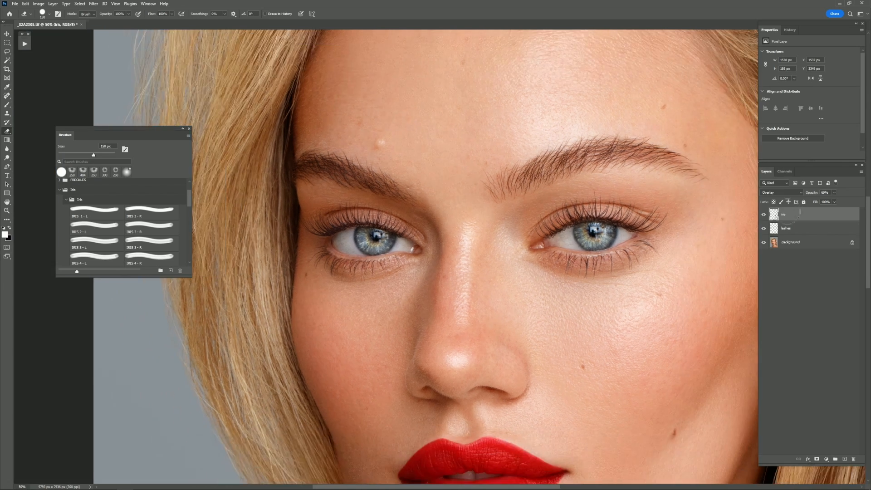
# - Compare the portrait with the iris layer hidden and shown at different magnifications
pyautogui.click(764, 214)
pyautogui.click(764, 214)
pyautogui.hotkey('ctrl', '-')
pyautogui.hotkey('ctrl', '-')
pyautogui.click(763, 215)
pyautogui.click(763, 215)
pyautogui.hotkey('ctrl', '+')
pyautogui.hotkey('ctrl', '+')
pyautogui.hotkey('ctrl', '+')
pyautogui.moveTo(709, 295); pyautogui.dragTo(658, 292)
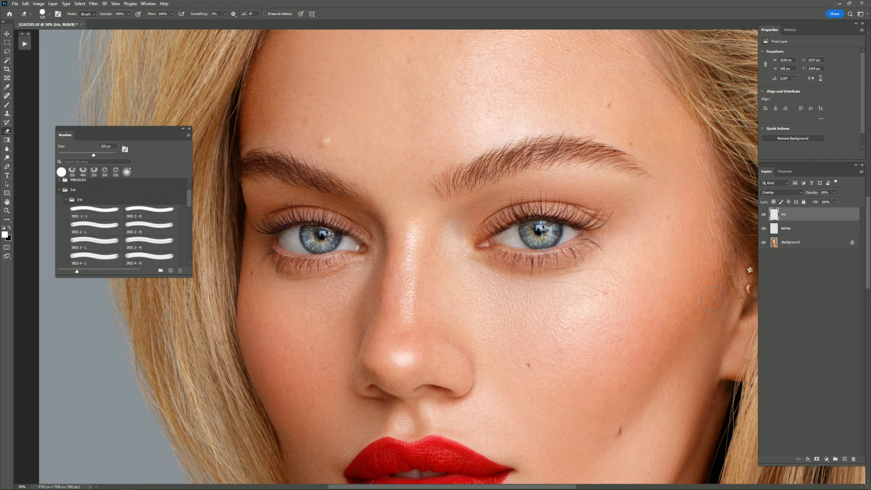
# - Add a new layer above the iris layer and name it "eyebrows"
pyautogui.click(846, 459)
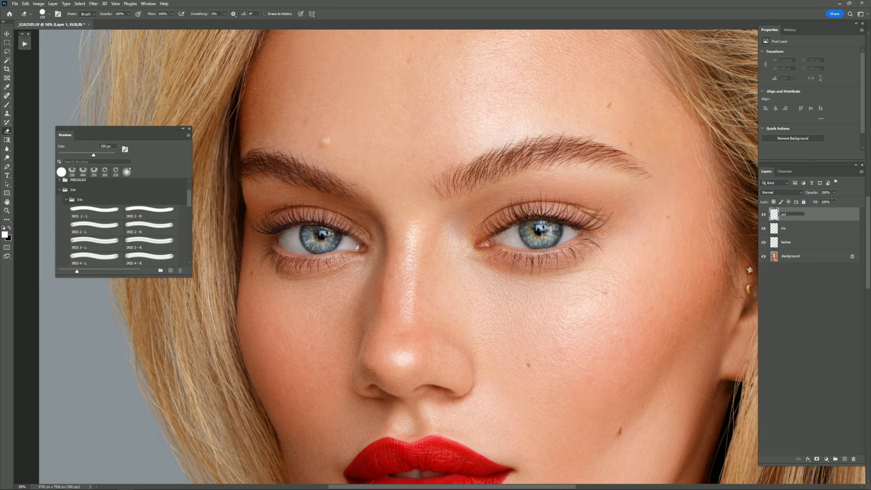
pyautogui.write('s')
pyautogui.press('Return')
# - Collapse the Iris brush folder, expand the EYEBROWS folder and activate the Brush tool
pyautogui.click(59, 191)
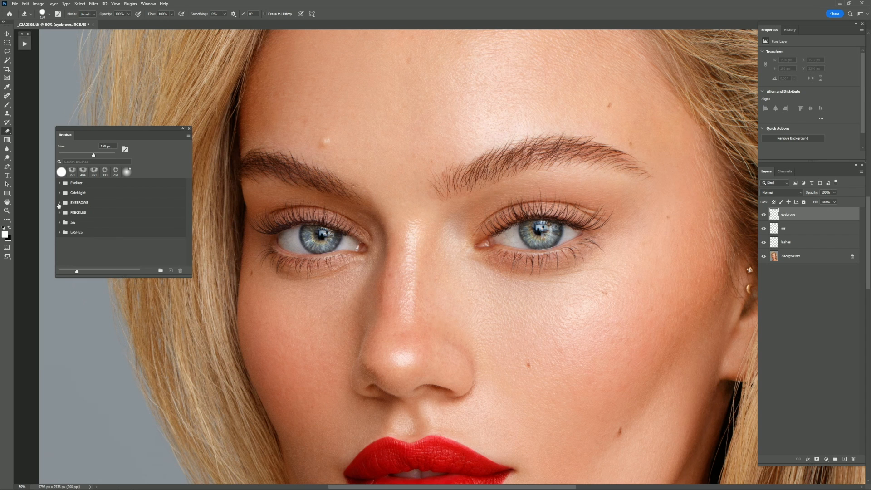
pyautogui.click(59, 203)
pyautogui.click(8, 106)
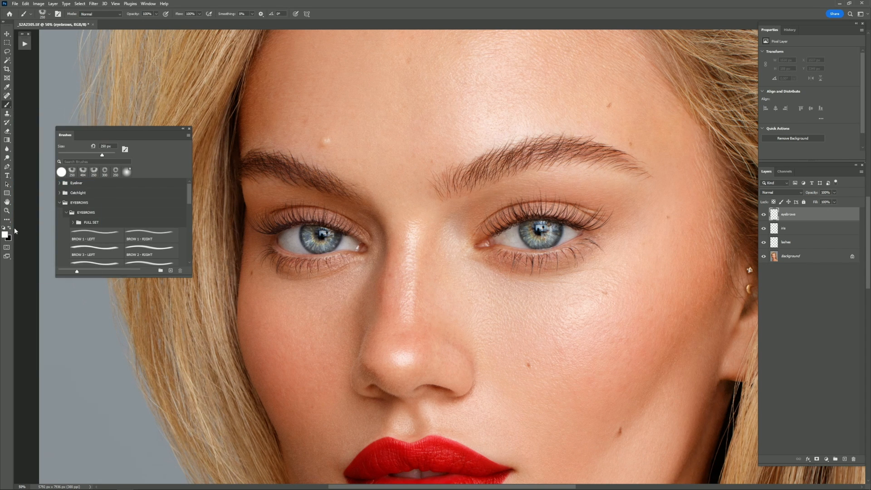
# - Sample a dark brown hair colour from the eyebrow right of the nose as the foreground colour
pyautogui.moveTo(547, 187); pyautogui.dragTo(492, 246)
pyautogui.hotkey('ctrl', '+')
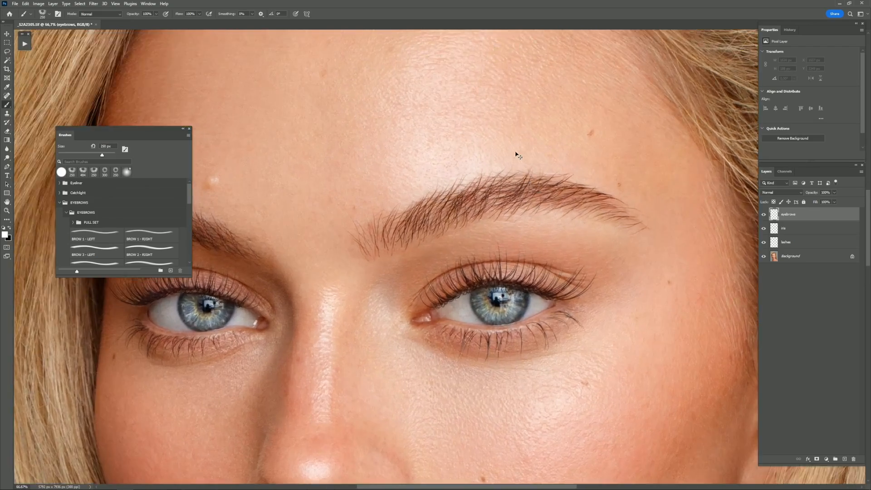
pyautogui.hotkey('ctrl', '+')
pyautogui.hotkey('ctrl', '+')
pyautogui.moveTo(567, 175); pyautogui.dragTo(460, 297)
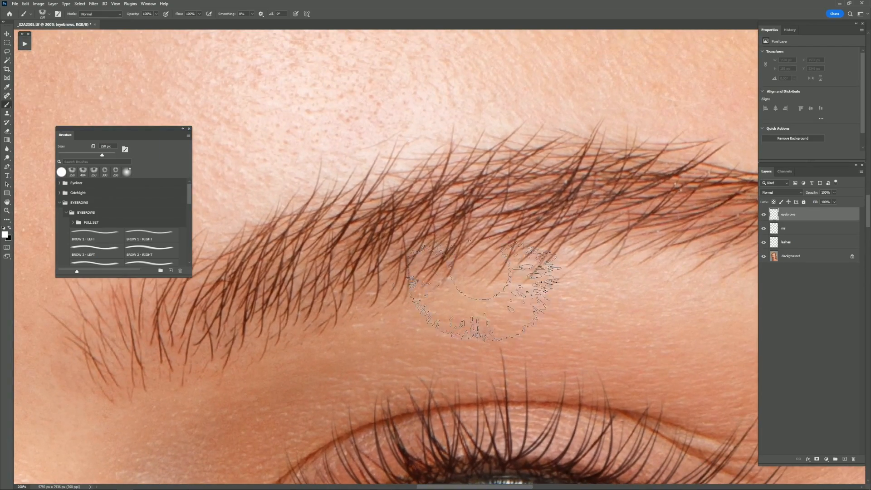
pyautogui.keyDown('alt'); pyautogui.click(348, 226); pyautogui.keyUp('alt')
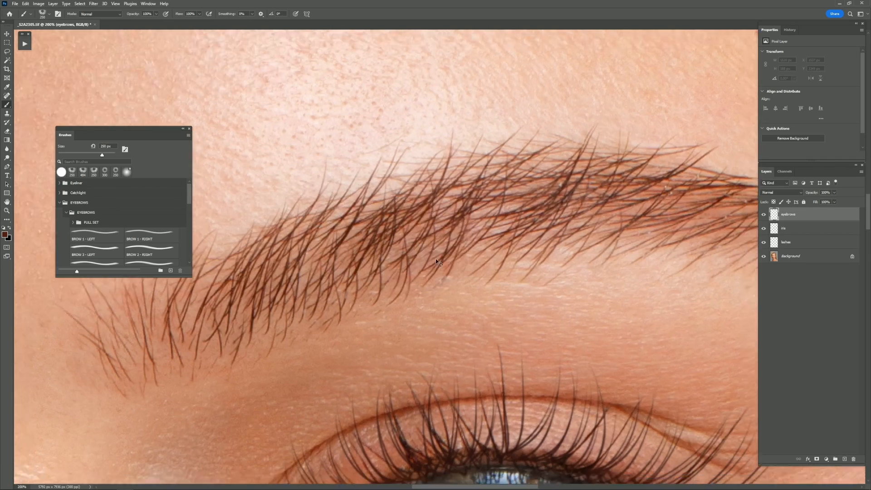
pyautogui.hotkey('ctrl', '-')
pyautogui.hotkey('ctrl', '-')
pyautogui.moveTo(599, 218); pyautogui.dragTo(619, 185)
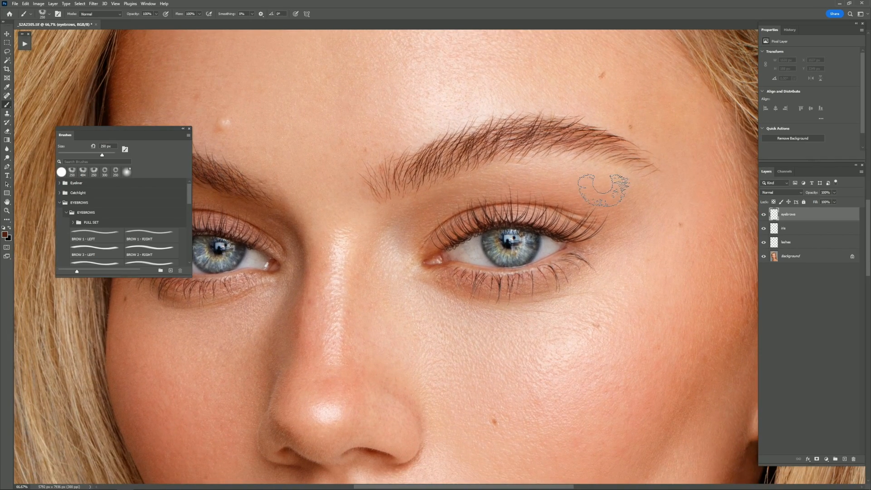
# - Try the BROW 1 - RIGHT through BROW 4 - RIGHT brushes against the eyebrow right of the nose
pyautogui.scroll(-1, 126, 229)
pyautogui.click(142, 227)
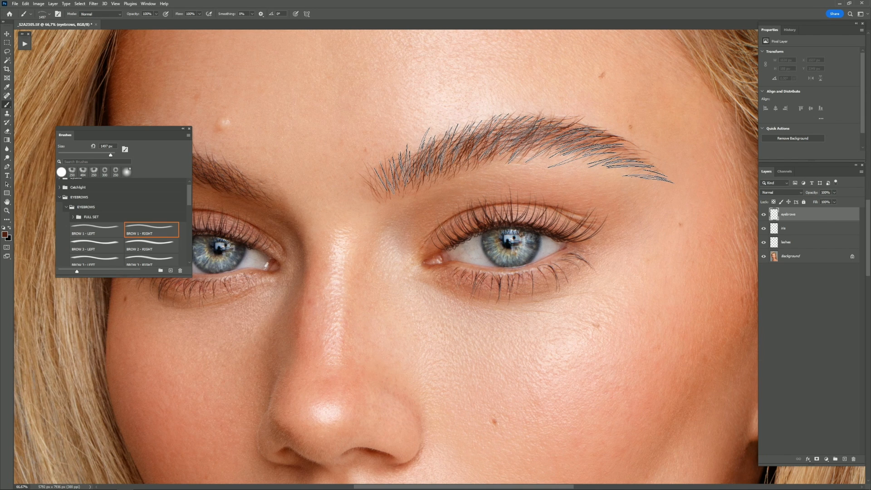
pyautogui.click(151, 244)
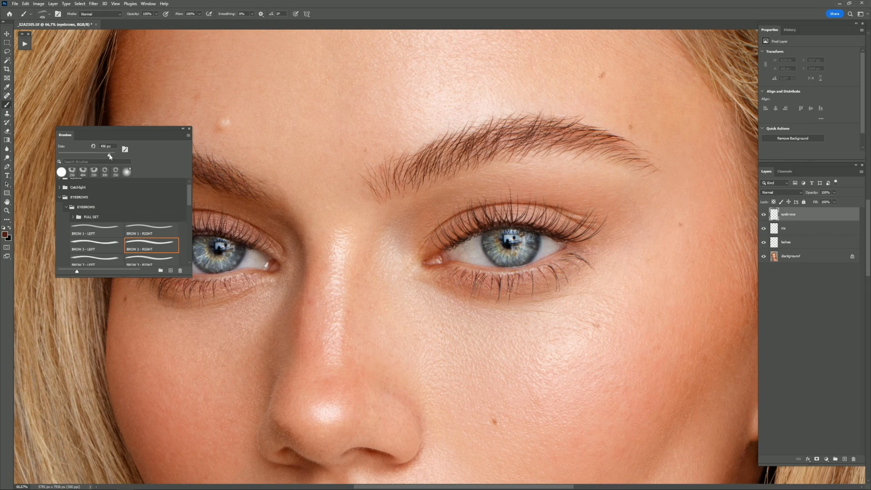
pyautogui.click(151, 259)
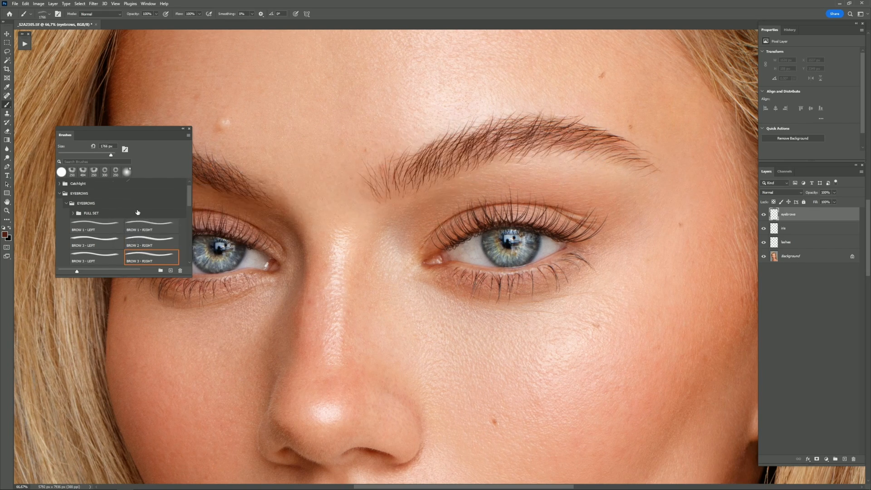
pyautogui.scroll(-2, 137, 227)
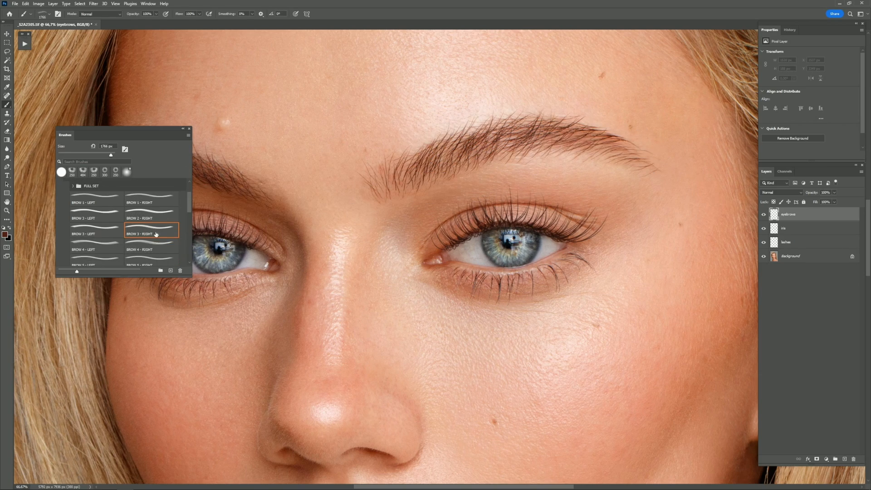
pyautogui.click(154, 245)
pyautogui.moveTo(113, 154); pyautogui.dragTo(111, 154)
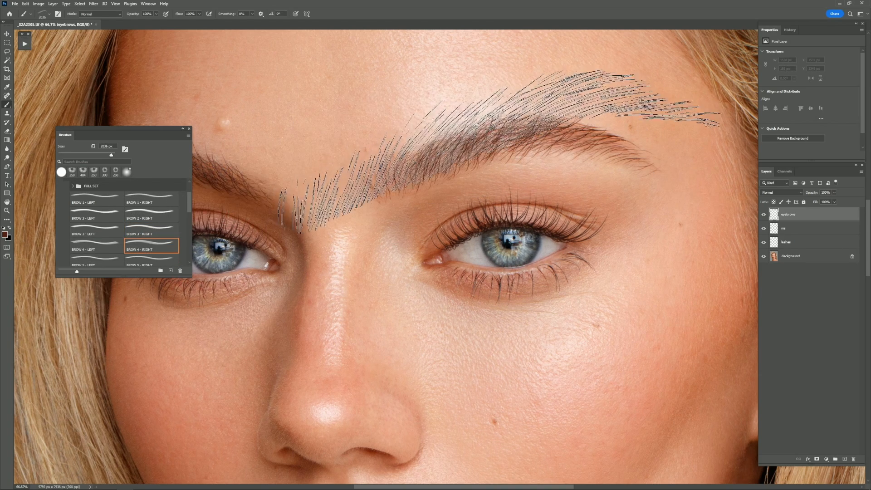
pyautogui.scroll(1, 150, 221)
# - Try a stamp of the BROW 1 - RIGHT brush at 1500 px over the eyebrow right of the nose, and undo it
pyautogui.click(152, 211)
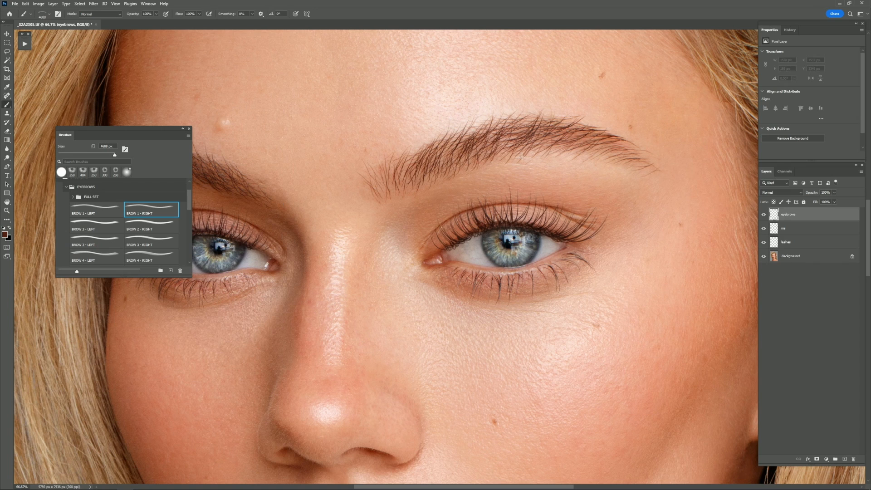
pyautogui.moveTo(109, 154); pyautogui.dragTo(111, 154)
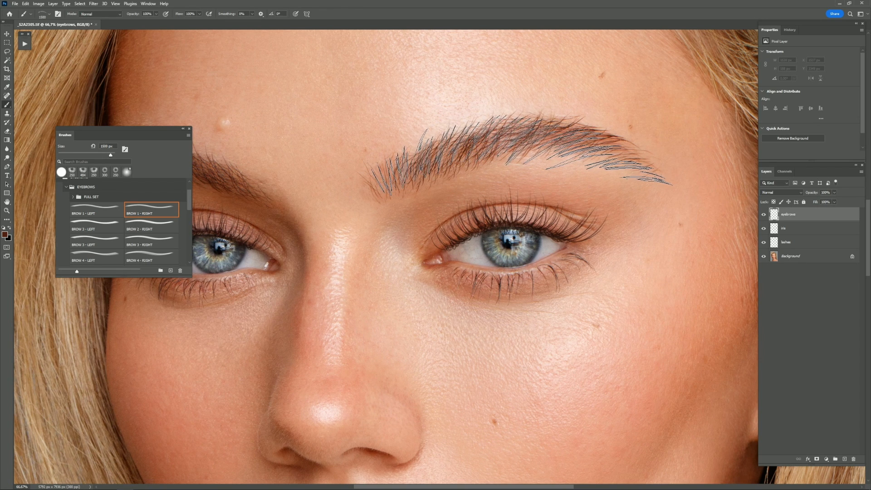
pyautogui.click(518, 155)
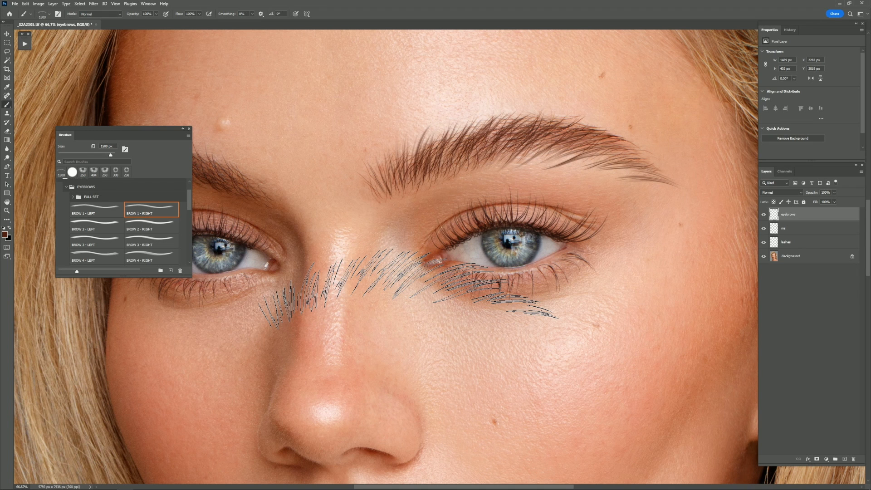
pyautogui.hotkey('ctrl', 'z')
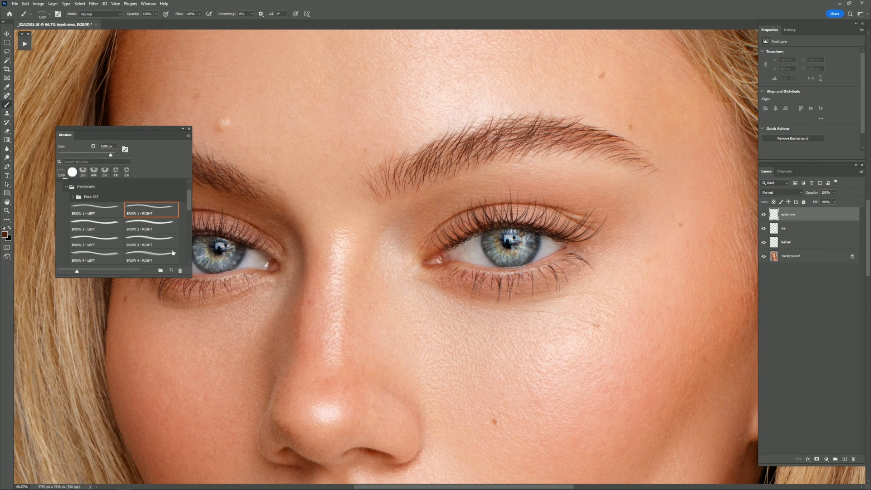
# - Choose the BROW 5 - RIGHT brush, enlarge it to 1500 px, and stamp it over the eyebrow right of the nose
pyautogui.scroll(-1, 157, 243)
pyautogui.click(167, 236)
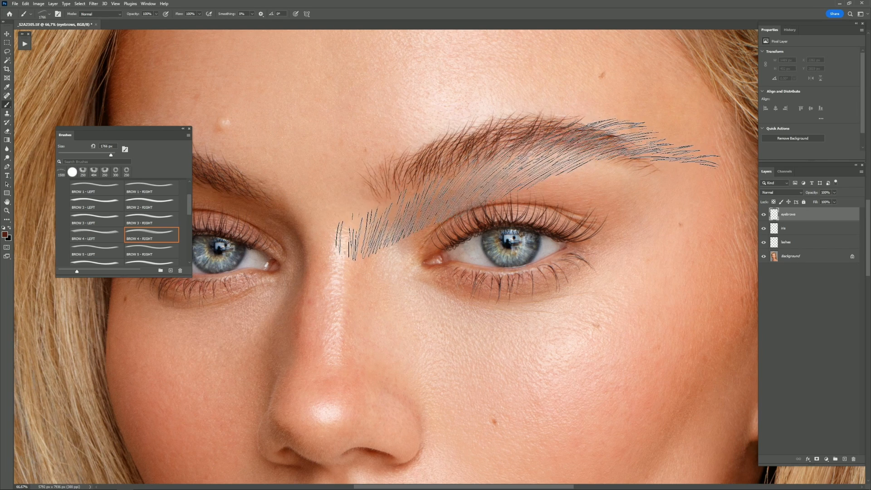
pyautogui.click(157, 253)
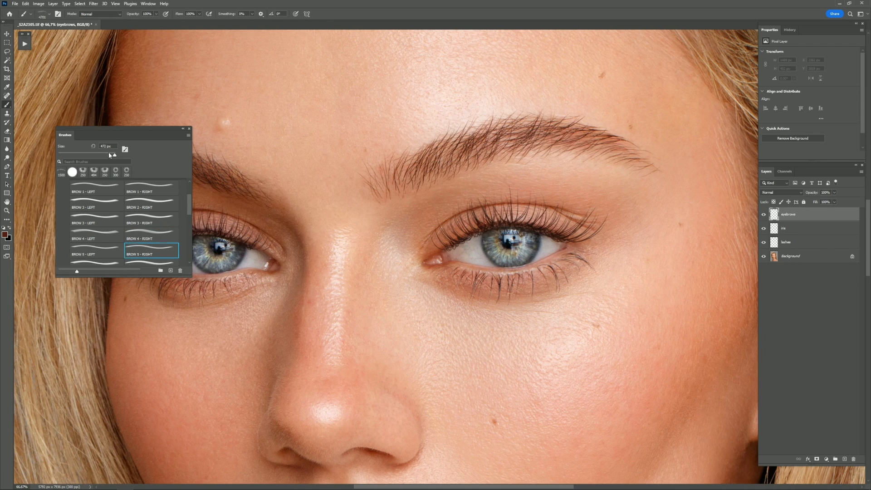
pyautogui.press(']')
pyautogui.press(']')
pyautogui.press(']')
pyautogui.press(']')
pyautogui.press(']')
pyautogui.press(']')
pyautogui.press(']')
pyautogui.press(']')
pyautogui.press(']')
pyautogui.press(']')
pyautogui.press(']')
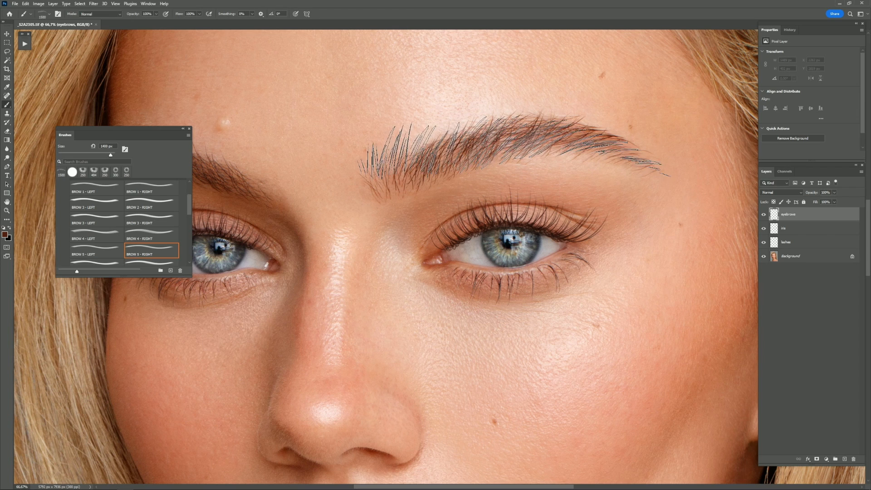
pyautogui.click(514, 146)
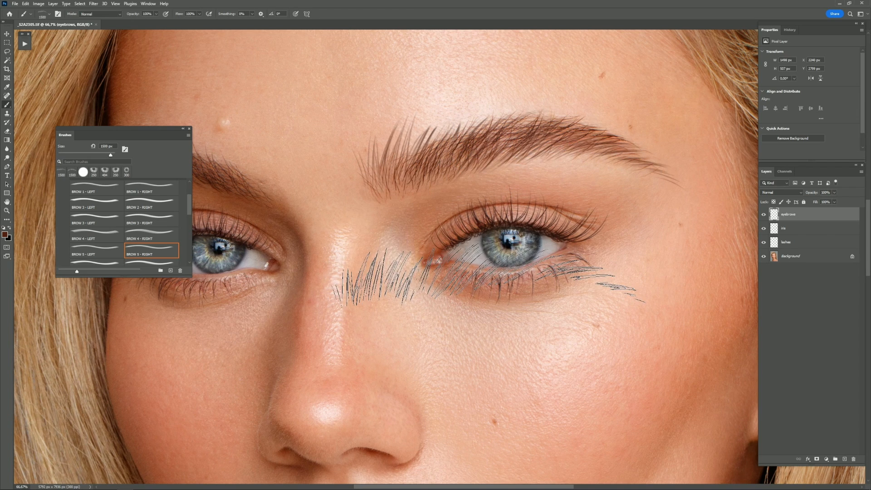
# - Lasso the stamped eyebrow right of the nose and free-transform it, shrinking, slightly rotating and moving it to match the natural brow
pyautogui.click(7, 52)
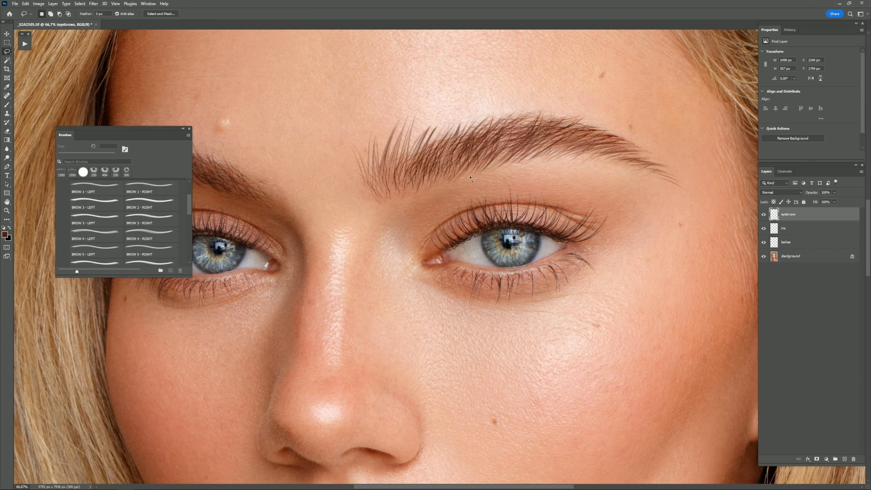
pyautogui.moveTo(440, 217)
pyautogui.mouseDown()
pyautogui.moveTo(353, 103)
pyautogui.moveTo(548, 79)
pyautogui.moveTo(687, 130)
pyautogui.mouseUp()
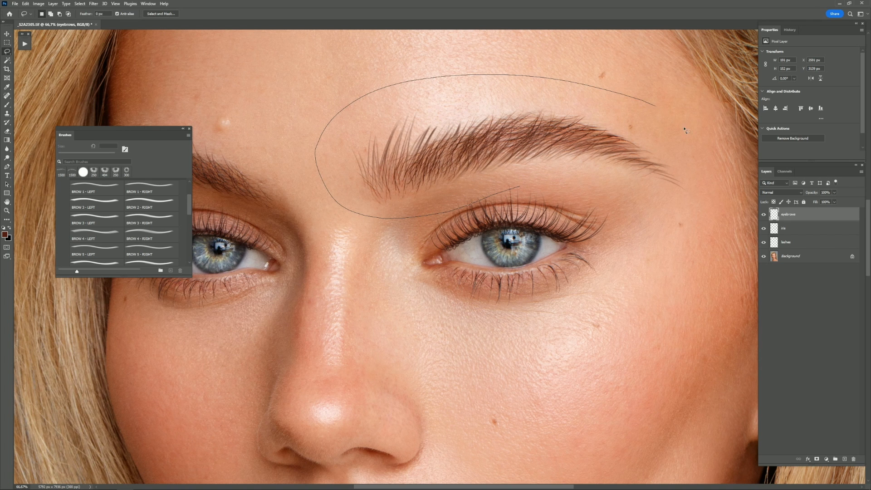
pyautogui.moveTo(572, 216); pyautogui.dragTo(497, 206)
pyautogui.rightClick(515, 146)
pyautogui.click(545, 215)
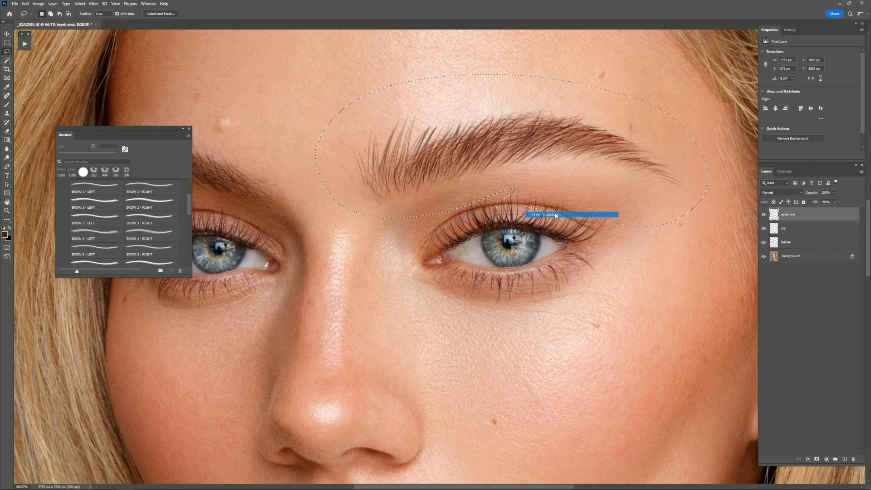
pyautogui.moveTo(711, 100); pyautogui.dragTo(670, 89)
pyautogui.moveTo(550, 175); pyautogui.dragTo(562, 165)
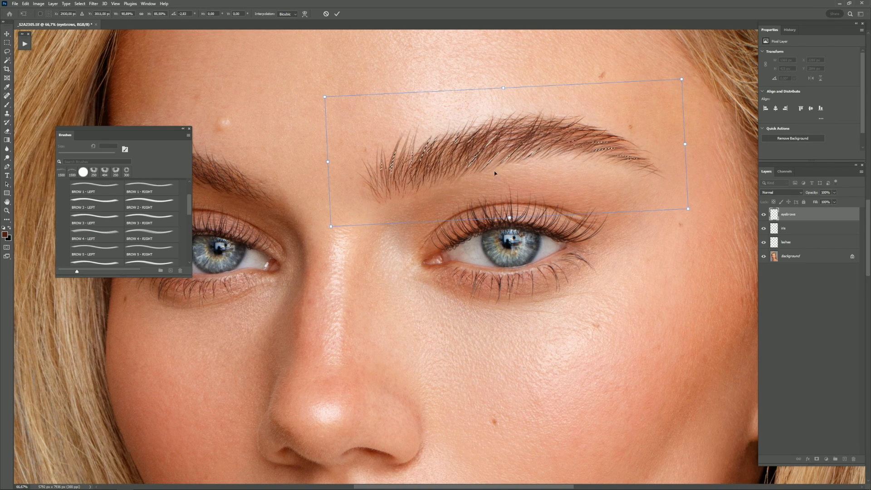
# - Warp the stamped brow to follow the front and lower edge of the natural eyebrow, and apply the transformation
pyautogui.click(304, 14)
pyautogui.moveTo(369, 197); pyautogui.dragTo(375, 201)
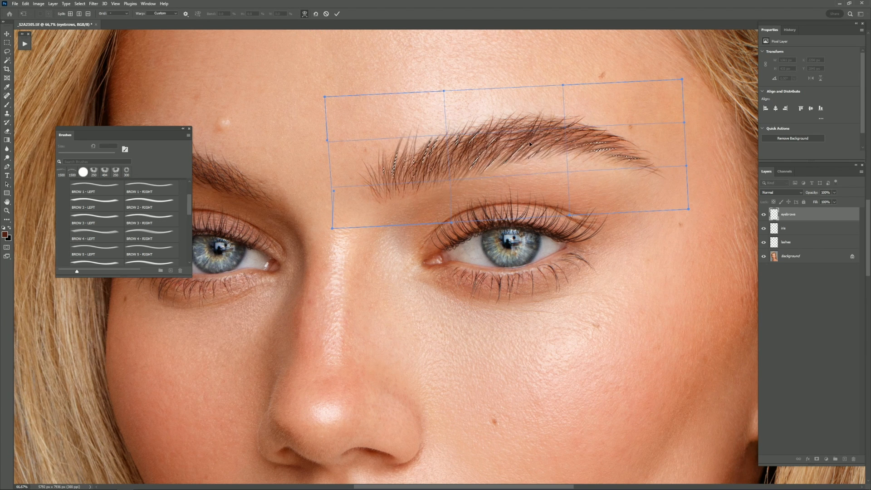
pyautogui.moveTo(529, 145); pyautogui.dragTo(529, 139)
pyautogui.moveTo(368, 186); pyautogui.dragTo(361, 191)
pyautogui.moveTo(535, 169); pyautogui.dragTo(535, 164)
pyautogui.moveTo(350, 158); pyautogui.dragTo(349, 165)
pyautogui.moveTo(526, 160); pyautogui.dragTo(523, 163)
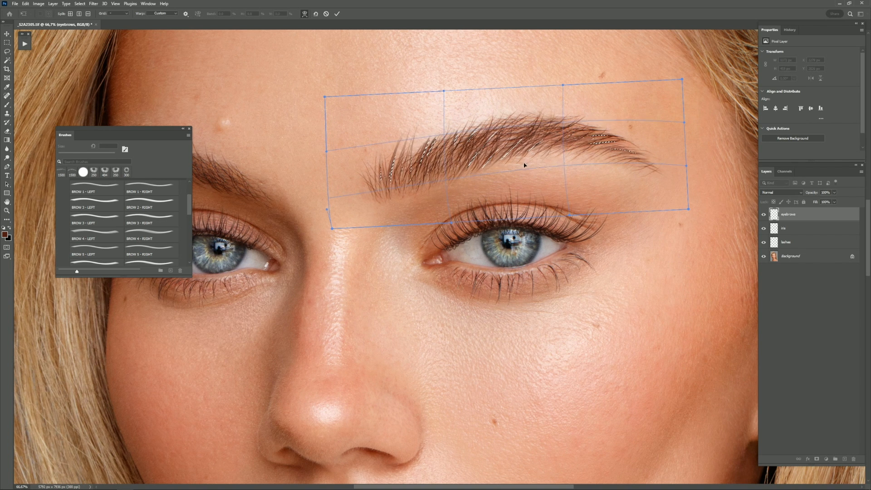
pyautogui.press('Return')
pyautogui.press('l')
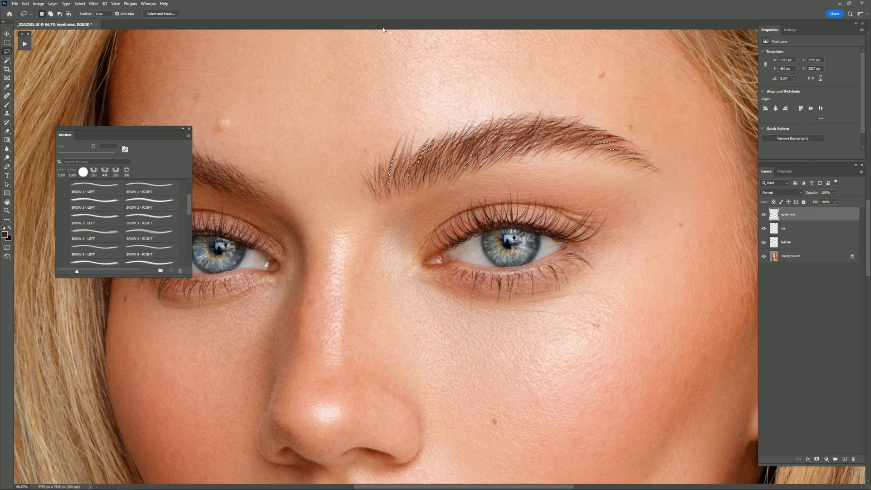
# - Compare the eyebrow right of the nose with the eyebrows layer hidden and shown, and examine its hairs up close
pyautogui.hotkey('ctrl', '-')
pyautogui.click(764, 214)
pyautogui.click(764, 214)
pyautogui.hotkey('ctrl', '+')
pyautogui.moveTo(688, 202); pyautogui.dragTo(680, 258)
pyautogui.hotkey('ctrl', '+')
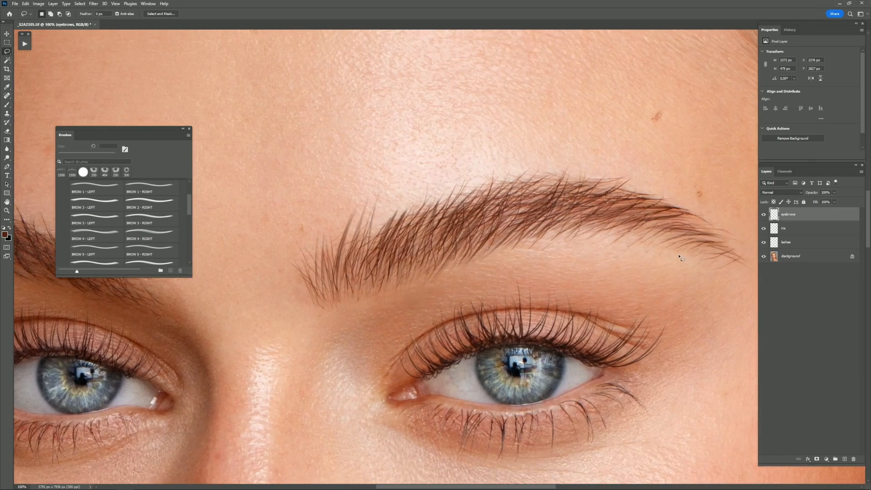
pyautogui.hotkey('ctrl', '+')
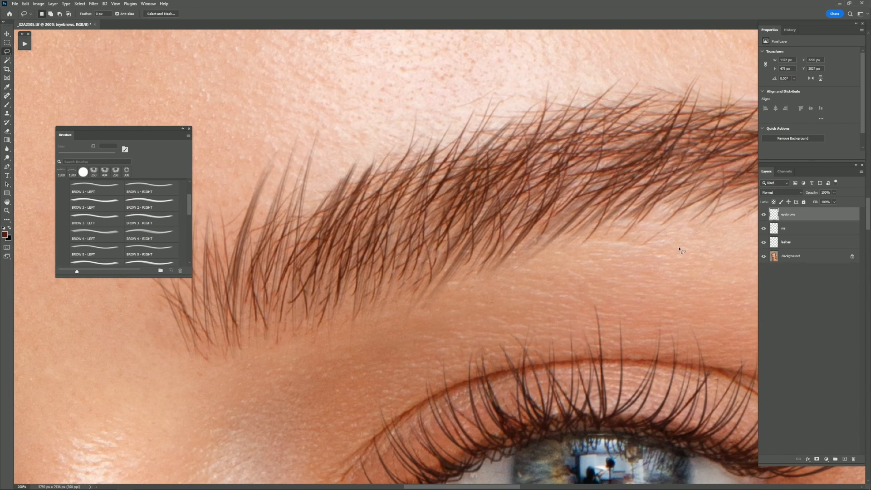
# - Duplicate the eyebrows layer and merge the copy with the original to make the brow hairs denser
pyautogui.moveTo(827, 221); pyautogui.dragTo(845, 459)
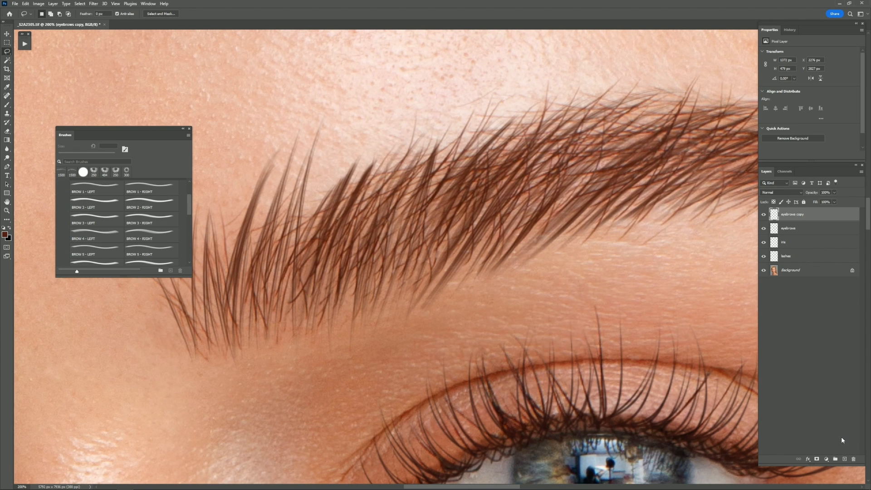
pyautogui.keyDown('shift'); pyautogui.click(802, 229); pyautogui.keyUp('shift')
pyautogui.rightClick(804, 223)
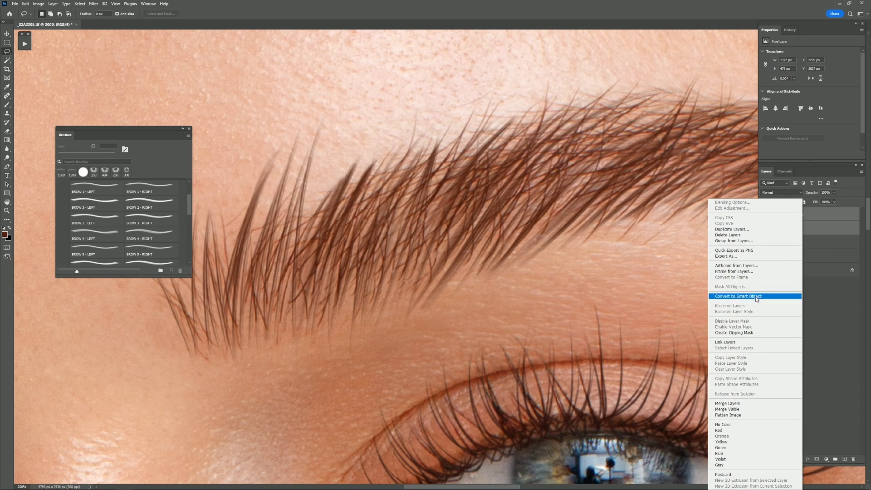
pyautogui.click(747, 405)
pyautogui.hotkey('ctrl', '-')
pyautogui.hotkey('ctrl', '-')
pyautogui.hotkey('ctrl', '-')
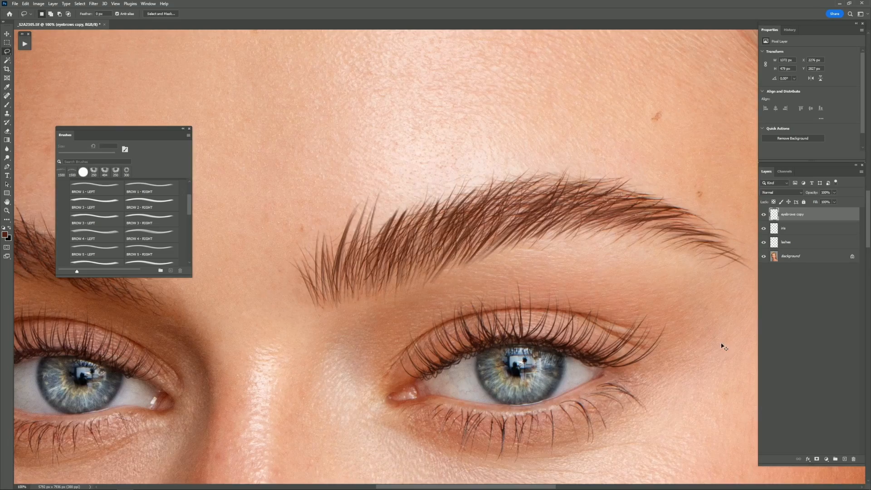
# - Lower the opacity of the merged eyebrows layer to 91%
pyautogui.hotkey('ctrl', '+')
pyautogui.hotkey('ctrl', '+')
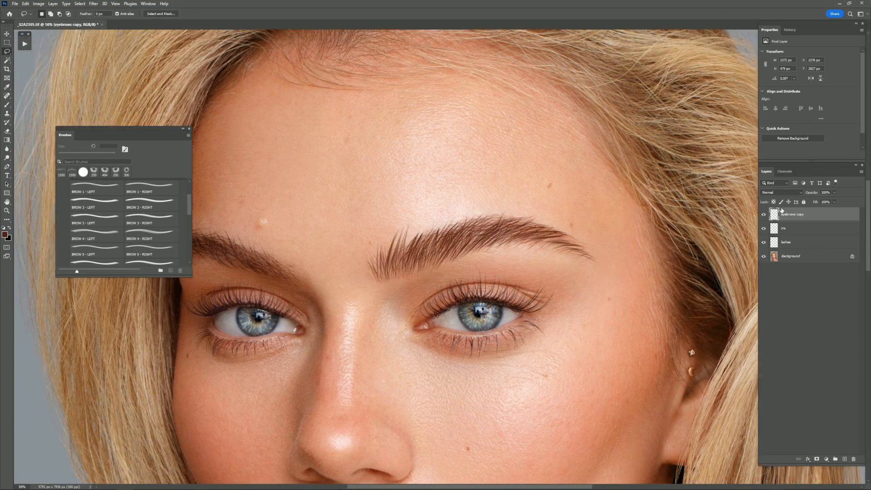
pyautogui.moveTo(819, 195); pyautogui.dragTo(814, 195)
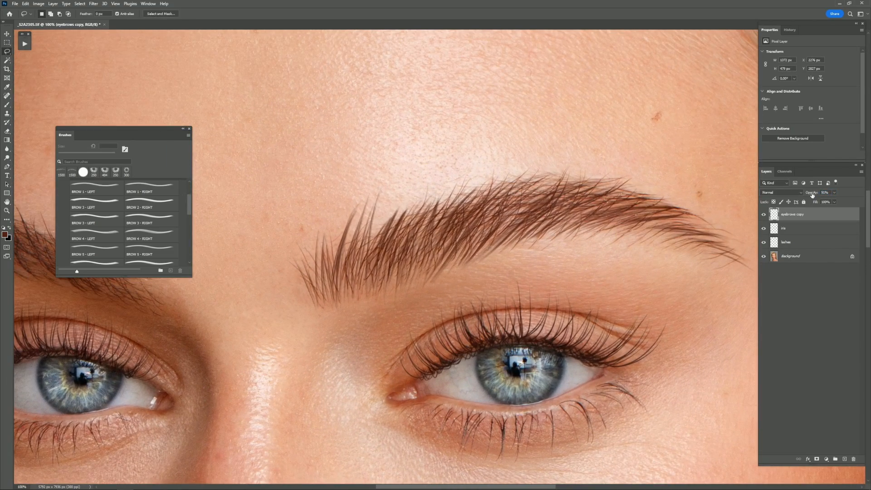
# - Stamp the BROW 5 - LEFT brush at 1300 px over the eyebrow left of the nose
pyautogui.hotkey('ctrl', '-')
pyautogui.moveTo(376, 171); pyautogui.dragTo(512, 163)
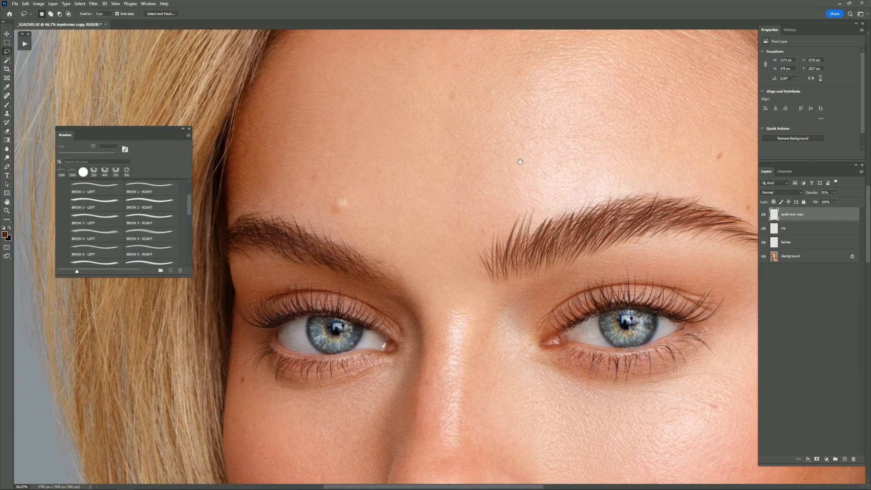
pyautogui.click(8, 107)
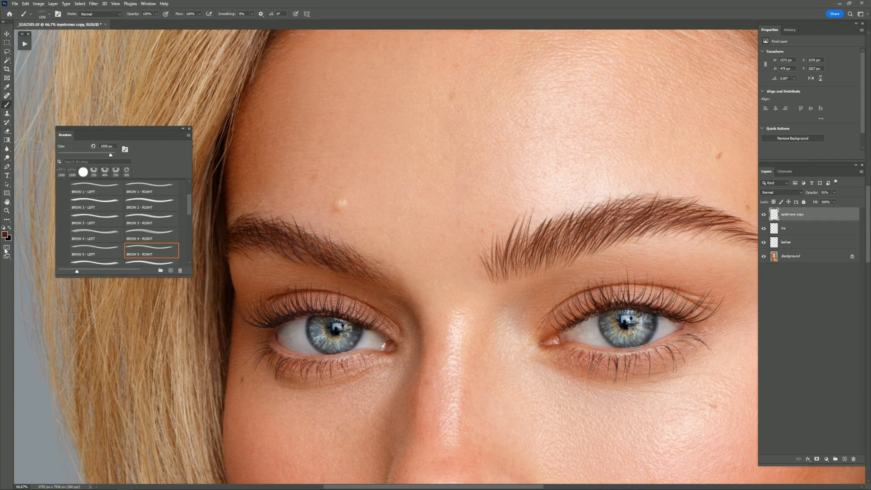
pyautogui.click(87, 250)
pyautogui.moveTo(114, 155); pyautogui.dragTo(109, 154)
pyautogui.press(']')
pyautogui.press(']')
pyautogui.press(']')
pyautogui.press(']')
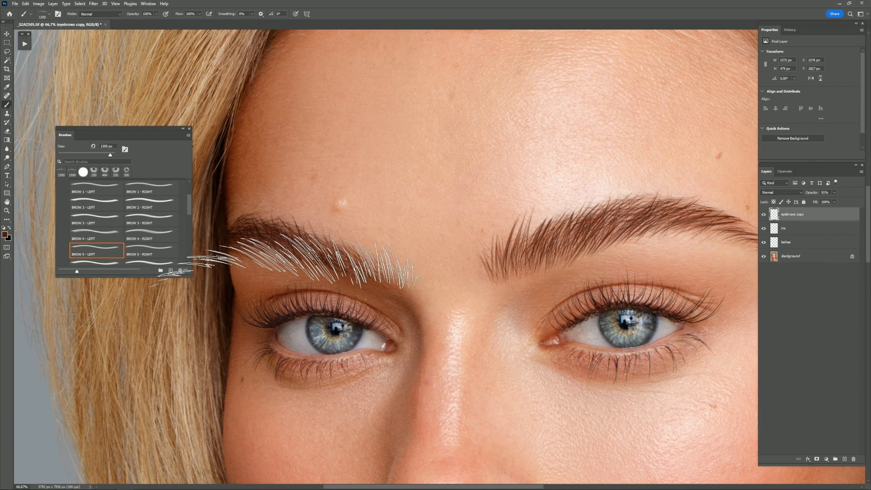
pyautogui.click(291, 261)
# - Lasso the stamped eyebrow left of the nose and free-transform it, rotating it clockwise, shrinking and moving it to fit the natural brow
pyautogui.click(9, 52)
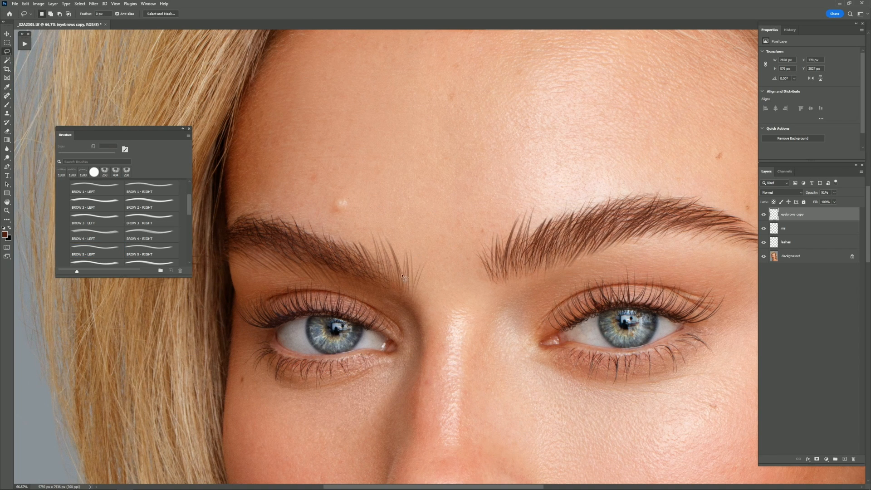
pyautogui.hotkey('ctrl', '-')
pyautogui.moveTo(326, 292)
pyautogui.mouseDown()
pyautogui.moveTo(211, 292)
pyautogui.moveTo(265, 215)
pyautogui.moveTo(423, 217)
pyautogui.moveTo(448, 292)
pyautogui.moveTo(336, 293)
pyautogui.mouseUp()
pyautogui.rightClick(353, 250)
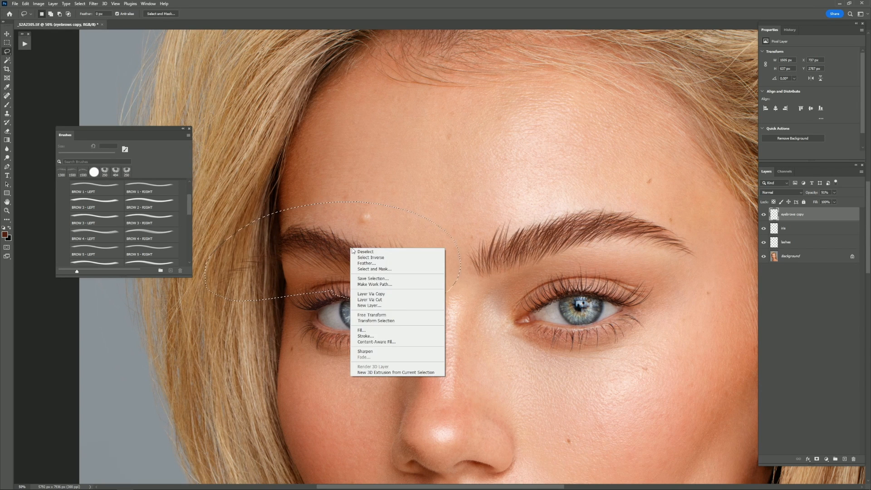
pyautogui.click(372, 315)
pyautogui.moveTo(471, 184); pyautogui.dragTo(484, 227)
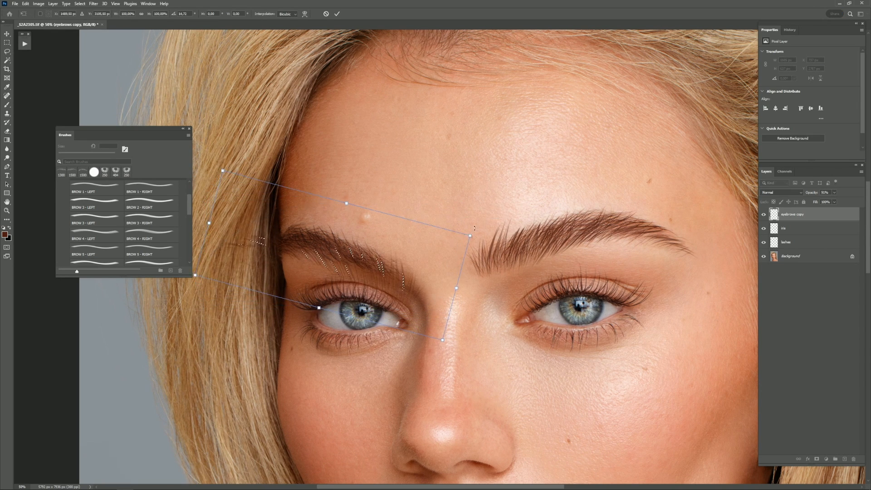
pyautogui.hotkey('ctrl', '+')
pyautogui.moveTo(439, 261); pyautogui.dragTo(473, 240)
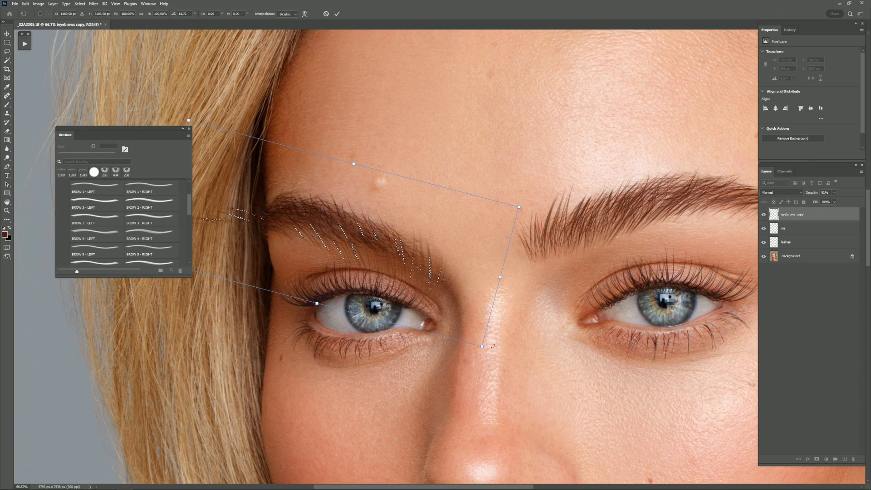
pyautogui.moveTo(481, 347); pyautogui.dragTo(463, 311)
pyautogui.moveTo(292, 195); pyautogui.dragTo(294, 199)
# - Warp the stamp left of the nose to follow the natural eyebrow's curve, apply the transformation and deselect
pyautogui.click(304, 14)
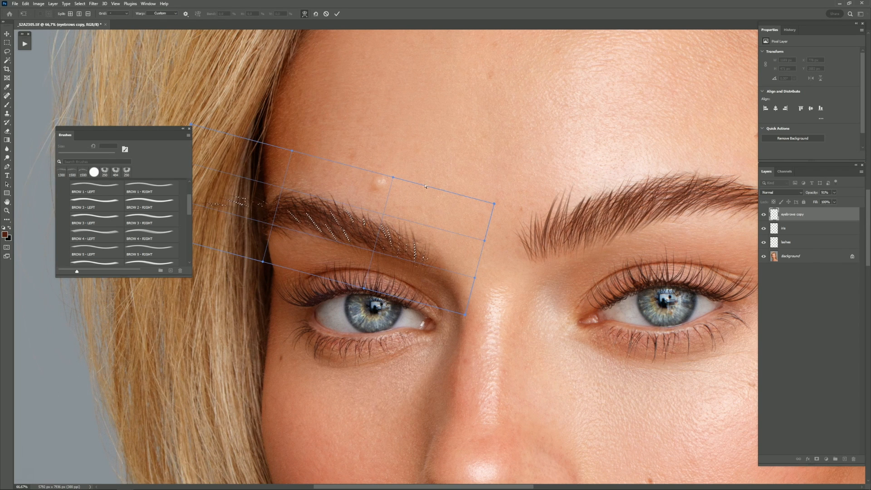
pyautogui.moveTo(451, 197); pyautogui.dragTo(443, 213)
pyautogui.moveTo(379, 232); pyautogui.dragTo(378, 226)
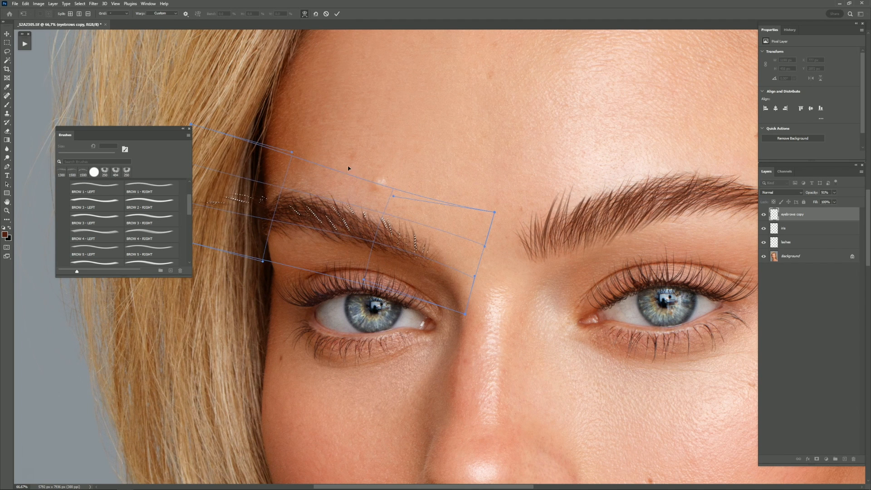
pyautogui.press('Return')
pyautogui.hotkey('ctrl', 'd')
# - Compare both eyebrows with the merged eyebrows layer hidden and shown
pyautogui.hotkey('ctrl', '-')
pyautogui.click(764, 214)
pyautogui.click(763, 214)
# - Lasso and delete the brow tail strokes that spill onto the blonde hair, and clear the selection
pyautogui.hotkey('ctrl', '+')
pyautogui.moveTo(445, 136); pyautogui.dragTo(538, 143)
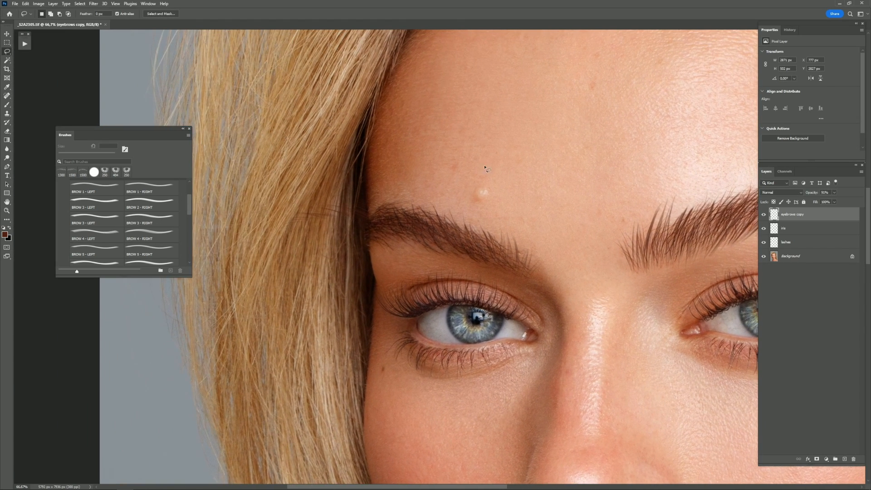
pyautogui.moveTo(289, 244)
pyautogui.mouseDown()
pyautogui.moveTo(353, 183)
pyautogui.moveTo(387, 197)
pyautogui.moveTo(369, 223)
pyautogui.moveTo(291, 245)
pyautogui.mouseUp()
pyautogui.hotkey('ctrl', 'd')
# - Set up the Eraser at 175 px with reduced opacity and 36% flow for softening the eyebrow edges
pyautogui.moveTo(663, 292); pyautogui.dragTo(586, 305)
pyautogui.click(7, 131)
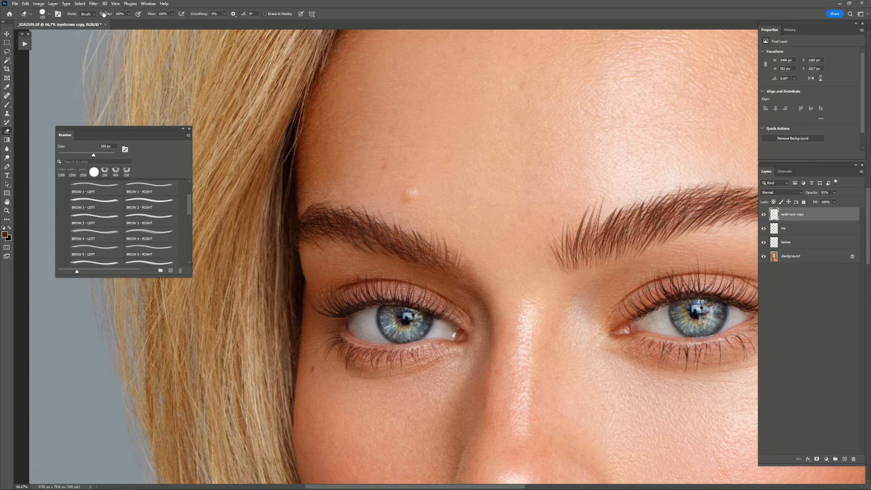
pyautogui.moveTo(152, 14); pyautogui.dragTo(135, 14)
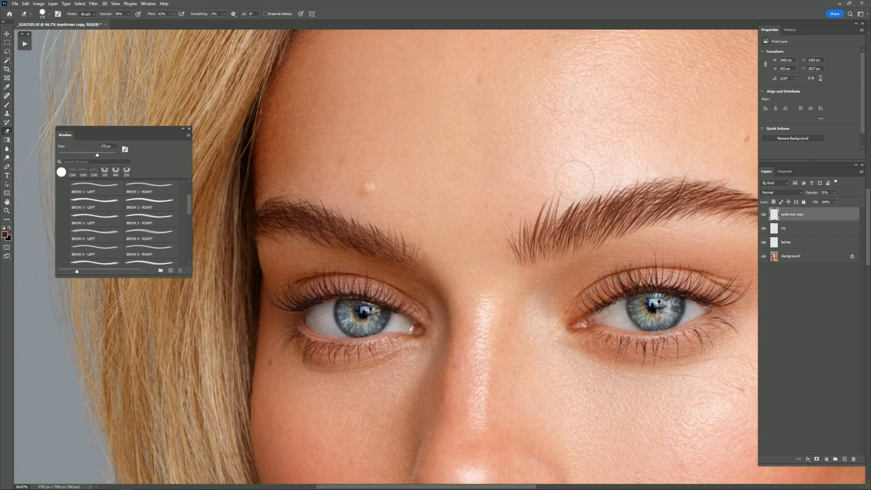
pyautogui.press('[')
pyautogui.press('[')
pyautogui.press(']')
pyautogui.press(']')
pyautogui.press(']')
pyautogui.moveTo(108, 14); pyautogui.dragTo(98, 14)
pyautogui.moveTo(151, 14); pyautogui.dragTo(140, 14)
pyautogui.moveTo(545, 192); pyautogui.dragTo(545, 159)
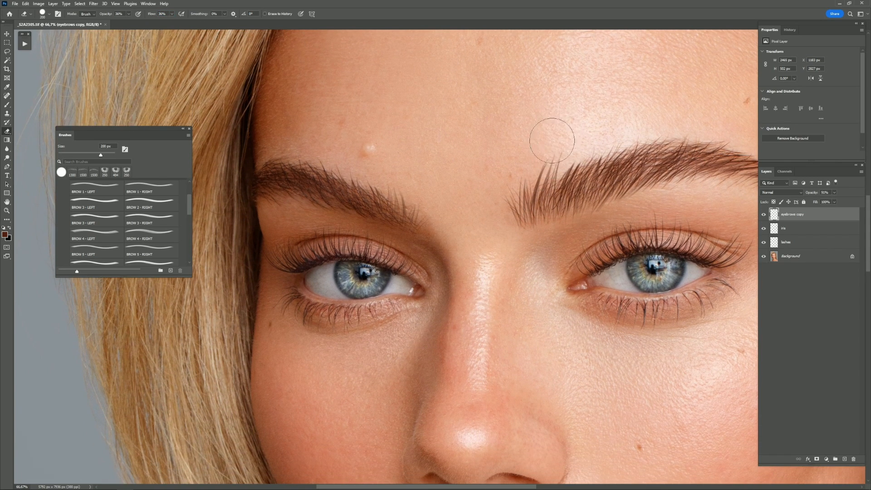
pyautogui.hotkey('ctrl', '-')
pyautogui.press(']')
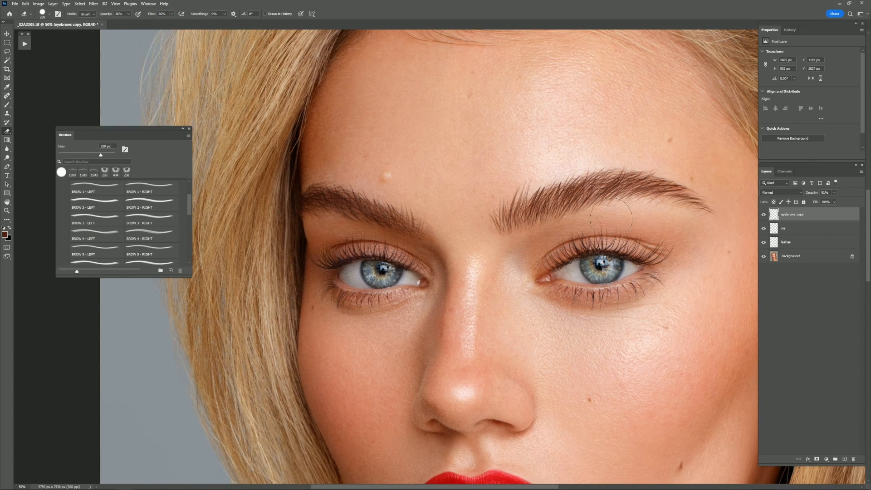
pyautogui.press('[')
pyautogui.press('[')
# - Check the whole face from further out with the merged eyebrows layer hidden and shown
pyautogui.hotkey('ctrl', '-')
pyautogui.click(765, 214)
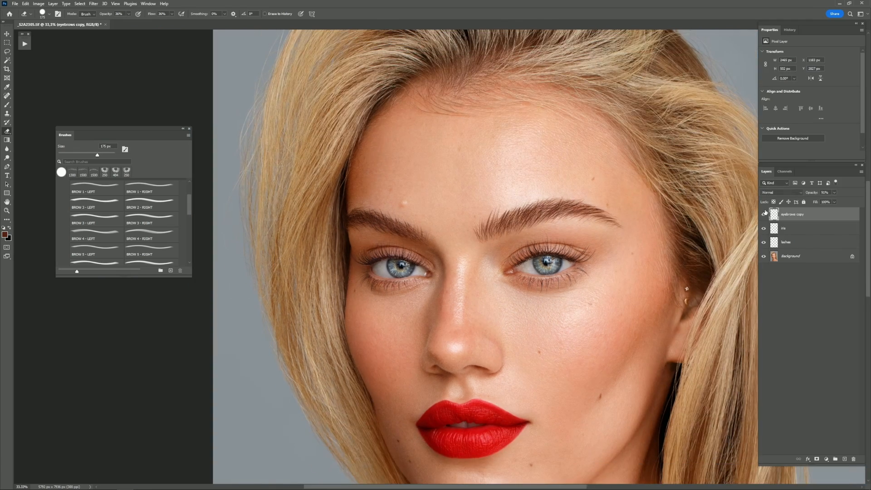
pyautogui.hotkey('ctrl', '-')
pyautogui.click(764, 213)
pyautogui.click(764, 214)
pyautogui.hotkey('ctrl', '+')
pyautogui.hotkey('ctrl', '+')
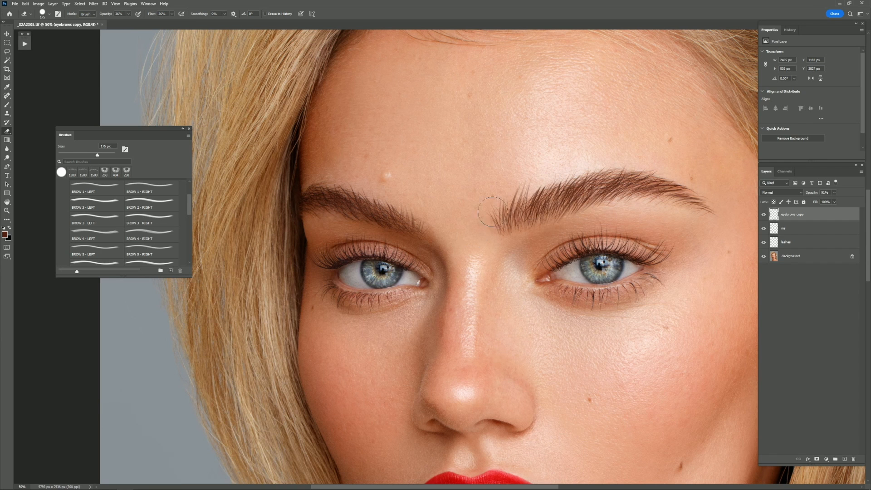
# - Reduce the Eraser to 35 px for fine cleanup of the eyebrow hairs
pyautogui.press('[')
pyautogui.press('[')
pyautogui.press('[')
pyautogui.press('[')
pyautogui.press('[')
pyautogui.press('[')
pyautogui.press('[')
pyautogui.press('[')
pyautogui.press('[')
pyautogui.hotkey('ctrl', '-')
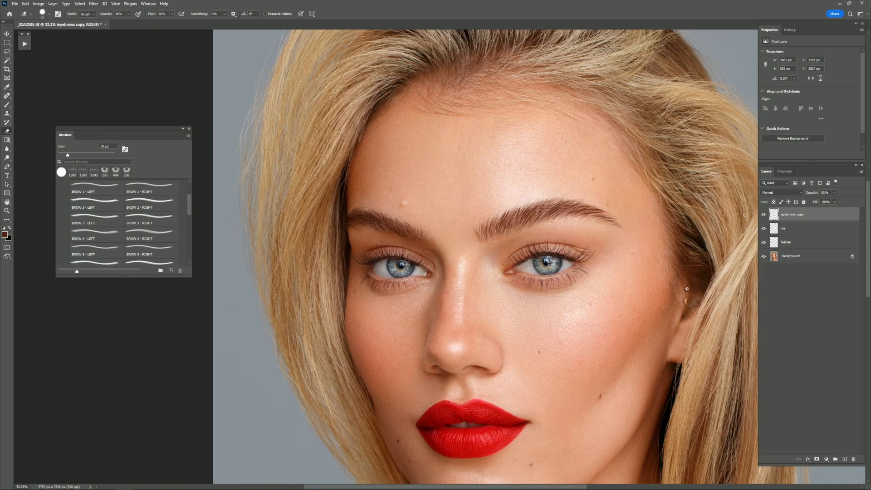
# - Compare the full portrait with the eyebrows copy layer hidden and shown
pyautogui.hotkey('ctrl', '-')
pyautogui.hotkey('ctrl', '-')
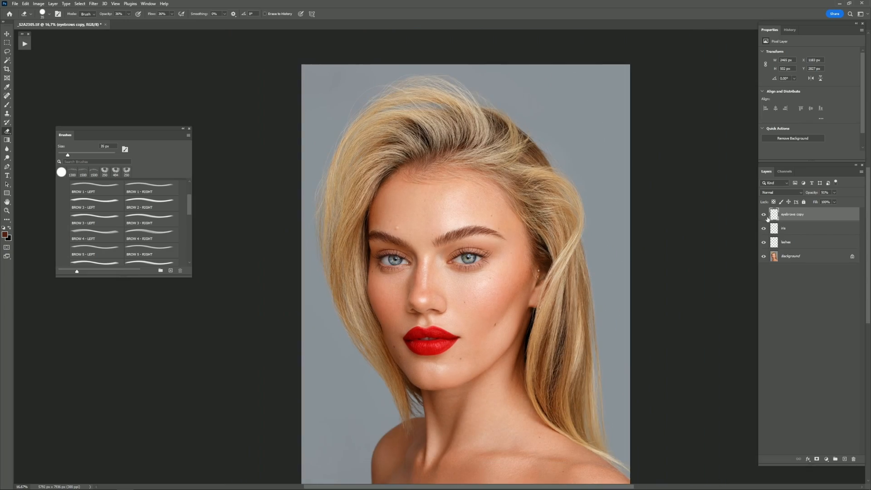
pyautogui.click(765, 215)
pyautogui.click(765, 215)
# - Apply the Sharpen filter to the hairs on the eyebrows copy layer
pyautogui.hotkey('ctrl', '+')
pyautogui.hotkey('ctrl', '+')
pyautogui.hotkey('ctrl', '+')
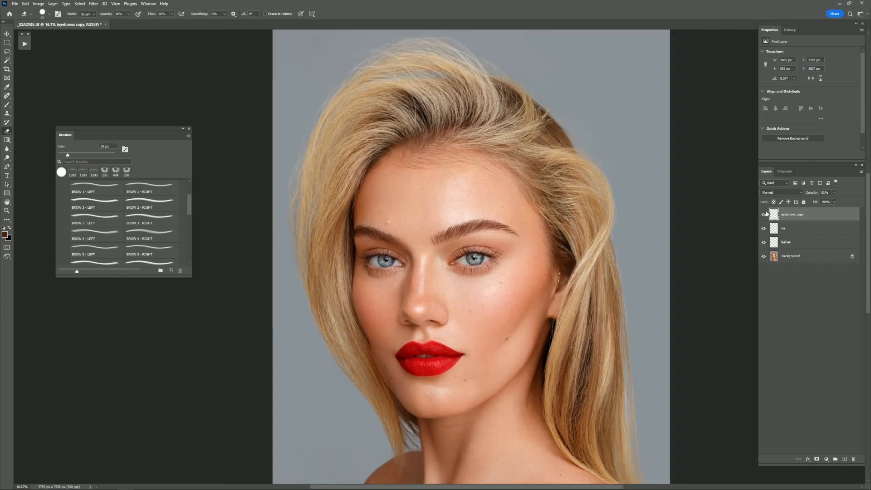
pyautogui.scroll(5, 626, 225)
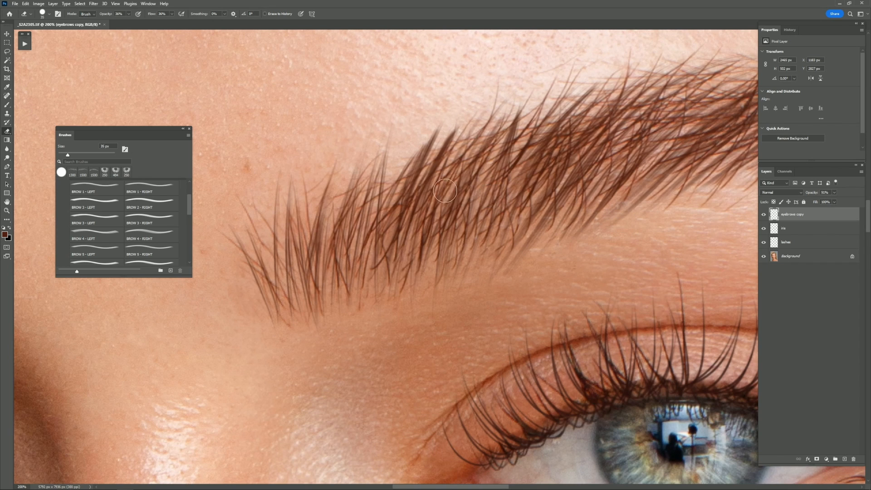
pyautogui.click(96, 4)
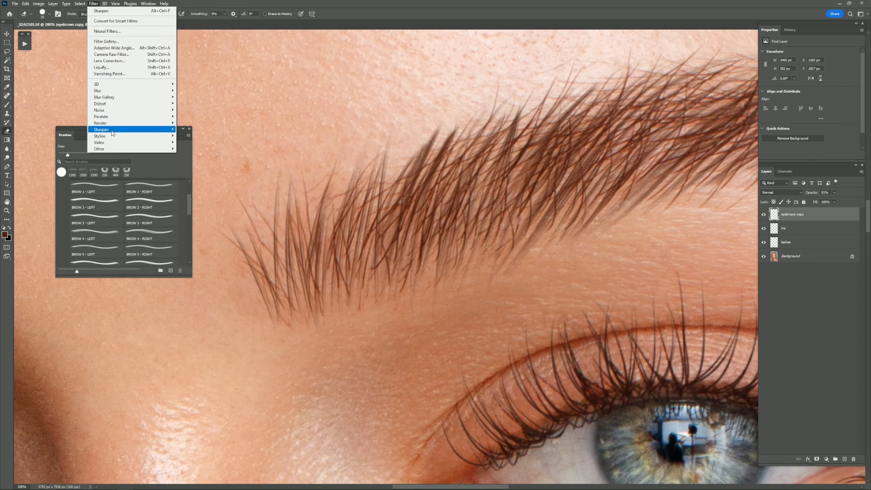
pyautogui.moveTo(151, 131)
pyautogui.click(187, 131)
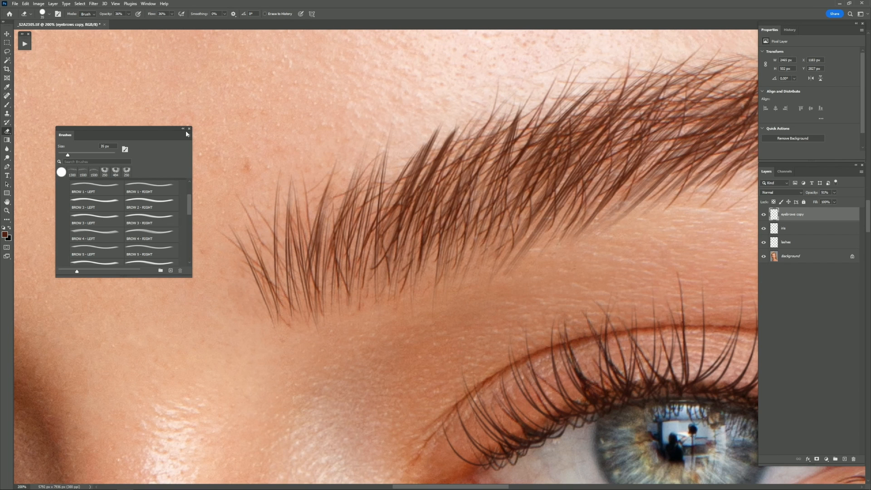
# - Fade the Sharpen effect on the eyebrows by lowering its opacity, keeping the mode at Normal
pyautogui.click(25, 3)
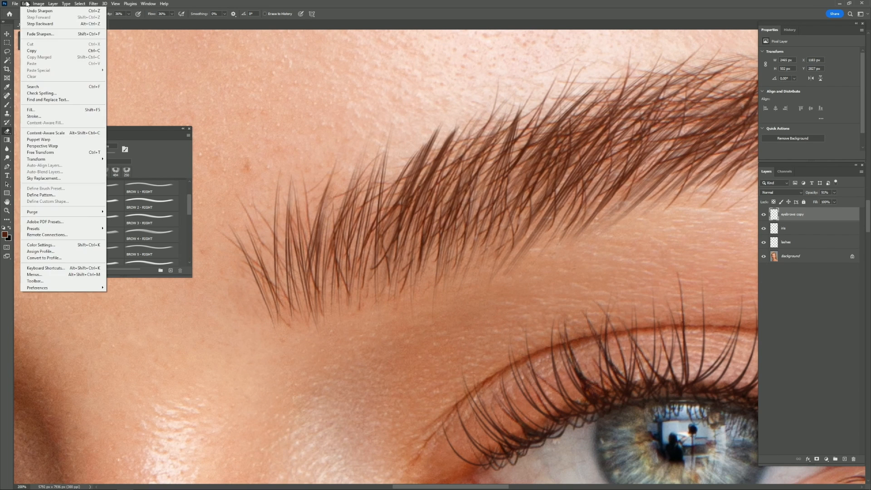
pyautogui.click(41, 34)
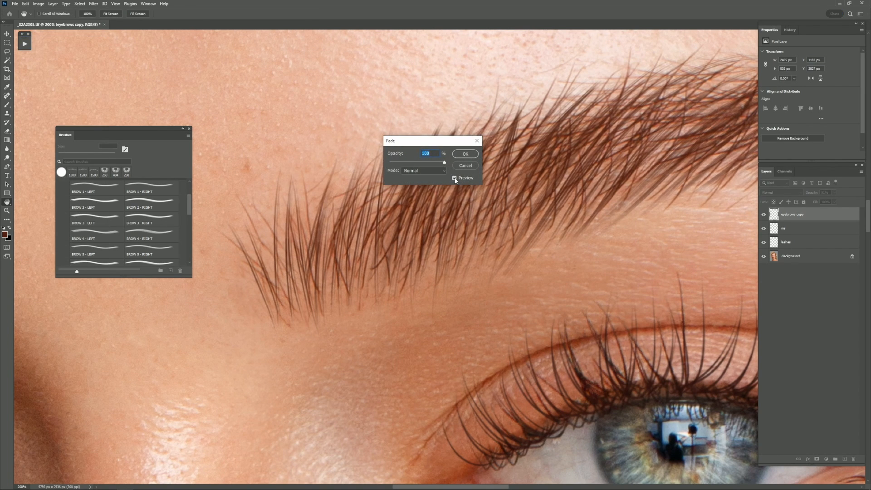
pyautogui.moveTo(444, 164); pyautogui.dragTo(379, 164)
pyautogui.click(466, 153)
# - Lower the eyebrows copy layer's opacity to 82%
pyautogui.hotkey('ctrl', '-')
pyautogui.hotkey('ctrl', '-')
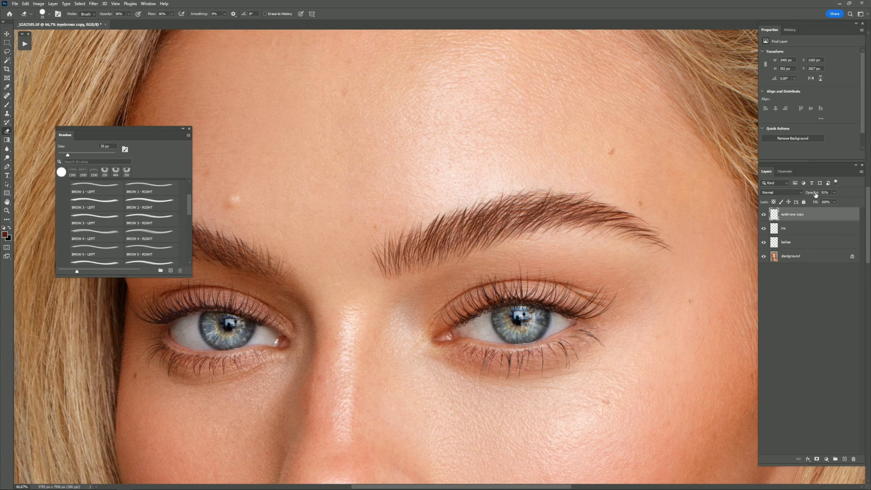
pyautogui.hotkey('ctrl', '-')
pyautogui.hotkey('ctrl', '-')
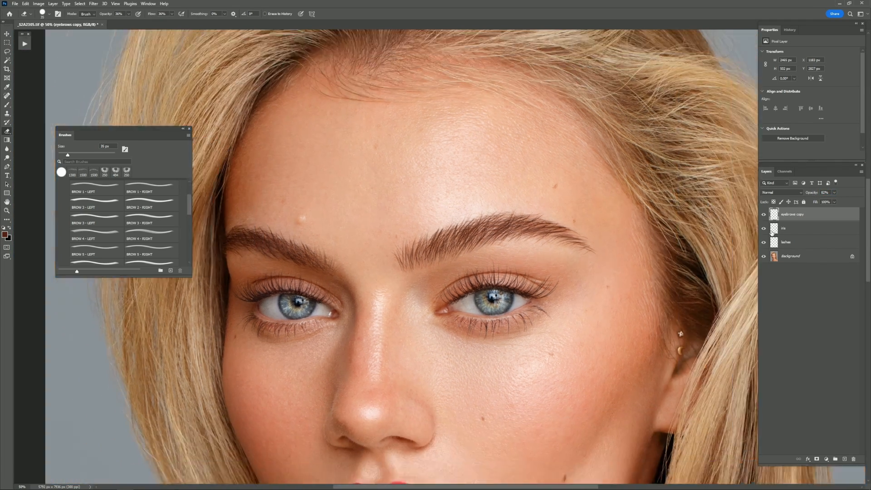
pyautogui.moveTo(692, 289); pyautogui.dragTo(708, 210)
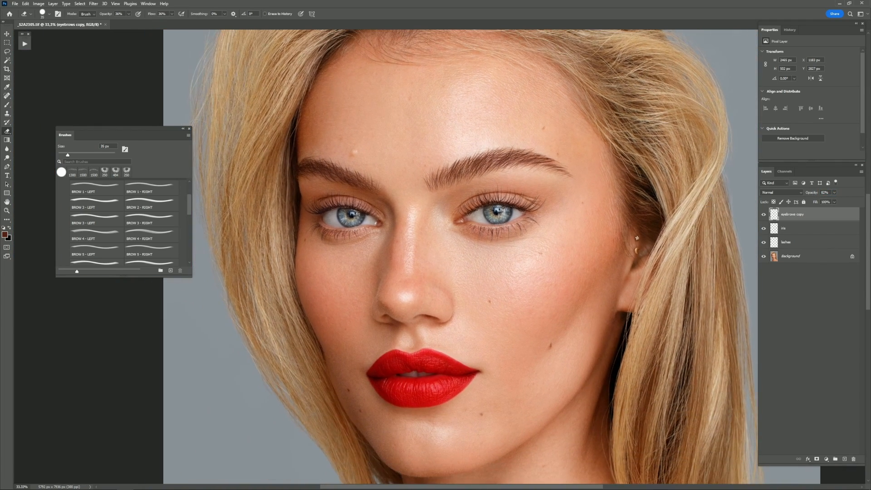
# - Create a layer group and move the eyebrows copy, iris and lashes layers into it
pyautogui.click(836, 460)
pyautogui.click(789, 223)
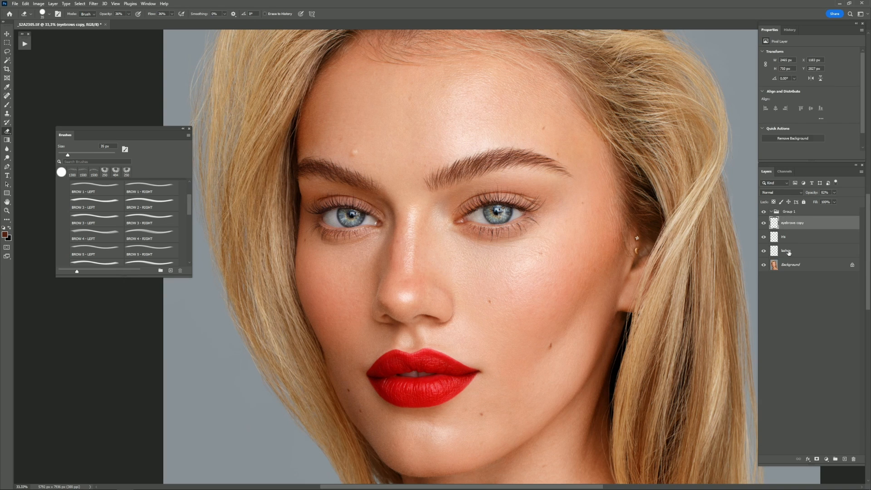
pyautogui.keyDown('shift'); pyautogui.click(790, 250); pyautogui.keyUp('shift')
pyautogui.moveTo(790, 251); pyautogui.dragTo(776, 217)
# - Compare the portrait before and after by hiding and showing the whole makeup group
pyautogui.click(764, 212)
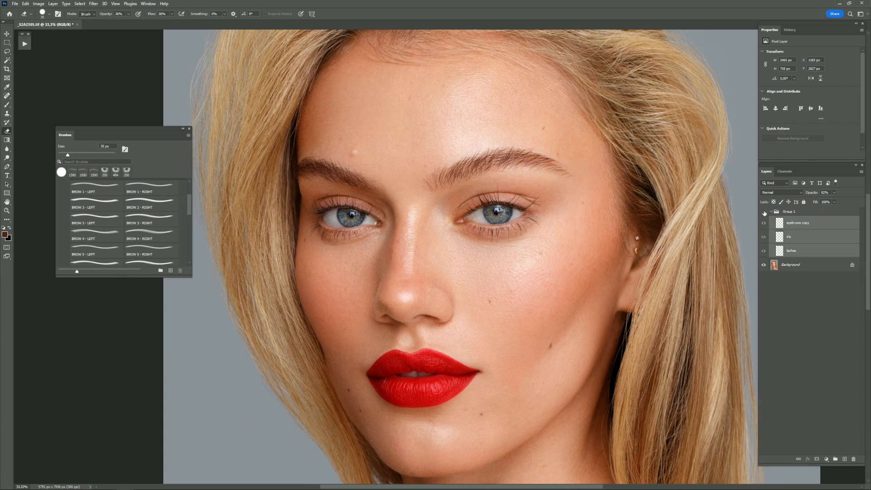
pyautogui.click(765, 212)
pyautogui.click(765, 212)
pyautogui.click(765, 212)
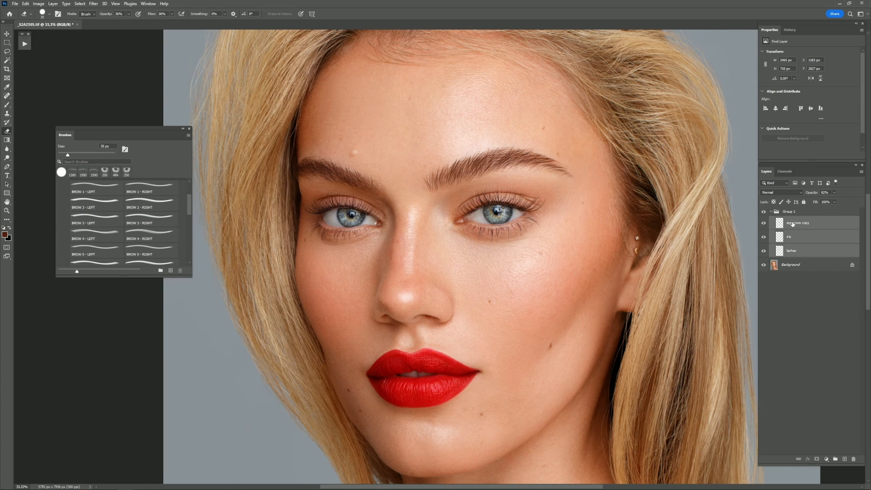
pyautogui.click(765, 212)
pyautogui.click(765, 212)
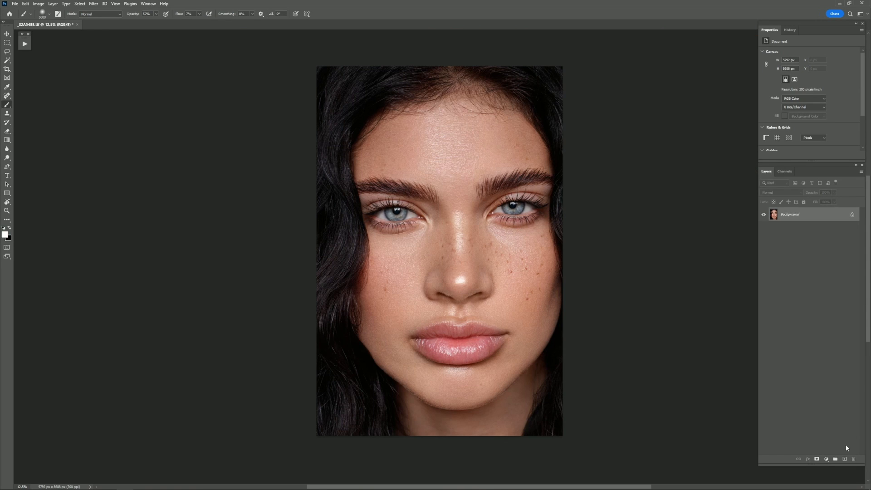
# - Add a new layer to the dark-haired portrait and set up a black Brush at 100% opacity and flow, with the brush presets open
pyautogui.click(846, 459)
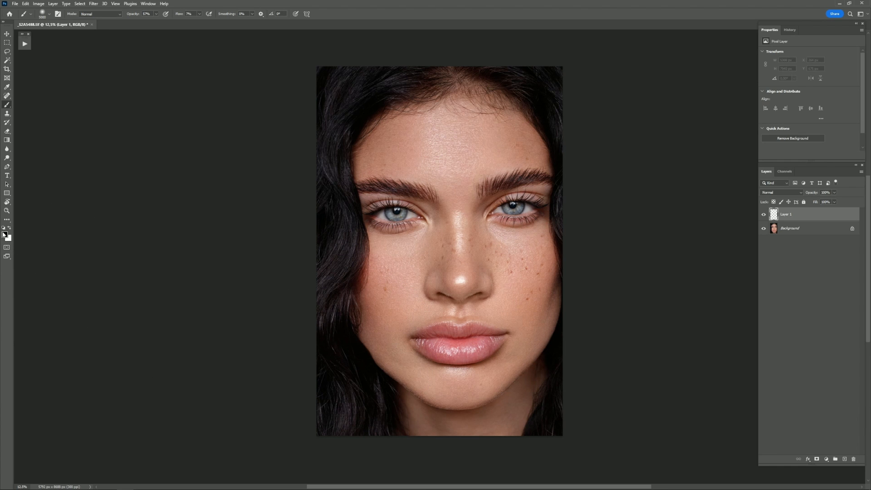
pyautogui.moveTo(127, 17); pyautogui.dragTo(212, 18)
pyautogui.click(58, 14)
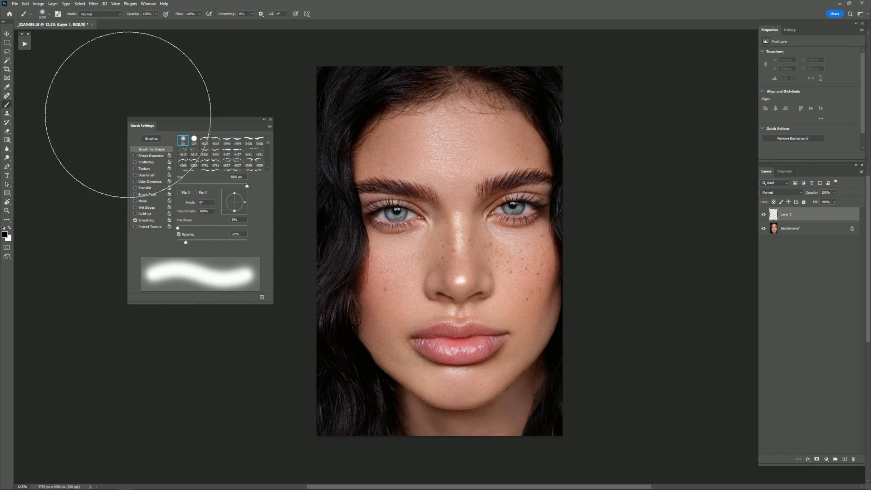
pyautogui.click(150, 139)
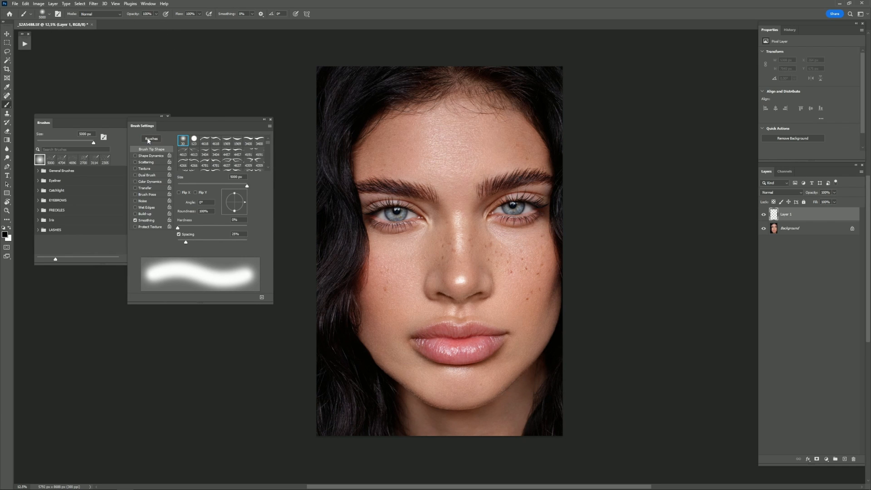
pyautogui.click(271, 121)
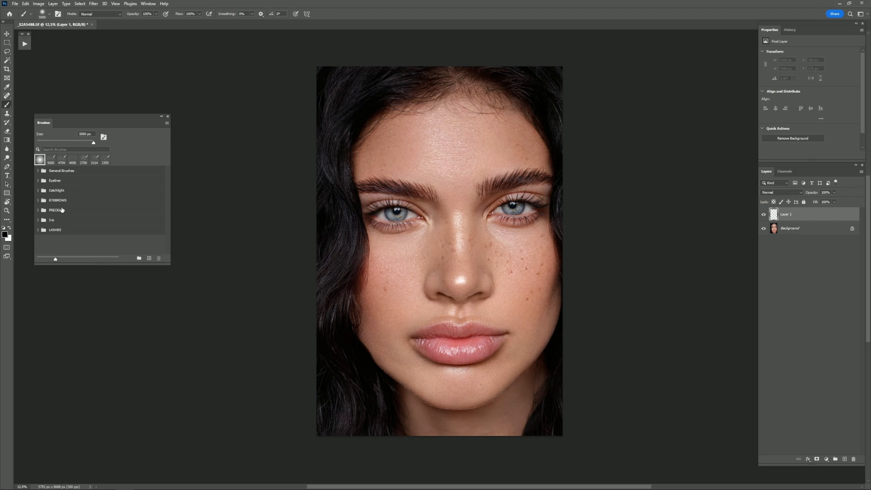
# - Stamp black freckles across the nose and cheeks with the FULL NOSE CHEEKS 2 brush
pyautogui.click(38, 209)
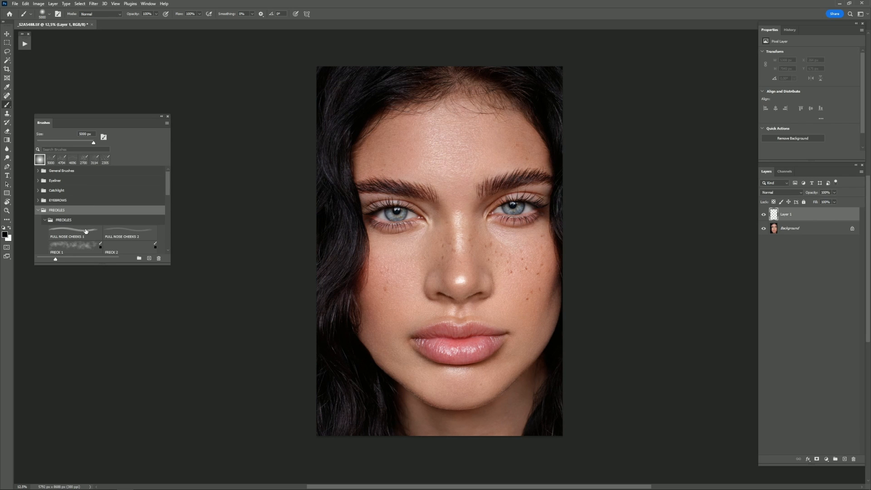
pyautogui.scroll(-3, 87, 232)
pyautogui.click(85, 200)
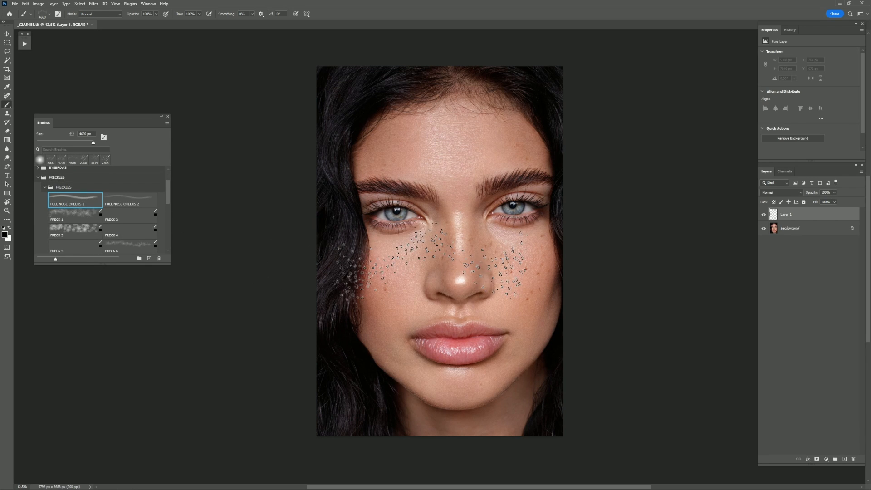
pyautogui.click(130, 200)
pyautogui.click(458, 252)
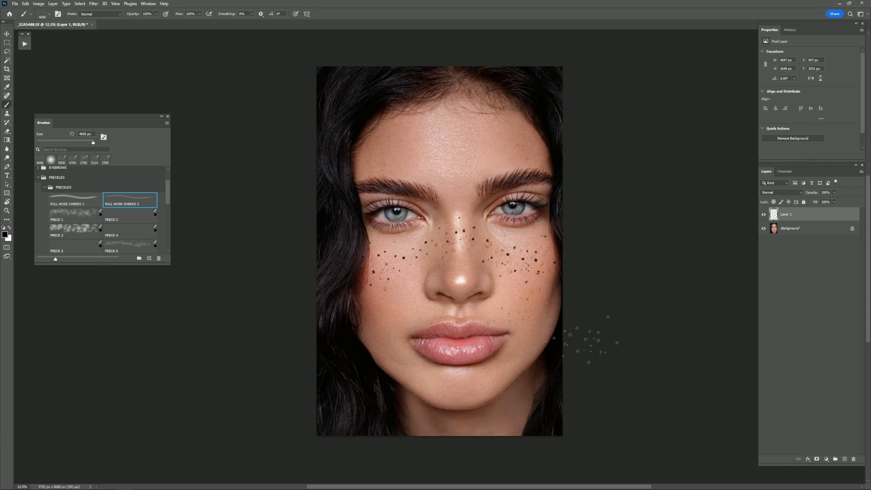
# - Blend the freckles into the skin by setting their layer to Soft Light and lowering its opacity
pyautogui.click(781, 193)
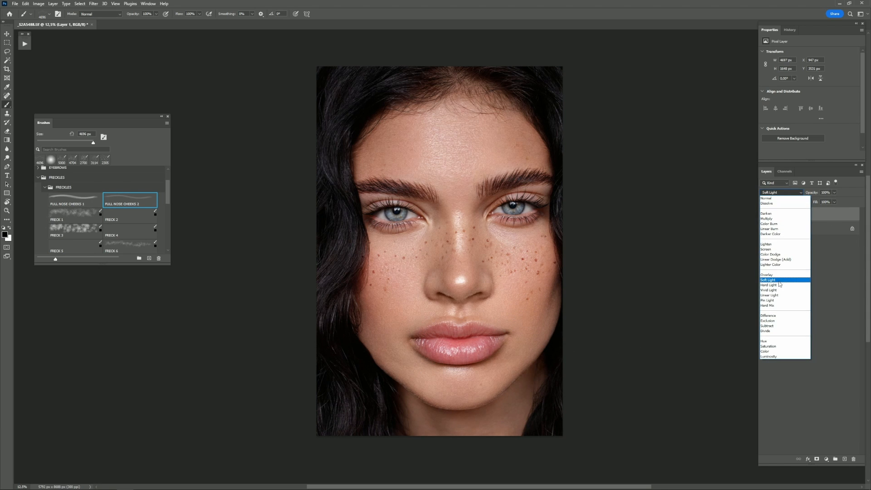
pyautogui.click(779, 281)
pyautogui.moveTo(815, 196); pyautogui.dragTo(809, 195)
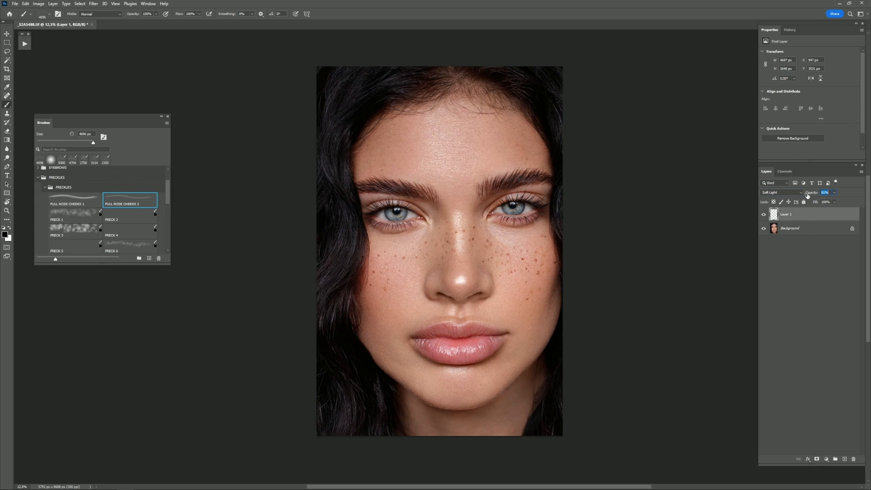
# - Add a second freckle layer above the first and set it to Soft Light
pyautogui.click(845, 459)
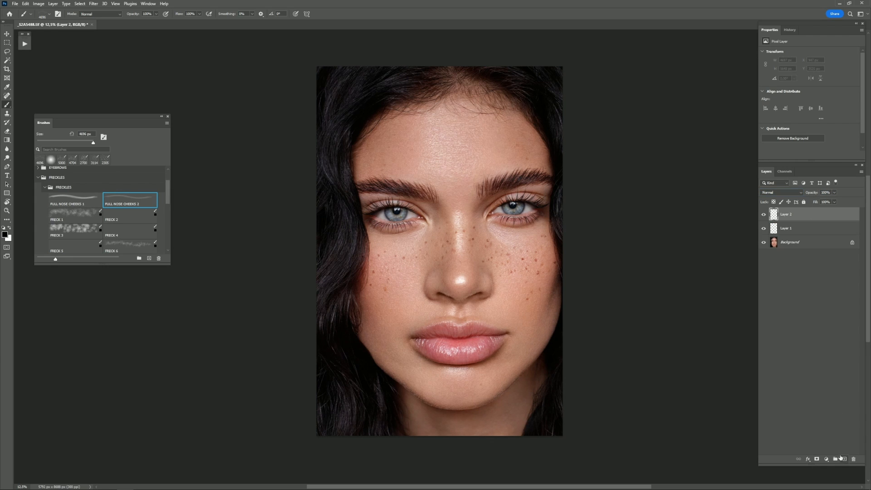
pyautogui.click(779, 192)
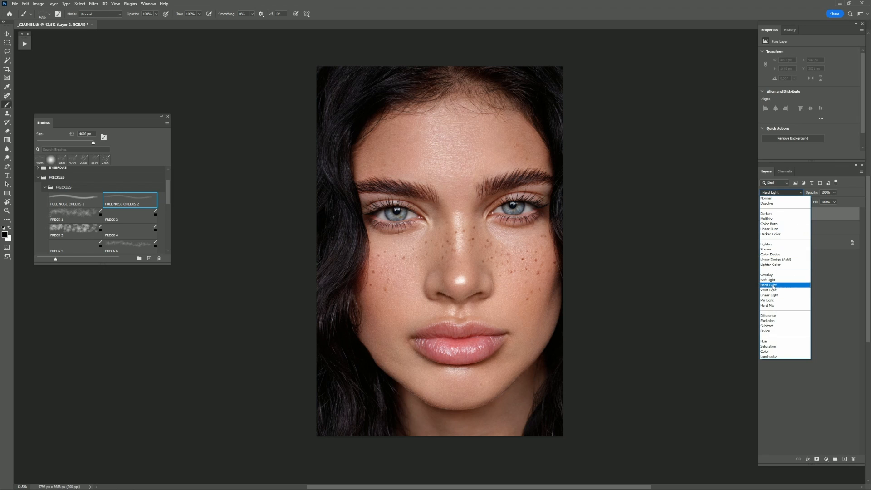
pyautogui.click(772, 282)
# - Stamp fine freckles over the forehead, nose, cheeks and chin with the FRECK 7 brush at 4704 px
pyautogui.scroll(-2, 140, 198)
pyautogui.click(83, 231)
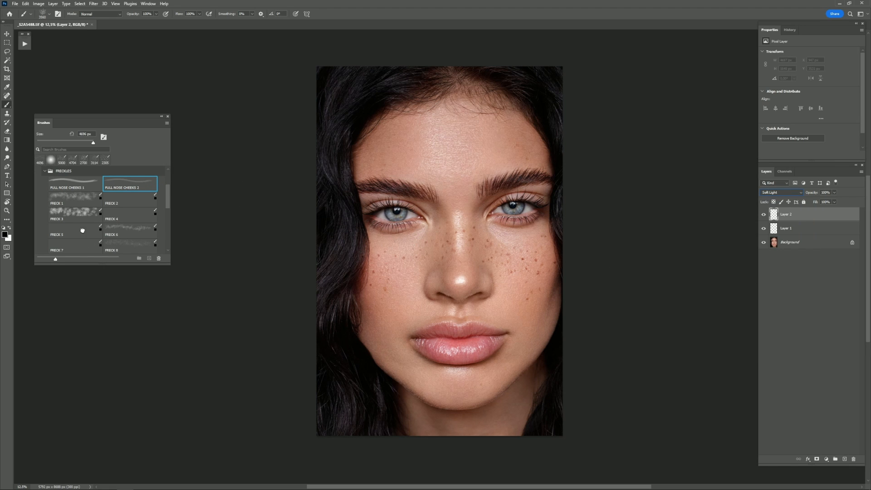
pyautogui.press(',')
pyautogui.press(',')
pyautogui.press(',')
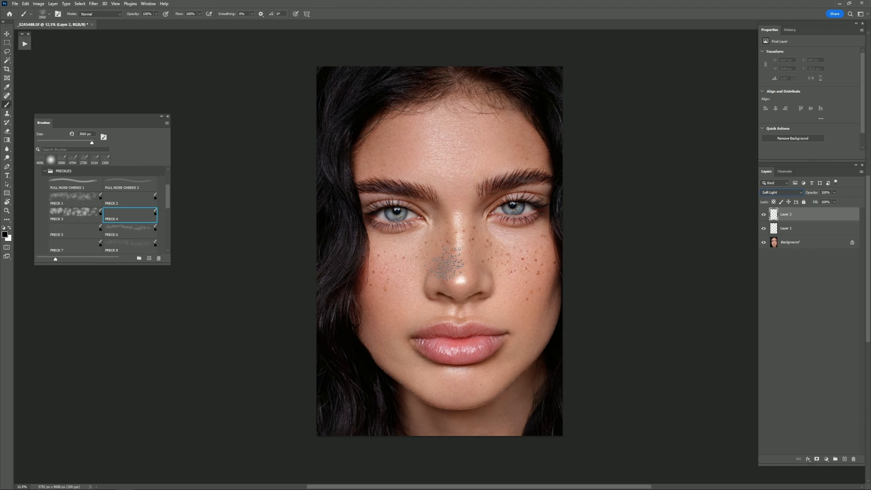
pyautogui.click(84, 245)
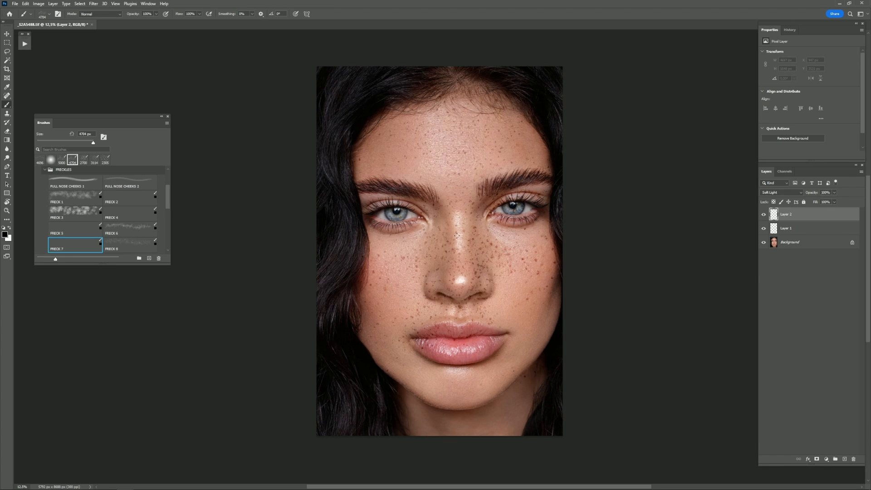
pyautogui.click(457, 236)
pyautogui.click(475, 386)
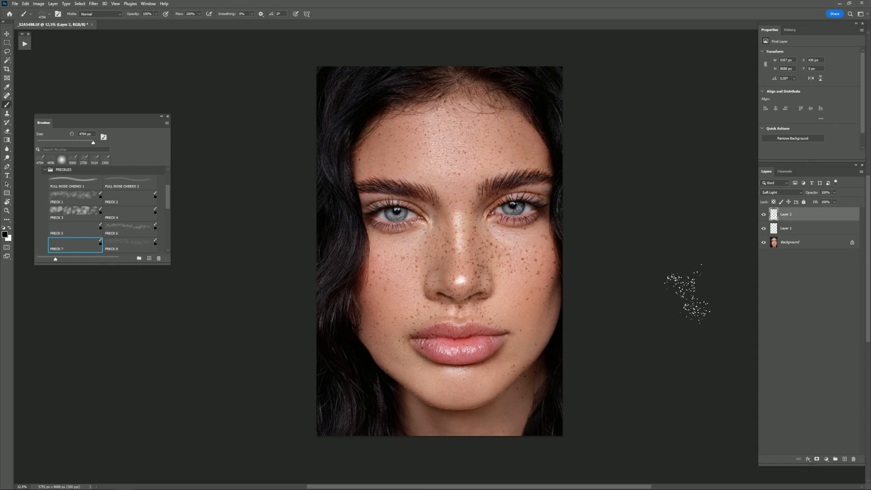
# - Stamp more freckles over the lower face with FRECK 7 at 4900 px, and lower the layer's opacity to 48%
pyautogui.press(']')
pyautogui.press(']')
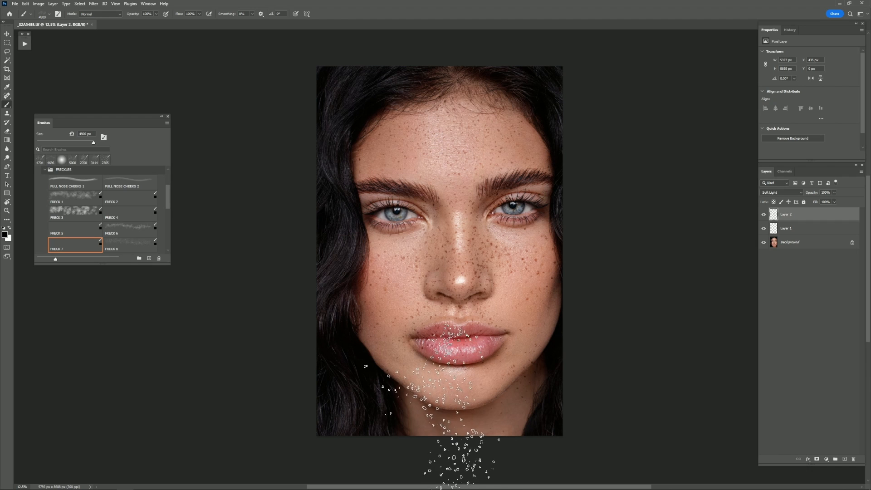
pyautogui.click(399, 423)
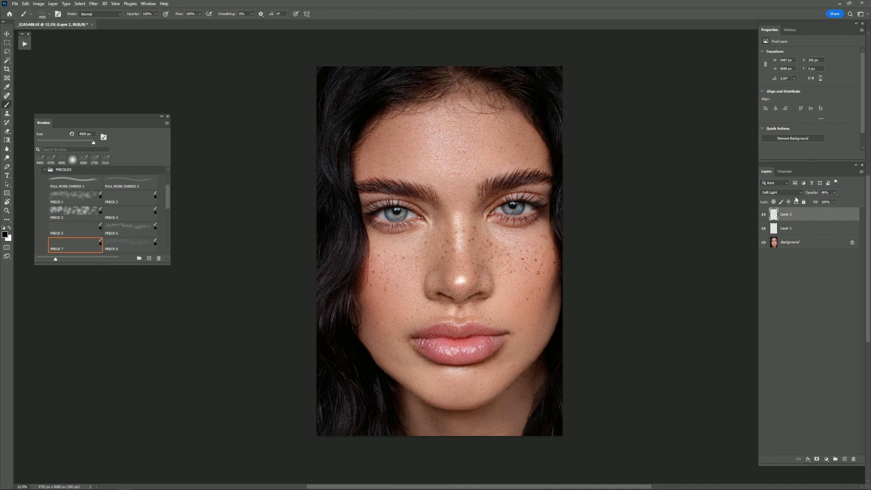
pyautogui.moveTo(808, 195); pyautogui.dragTo(811, 195)
# - Set up the Eraser with the soft round brush at 300 px for cleaning up the fine freckles
pyautogui.press('e')
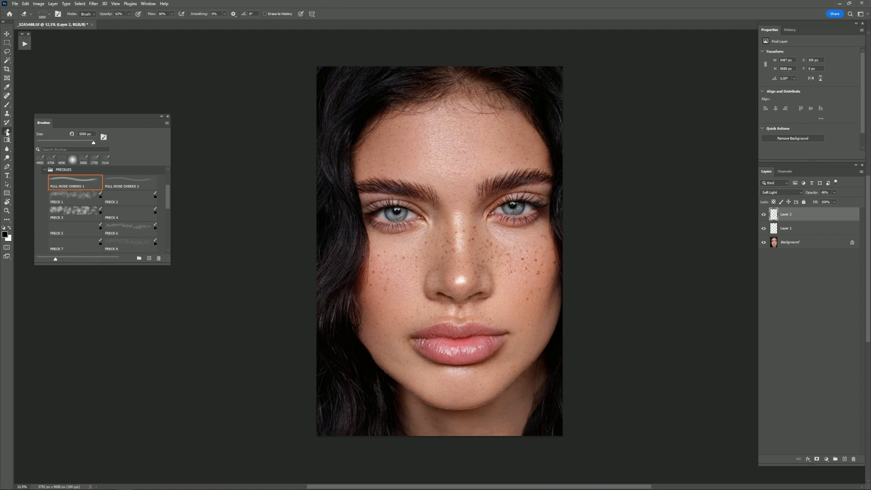
pyautogui.click(73, 161)
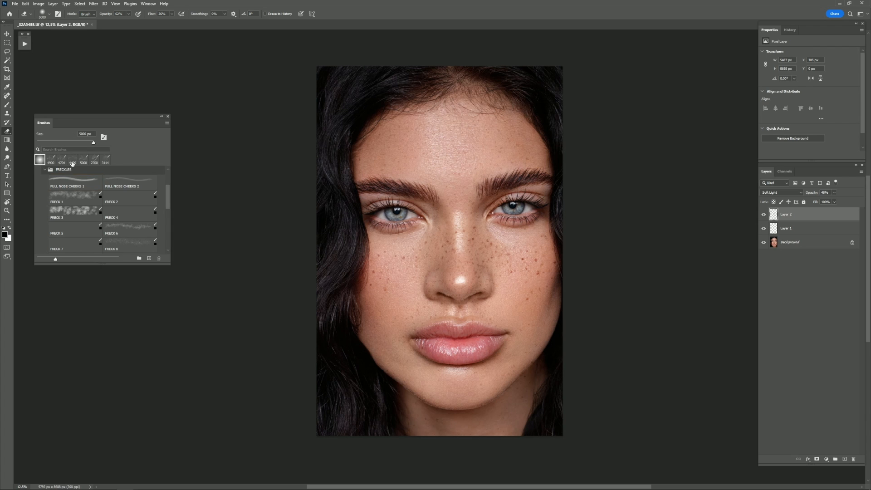
pyautogui.press('[')
pyautogui.press('[')
pyautogui.press('[')
pyautogui.press('[')
pyautogui.press('[')
pyautogui.press('[')
pyautogui.press('[')
pyautogui.press('[')
pyautogui.press('[')
pyautogui.press('[')
pyautogui.press('[')
pyautogui.press('[')
pyautogui.press('[')
pyautogui.press('[')
pyautogui.press('[')
pyautogui.press('[')
pyautogui.press('[')
pyautogui.press('[')
pyautogui.press('[')
pyautogui.press('[')
pyautogui.press('[')
pyautogui.press('[')
pyautogui.press('[')
pyautogui.press('[')
pyautogui.press('[')
pyautogui.press('[')
pyautogui.press('[')
pyautogui.press('[')
pyautogui.press('[')
pyautogui.press('[')
pyautogui.press('[')
# - Group the two freckle layers and make the group active
pyautogui.keyDown('shift'); pyautogui.click(799, 229); pyautogui.keyUp('shift')
pyautogui.hotkey('ctrl', 'g')
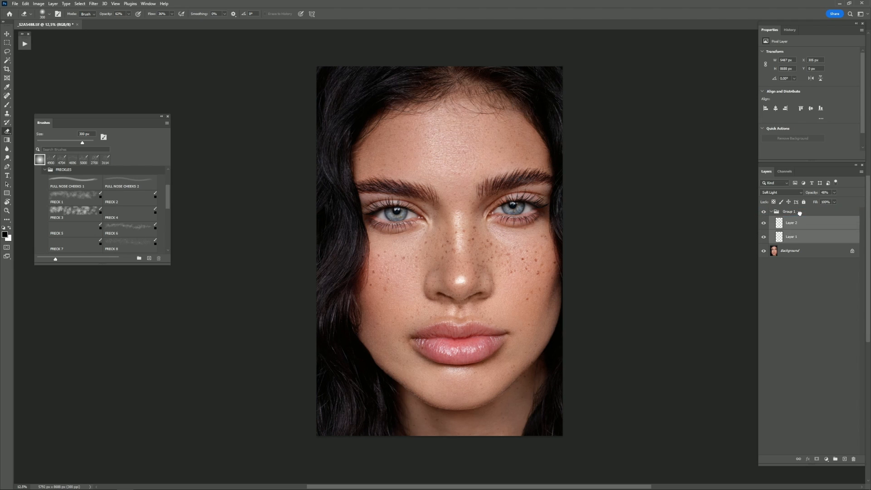
pyautogui.click(798, 212)
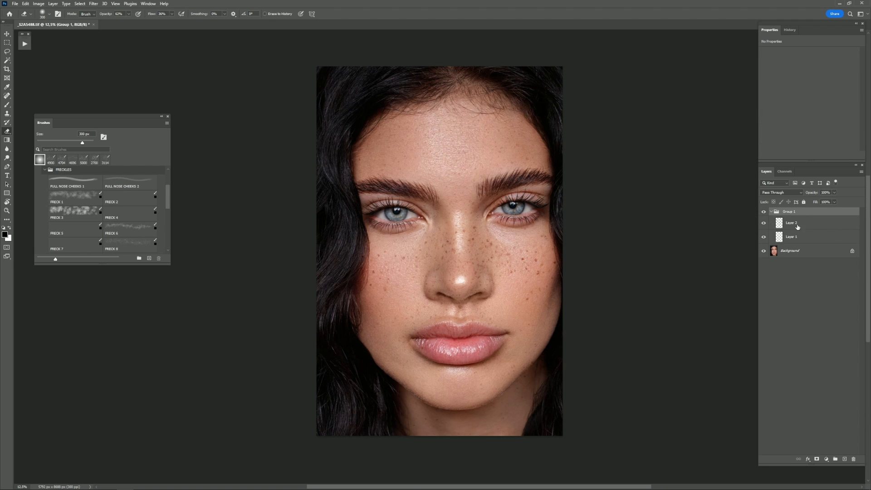
# - Add a layer mask to the freckle group and set up a soft round black brush with reduced opacity and flow
pyautogui.click(818, 460)
pyautogui.click(6, 106)
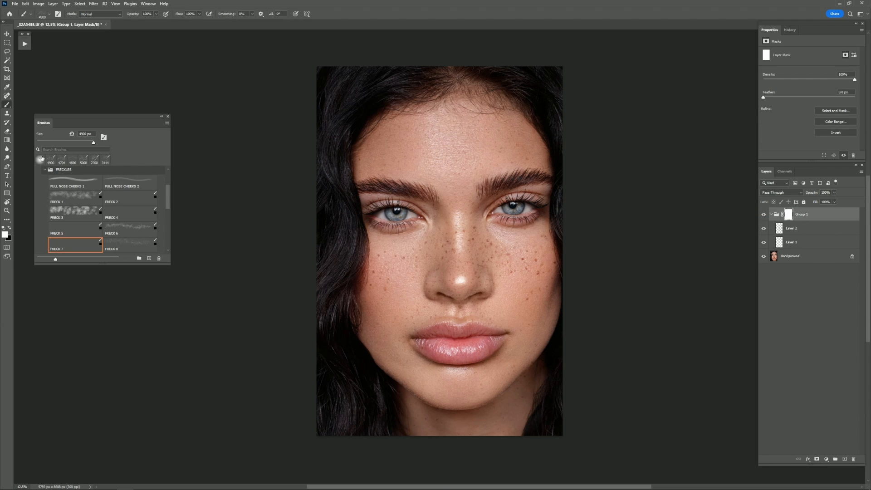
pyautogui.click(9, 227)
pyautogui.press('[')
pyautogui.press('[')
pyautogui.press('[')
pyautogui.press('[')
pyautogui.press('[')
pyautogui.press('[')
pyautogui.press('[')
pyautogui.press('[')
pyautogui.press('[')
pyautogui.press('[')
pyautogui.press('[')
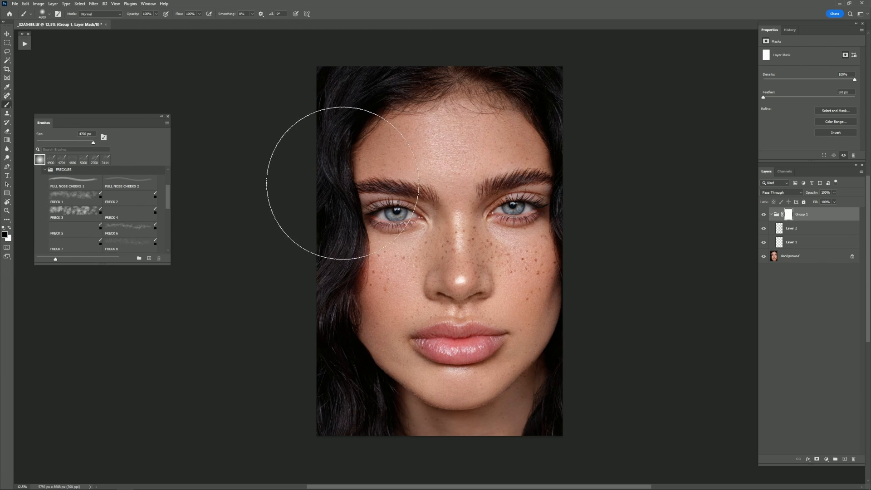
pyautogui.moveTo(181, 15); pyautogui.dragTo(168, 36)
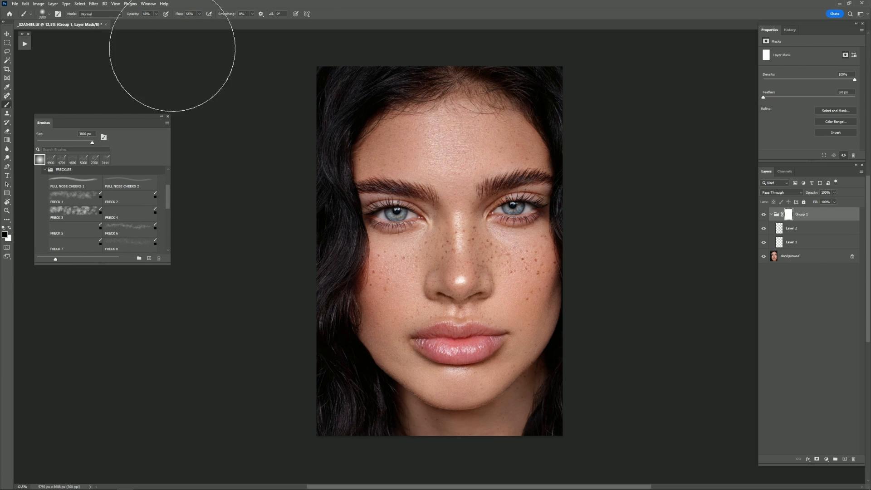
# - Paint on the group's mask with the soft brush, going from 3800 px down to 700 px and up to 900 px, to fade excess freckles
pyautogui.moveTo(169, 387); pyautogui.dragTo(170, 381)
pyautogui.press('[')
pyautogui.press('[')
pyautogui.press('[')
pyautogui.press('[')
pyautogui.press('[')
pyautogui.press('[')
pyautogui.press('[')
pyautogui.press('[')
pyautogui.press('[')
pyautogui.press('[')
pyautogui.press('[')
pyautogui.press('[')
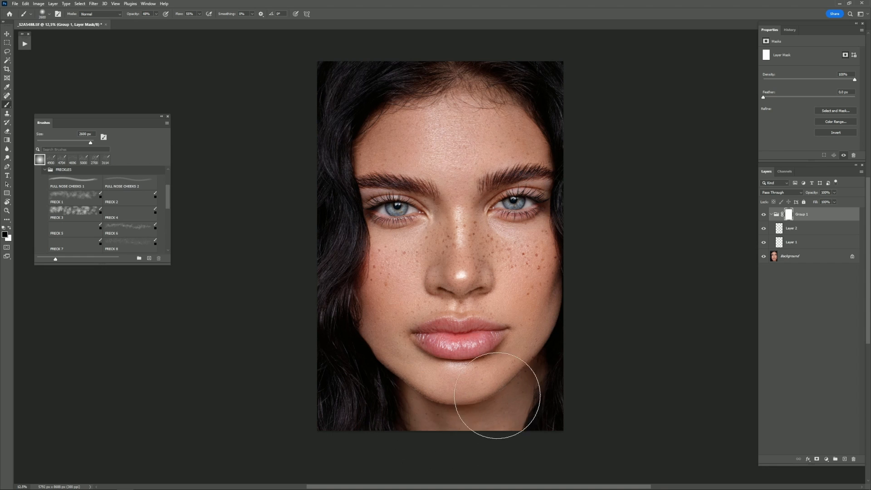
pyautogui.press('[')
pyautogui.press('[')
pyautogui.press('[')
pyautogui.press('[')
pyautogui.press('[')
pyautogui.press('[')
pyautogui.press('[')
pyautogui.press('[')
pyautogui.press('[')
pyautogui.press('[')
pyautogui.press('[')
pyautogui.press('[')
pyautogui.press('[')
pyautogui.press('[')
pyautogui.press('[')
pyautogui.press('[')
pyautogui.press('[')
pyautogui.press('[')
pyautogui.press('[')
pyautogui.press('[')
pyautogui.press('[')
pyautogui.press('[')
pyautogui.press('[')
pyautogui.press('[')
pyautogui.press('[')
pyautogui.press(']')
pyautogui.press(']')
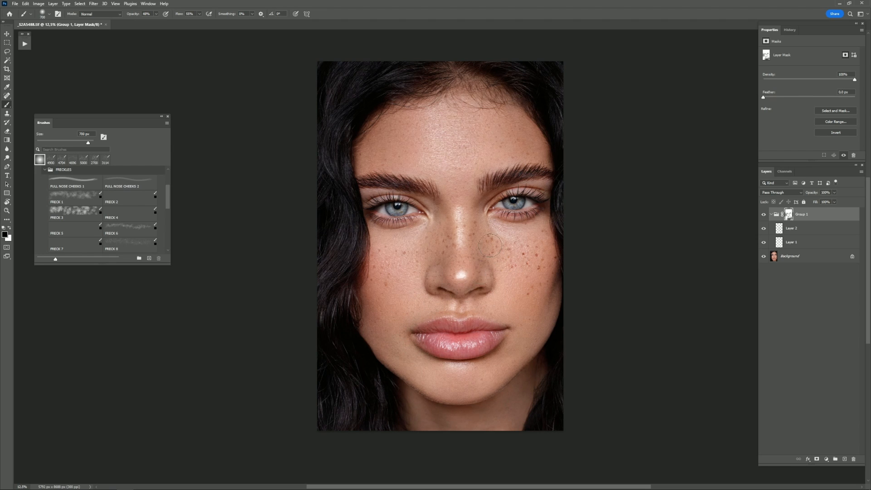
pyautogui.press(']')
pyautogui.press(']')
pyautogui.hotkey('ctrl', '-')
pyautogui.hotkey('ctrl', '+')
pyautogui.hotkey('ctrl', '+')
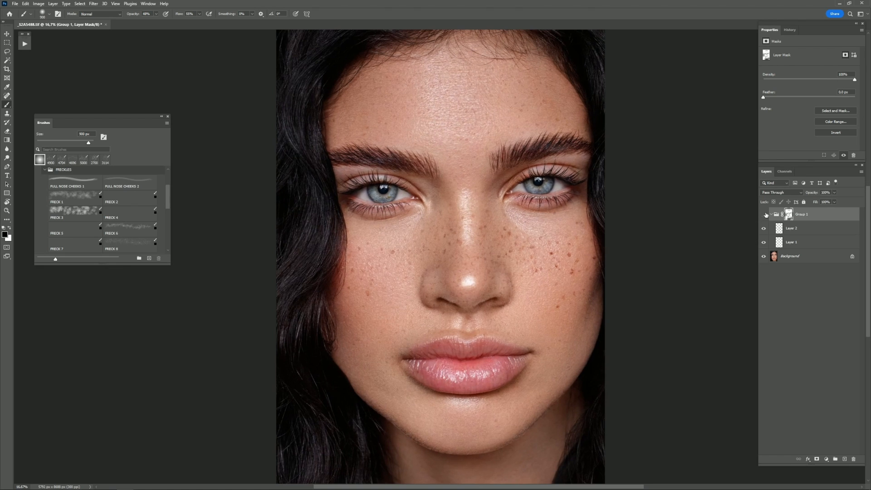
pyautogui.hotkey('ctrl', '-')
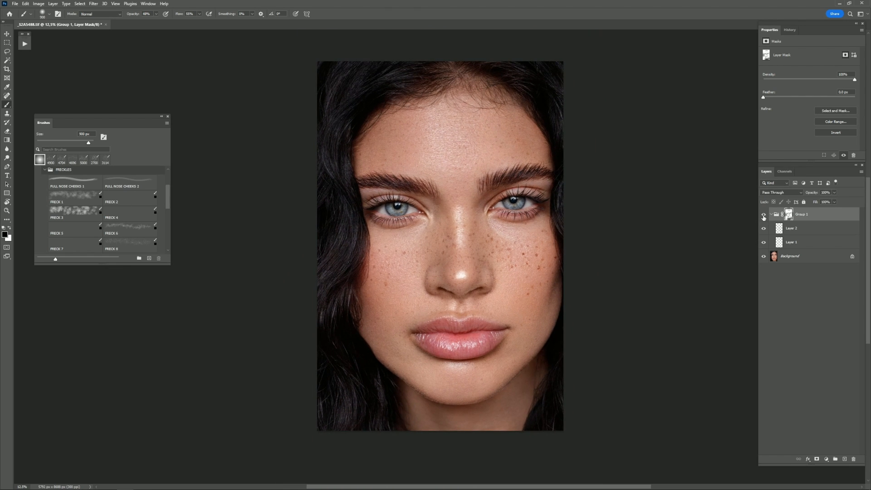
# - Fine-tune the opacity of the upper freckle layer inside the group
pyautogui.click(806, 229)
pyautogui.click(812, 193)
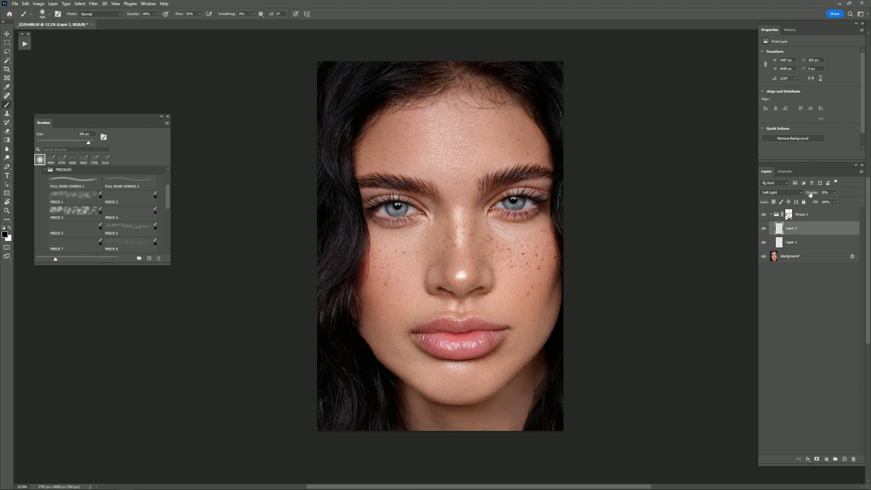
pyautogui.moveTo(811, 194); pyautogui.dragTo(812, 194)
# - Add a new layer above the freckle layers and try stamping freckles on the forehead with the FRECK 6 brush
pyautogui.click(845, 459)
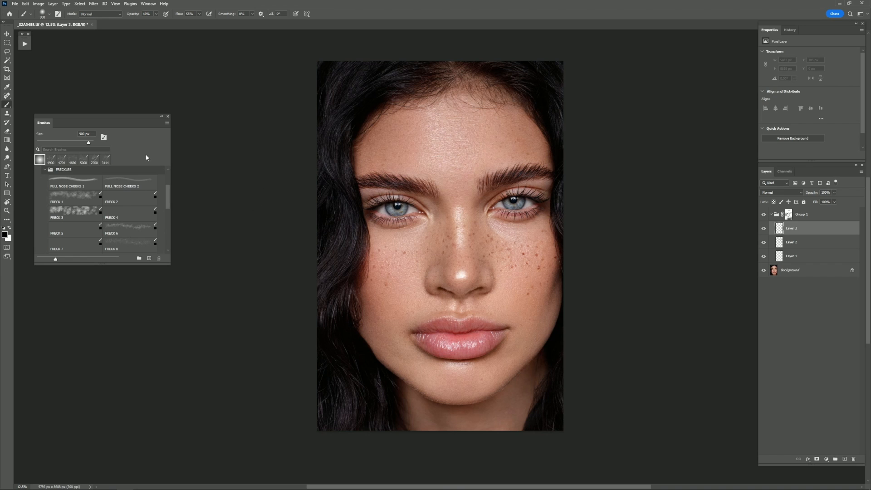
pyautogui.click(129, 229)
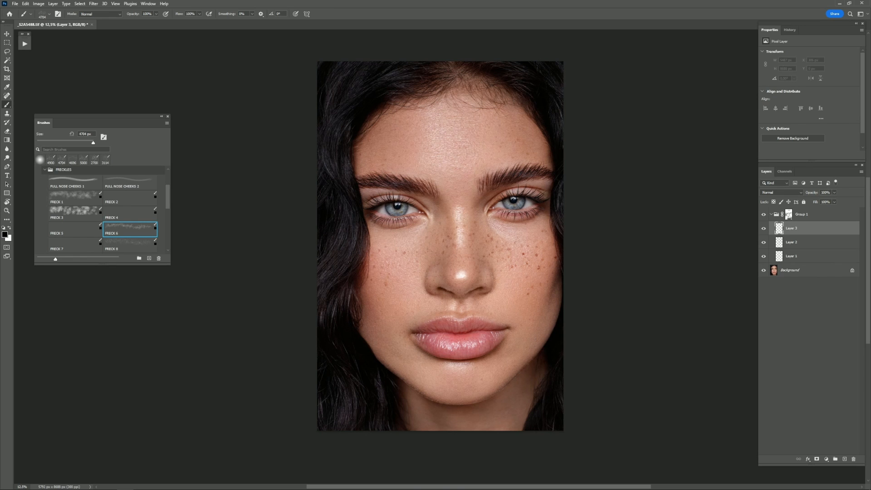
pyautogui.moveTo(421, 255)
pyautogui.mouseDown()
pyautogui.moveTo(437, 159)
pyautogui.moveTo(465, 157)
pyautogui.mouseUp()
pyautogui.hotkey('ctrl', 'z')
pyautogui.moveTo(411, 155); pyautogui.dragTo(463, 152)
pyautogui.hotkey('ctrl', 'z')
# - Stamp freckles over the forehead and nose with the FRECK 8 brush at 5000 px
pyautogui.scroll(-1, 128, 253)
pyautogui.click(125, 220)
pyautogui.moveTo(411, 163); pyautogui.dragTo(465, 136)
pyautogui.hotkey('ctrl', 'z')
pyautogui.moveTo(89, 143); pyautogui.dragTo(96, 142)
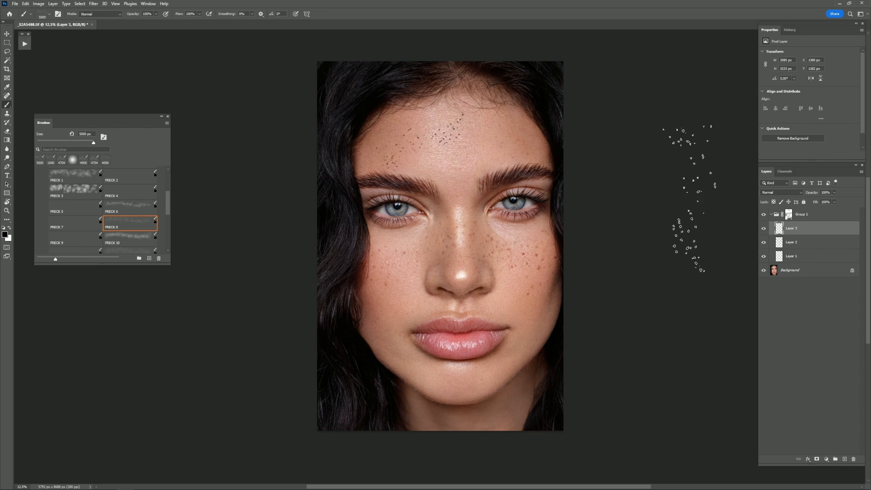
pyautogui.click(422, 150)
pyautogui.click(485, 161)
pyautogui.click(436, 195)
# - Change the new freckle layer's blend mode and adjust its opacity so the freckles blend into the skin
pyautogui.click(781, 192)
pyautogui.click(781, 273)
pyautogui.moveTo(811, 192); pyautogui.dragTo(808, 196)
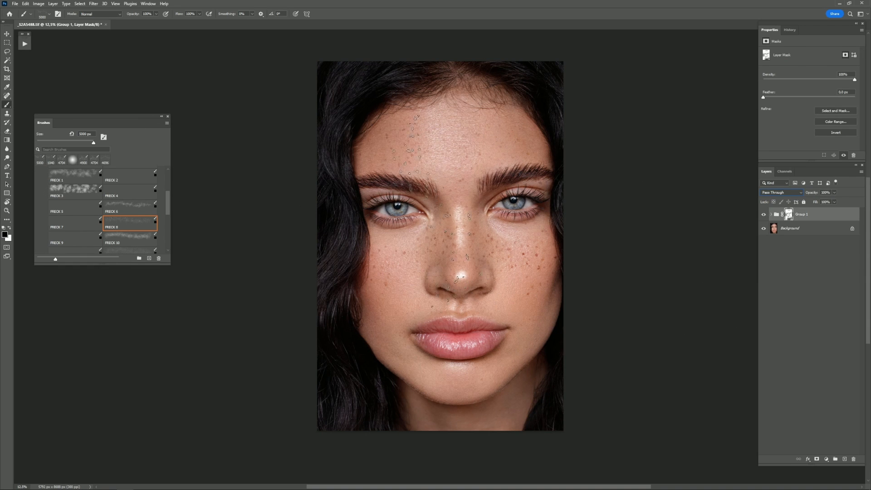
# - Set up the soft round black brush at 34% opacity and lower flow for refining the freckle group's mask
pyautogui.hotkey('ctrl', 'd')
pyautogui.click(73, 160)
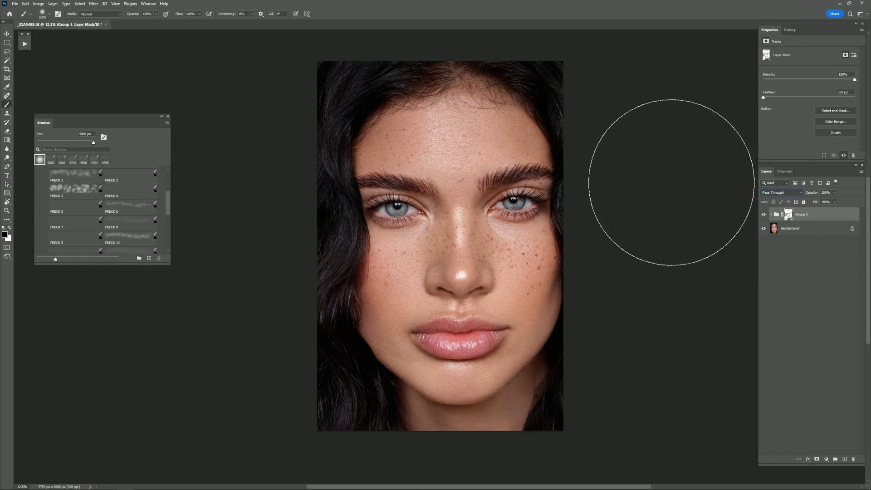
pyautogui.click(765, 215)
pyautogui.moveTo(136, 14); pyautogui.dragTo(106, 19)
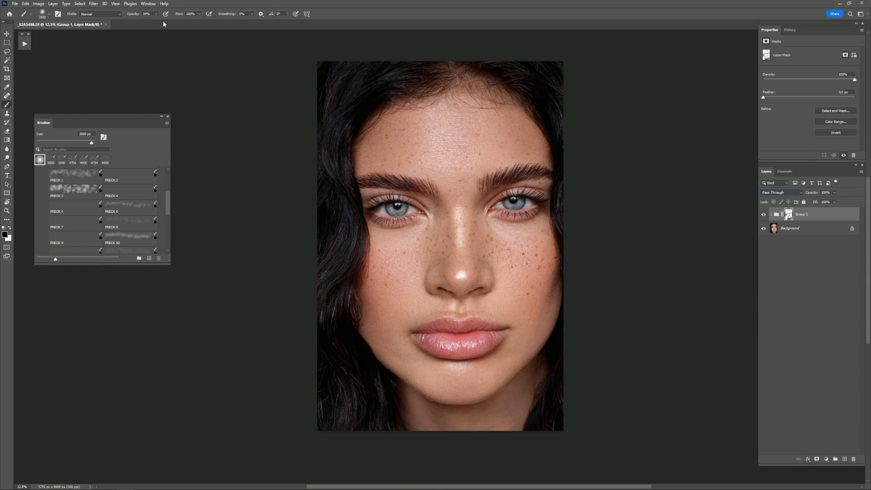
pyautogui.moveTo(182, 14); pyautogui.dragTo(147, 28)
# - Soften the added freckles on the group's mask with the soft round brush at 1500 px and smaller, and check the group's visibility
pyautogui.press('[')
pyautogui.press('[')
pyautogui.press('[')
pyautogui.press('[')
pyautogui.press('[')
pyautogui.press('[')
pyautogui.press('[')
pyautogui.press('[')
pyautogui.press('[')
pyautogui.press('[')
pyautogui.press('[')
pyautogui.press('[')
pyautogui.press('[')
pyautogui.press('[')
pyautogui.press('[')
pyautogui.press('[')
pyautogui.press('[')
pyautogui.press('[')
pyautogui.press('[')
pyautogui.press('[')
pyautogui.press('[')
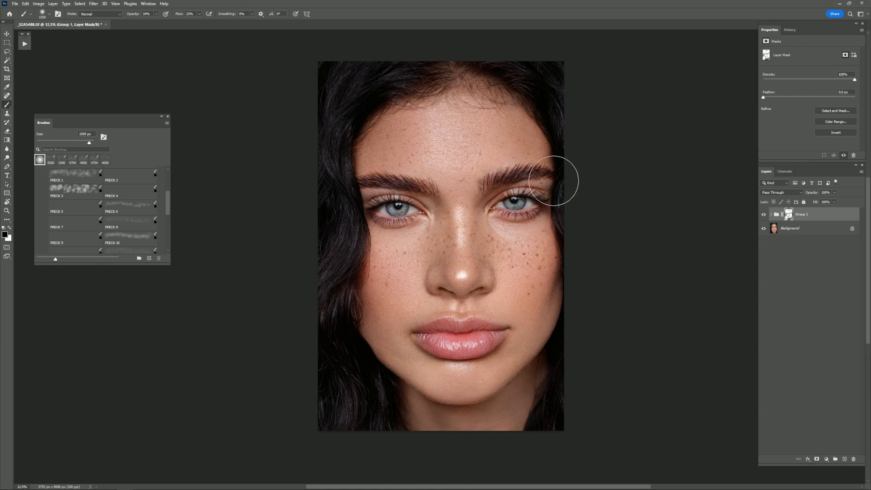
pyautogui.press('[')
pyautogui.press('[')
pyautogui.press('[')
pyautogui.press('[')
pyautogui.press('[')
pyautogui.press('[')
pyautogui.press(']')
pyautogui.press(']')
pyautogui.click(764, 216)
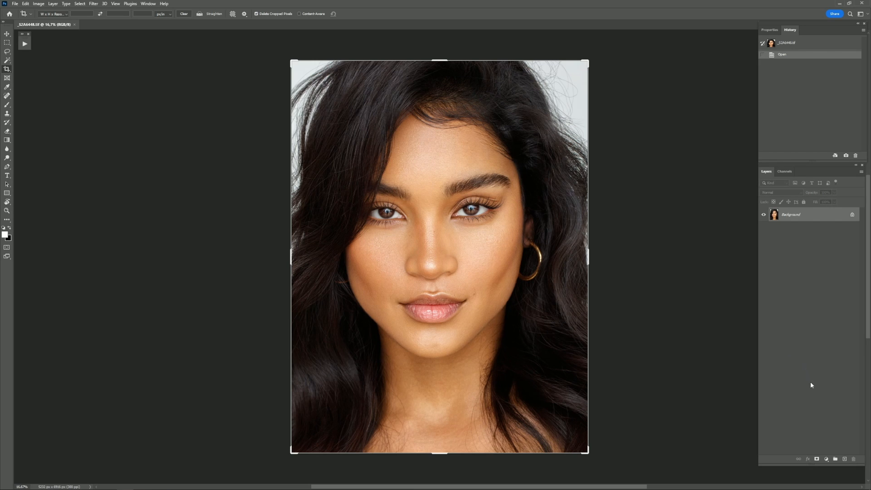
# - Add an empty layer to the third portrait and set up the Brush tool with white as the foreground colour for the eyes
pyautogui.click(845, 460)
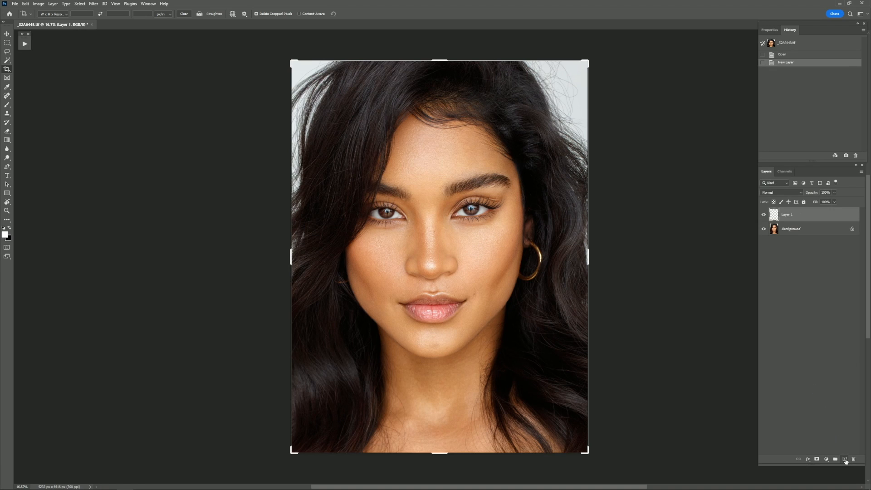
pyautogui.click(8, 105)
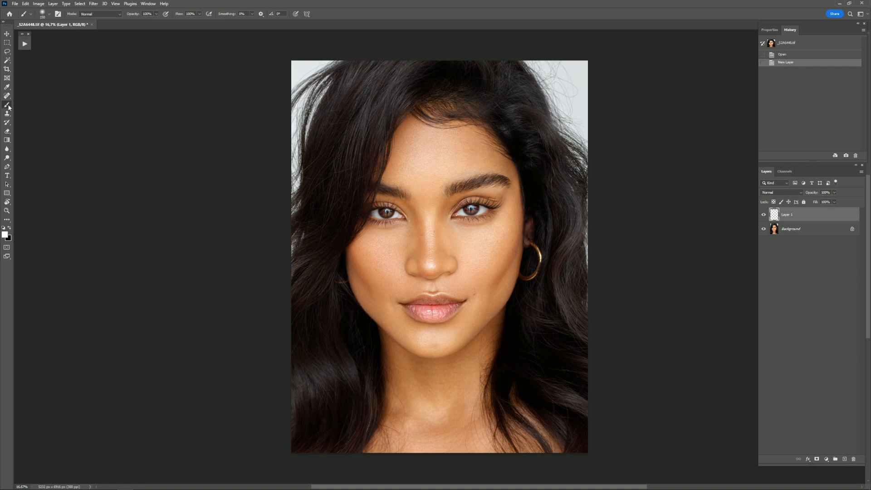
pyautogui.click(147, 14)
pyautogui.click(5, 227)
pyautogui.click(9, 228)
pyautogui.scroll(3, 415, 180)
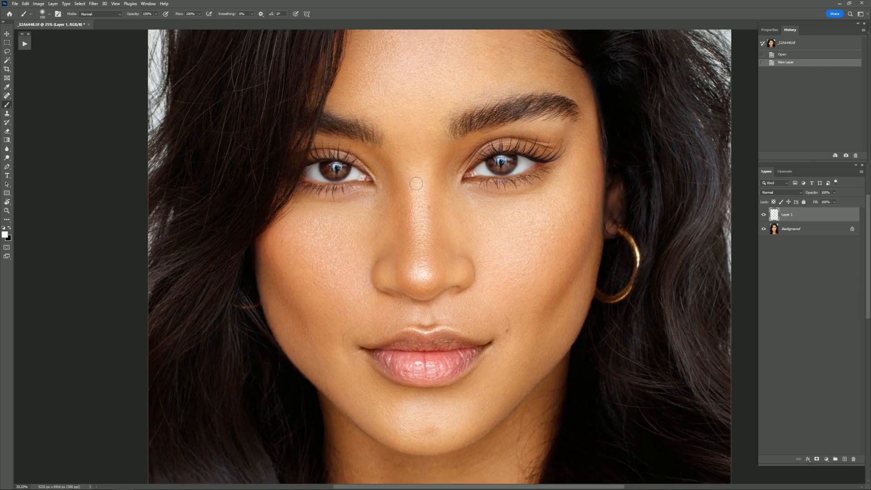
pyautogui.scroll(2, 414, 181)
pyautogui.scroll(3, 485, 239)
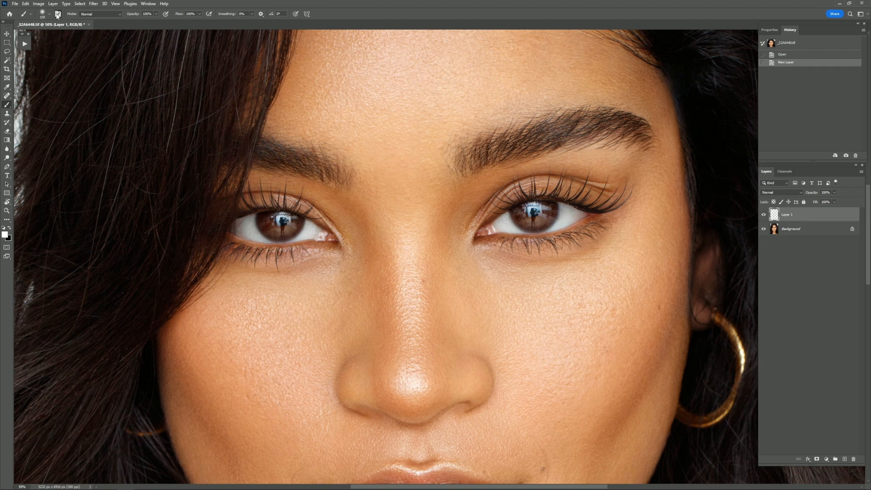
# - Bring up the brush presets without the brush settings and expand the Catchlight brush set
pyautogui.click(58, 14)
pyautogui.click(150, 139)
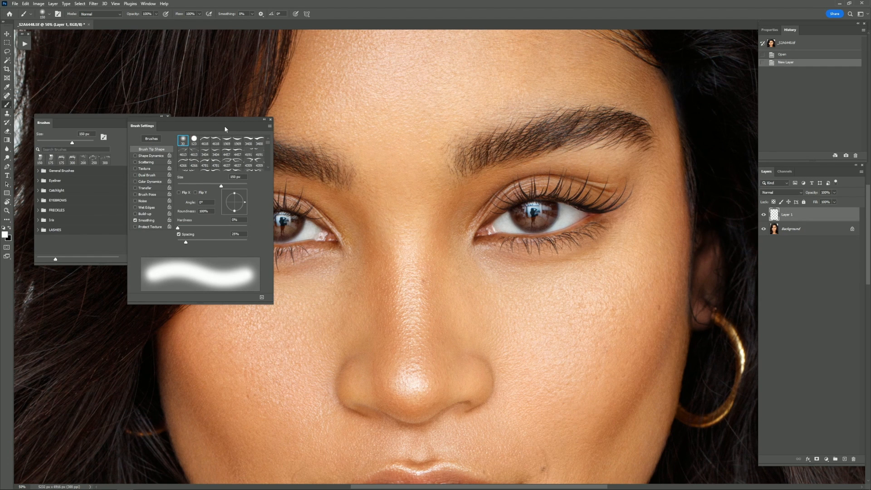
pyautogui.click(271, 120)
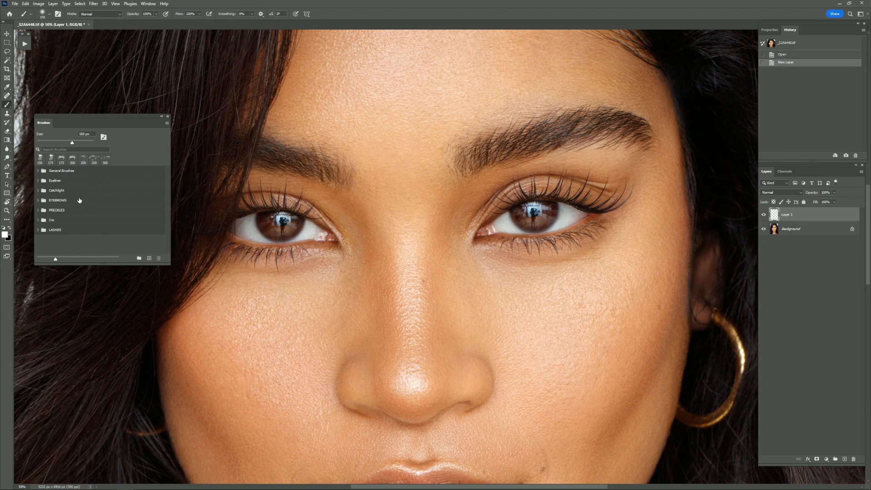
pyautogui.click(55, 191)
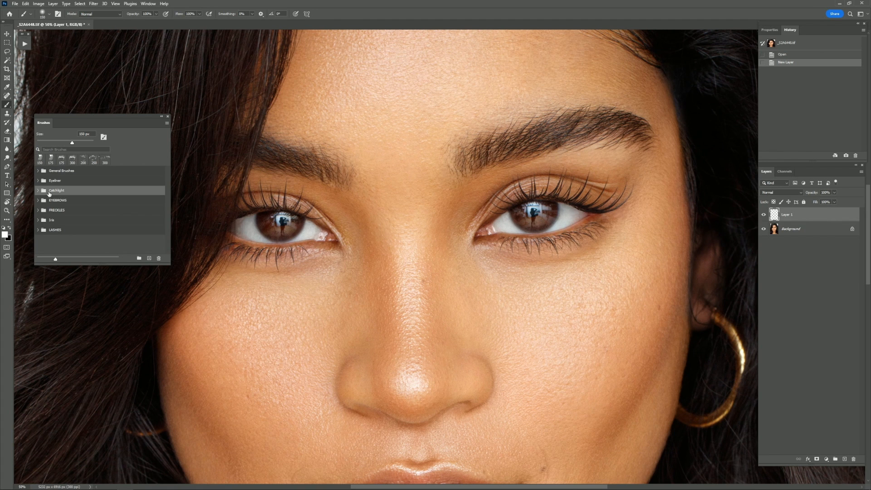
pyautogui.click(38, 190)
pyautogui.scroll(-1, 60, 204)
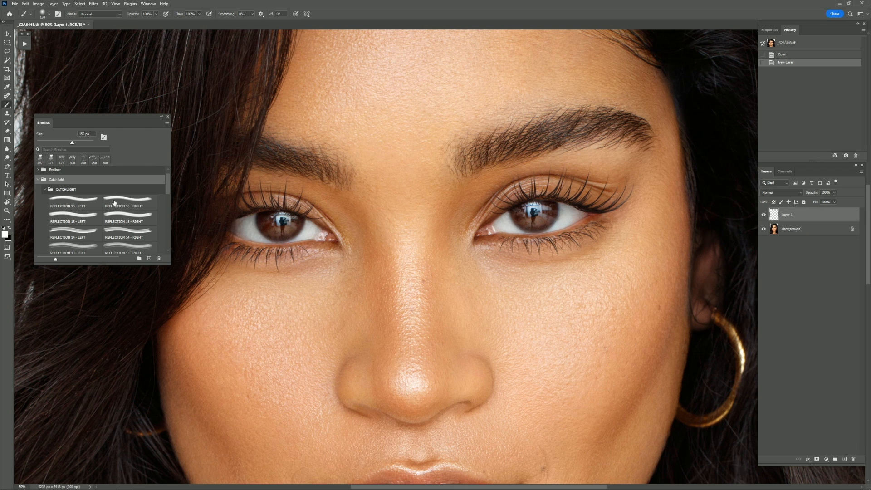
# - Try the REFLECTION 16 - RIGHT catchlight brush for the eyes, reduced to 200 px
pyautogui.click(115, 203)
pyautogui.moveTo(89, 144); pyautogui.dragTo(86, 143)
pyautogui.press('[')
pyautogui.press('[')
pyautogui.press('[')
pyautogui.press('[')
pyautogui.press('[')
pyautogui.press('[')
pyautogui.press('[')
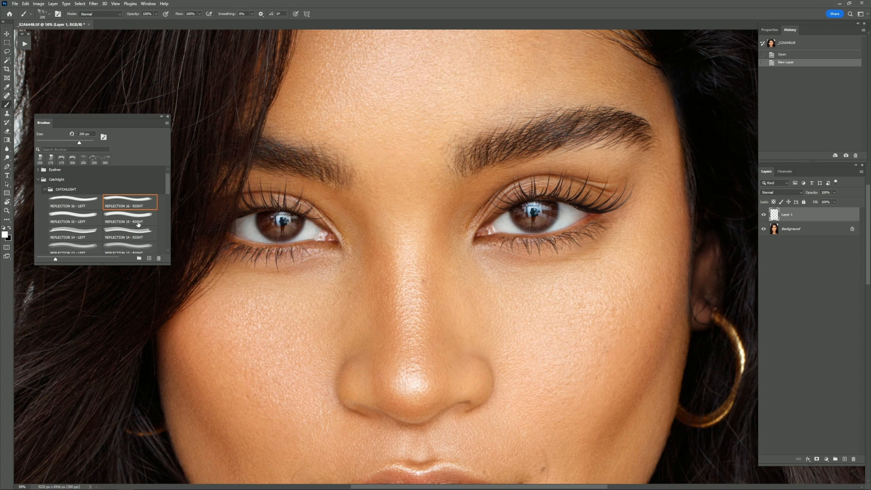
# - Try the REFLECTION 15 - RIGHT and REFLECTION 14 - RIGHT catchlight brushes over the eyes, reducing the latter's size
pyautogui.click(138, 223)
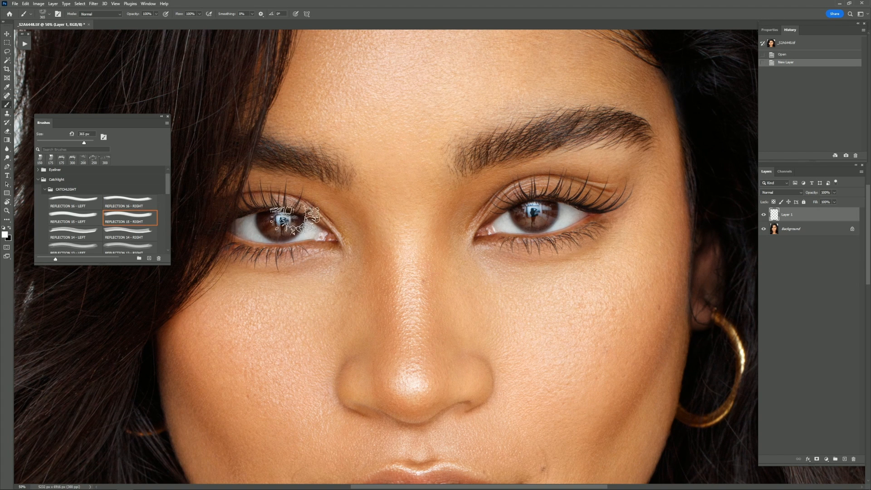
pyautogui.click(130, 232)
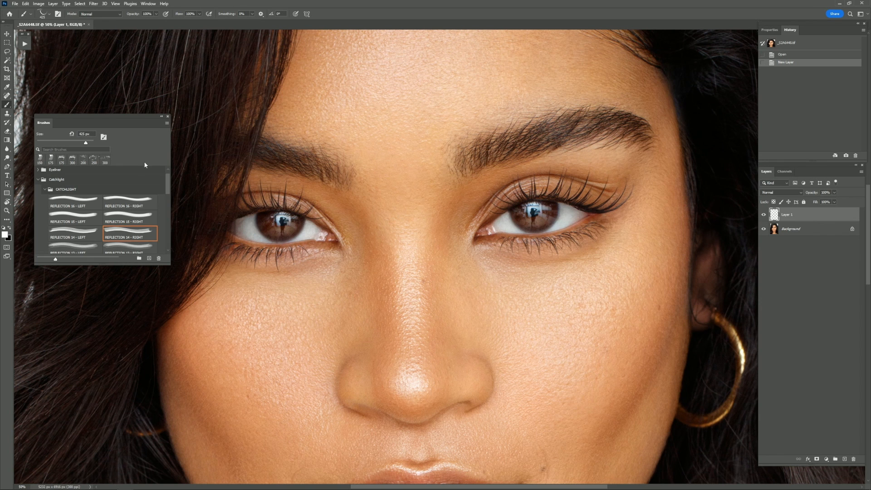
pyautogui.press('[')
pyautogui.press('[')
pyautogui.press('[')
pyautogui.press('[')
pyautogui.press('[')
# - Try the REFLECTION 11 - RIGHT catchlight brush over the eyes, greatly reducing its size to match the iris
pyautogui.scroll(-3, 132, 230)
pyautogui.click(132, 230)
pyautogui.click(89, 142)
pyautogui.press('[')
pyautogui.press('[')
pyautogui.press('[')
pyautogui.press('[')
pyautogui.press('[')
pyautogui.press('[')
pyautogui.press('[')
pyautogui.press('[')
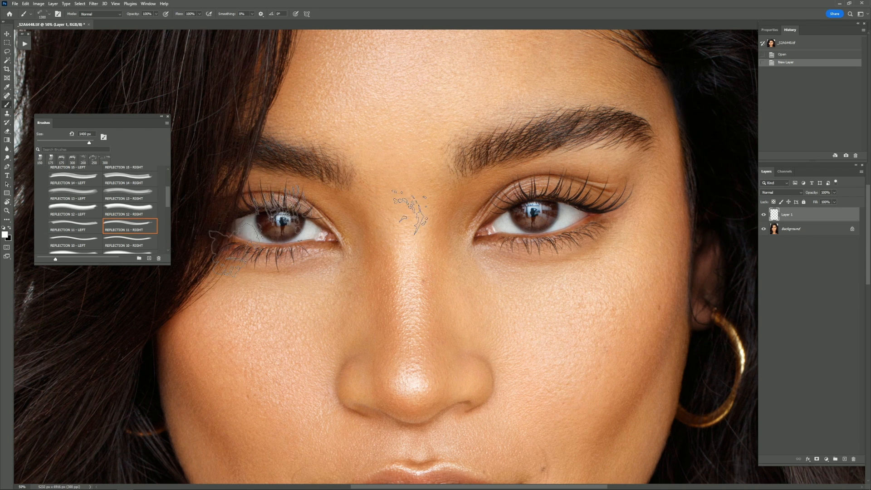
pyautogui.press('[')
pyautogui.press('[')
pyautogui.press('[')
pyautogui.press('[')
pyautogui.press('[')
pyautogui.press('[')
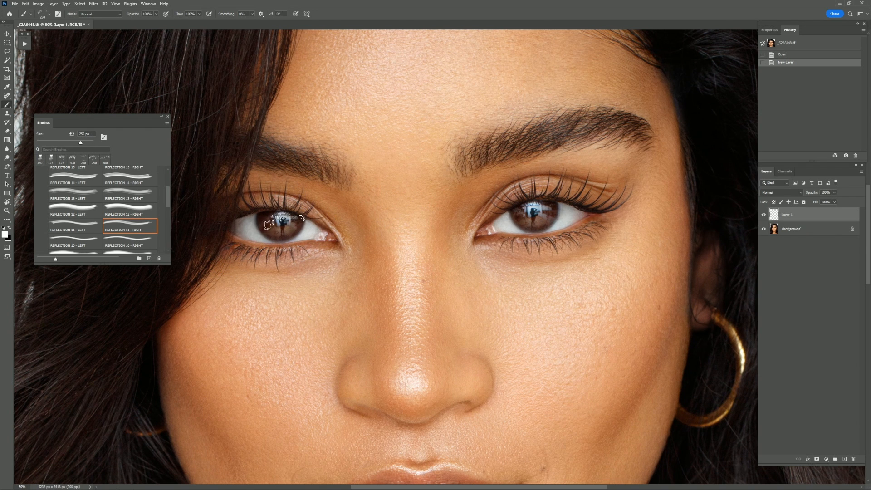
# - Try the REFLECTION 8 - RIGHT, REFLECTION 7 - RIGHT and REFLECTION 5 - RIGHT catchlight brushes, reducing their sizes for the eyes
pyautogui.scroll(-4, 117, 200)
pyautogui.click(129, 217)
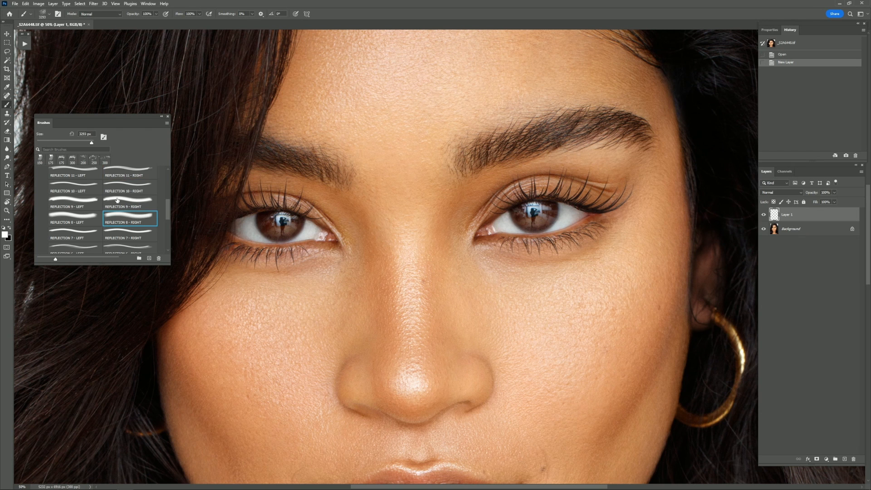
pyautogui.moveTo(87, 141); pyautogui.dragTo(86, 142)
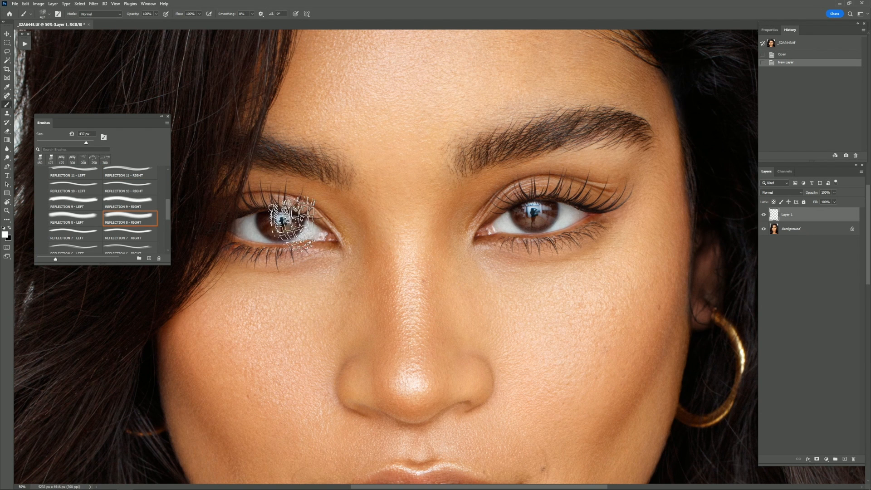
pyautogui.click(123, 233)
pyautogui.moveTo(92, 142); pyautogui.dragTo(88, 143)
pyautogui.scroll(-1, 141, 236)
pyautogui.scroll(-1, 141, 237)
pyautogui.click(140, 235)
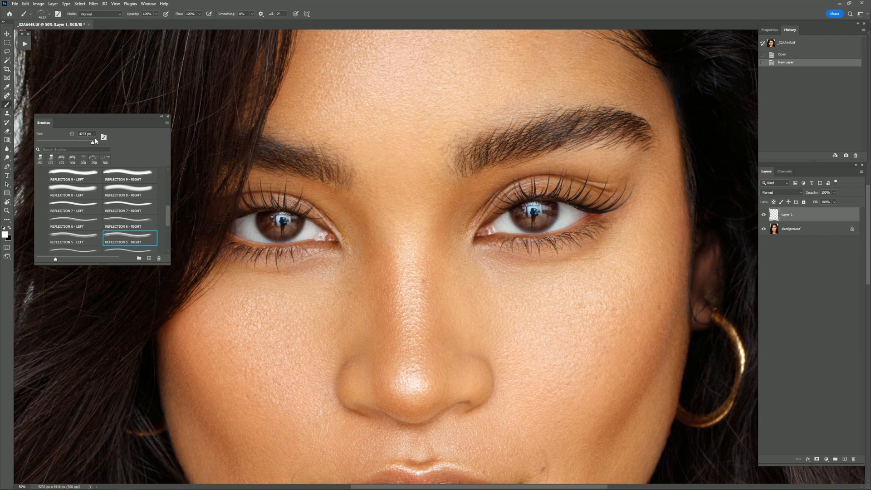
# - Stamp a white catchlight on each iris with the REFLECTION 1 - RIGHT brush, reduced to fit inside the iris
pyautogui.scroll(-4, 137, 229)
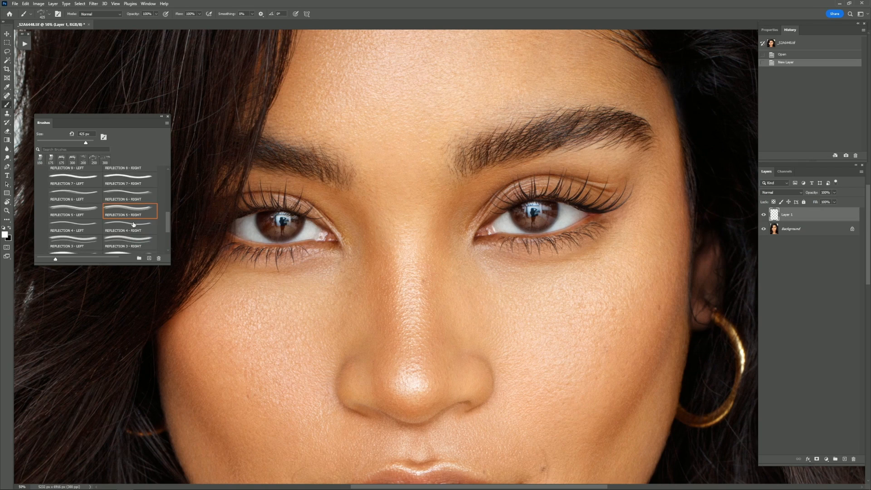
pyautogui.scroll(-1, 137, 229)
pyautogui.click(137, 229)
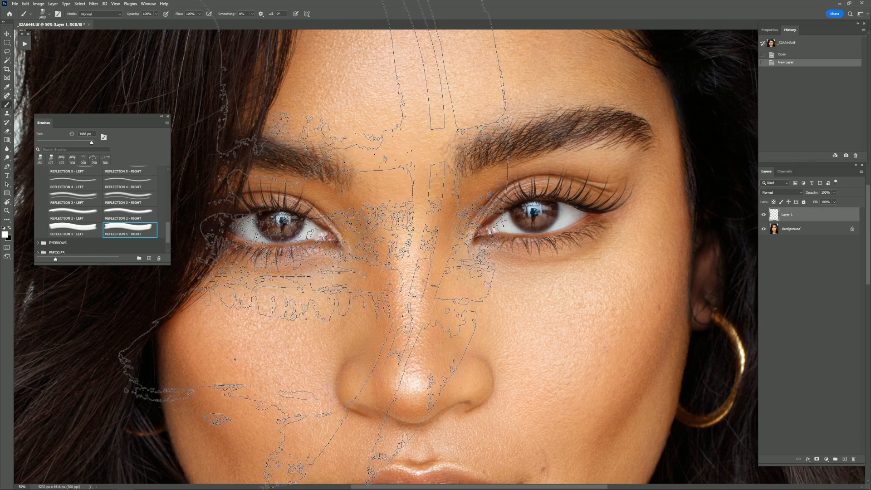
pyautogui.moveTo(91, 143); pyautogui.dragTo(85, 143)
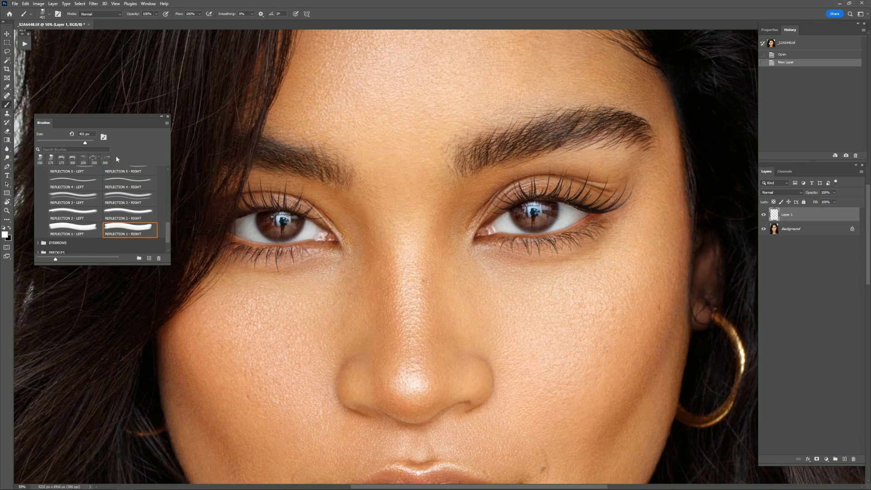
pyautogui.press('[')
pyautogui.press('[')
pyautogui.press('[')
pyautogui.press('[')
pyautogui.press('[')
pyautogui.click(287, 225)
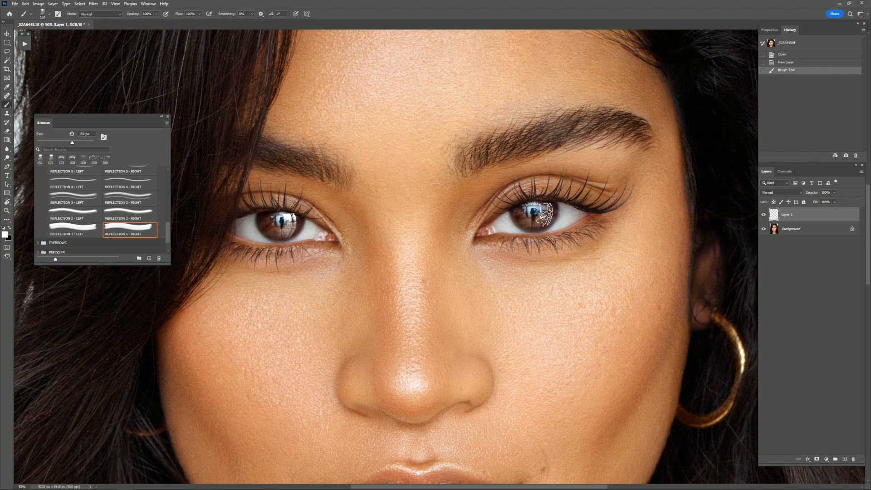
pyautogui.click(543, 214)
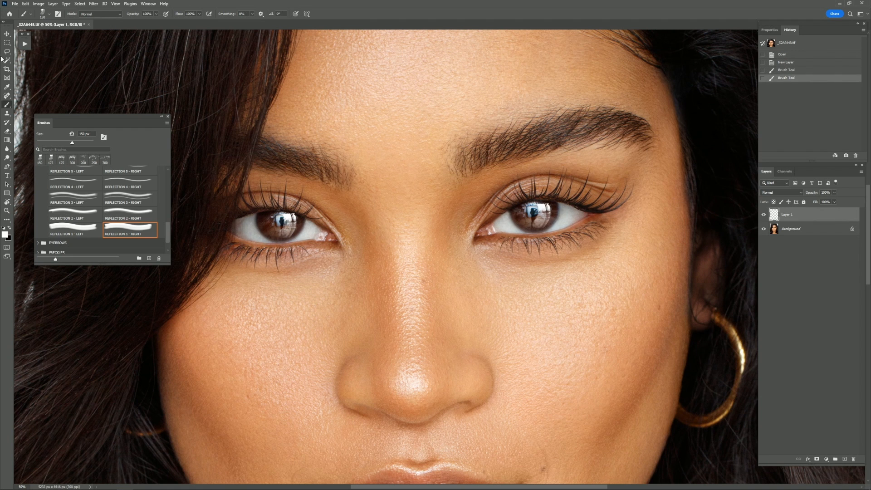
# - Lasso the catchlight in the eye nearer the hair-covered side, adjust its placement with Free Transform, and deselect it
pyautogui.click(6, 51)
pyautogui.moveTo(283, 257)
pyautogui.mouseDown()
pyautogui.moveTo(276, 196)
pyautogui.moveTo(282, 257)
pyautogui.mouseUp()
pyautogui.rightClick(278, 232)
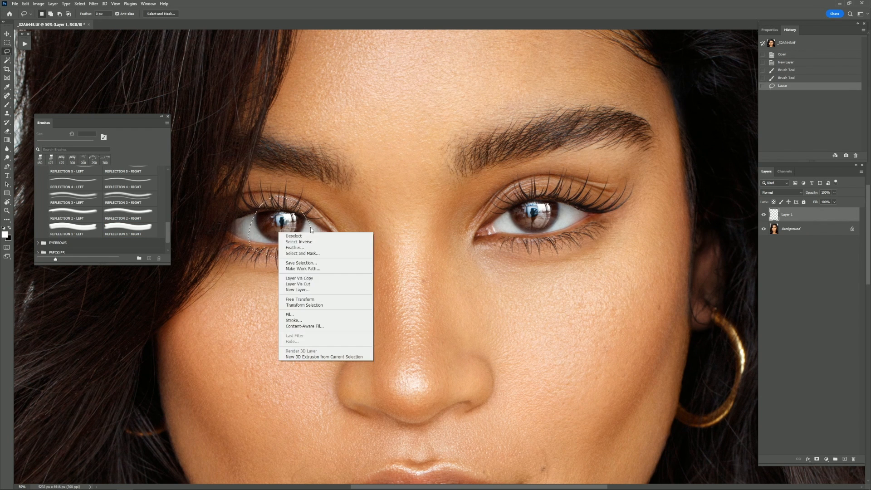
pyautogui.click(316, 306)
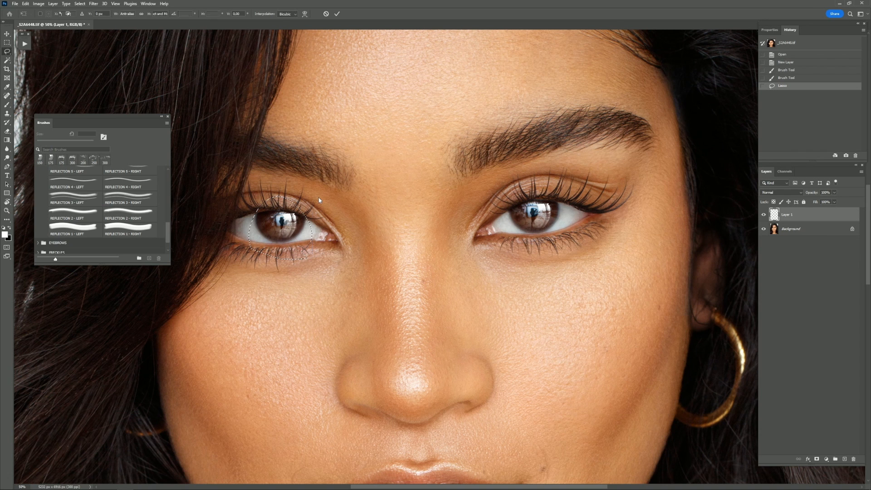
pyautogui.moveTo(316, 196); pyautogui.dragTo(310, 199)
pyautogui.click(337, 14)
pyautogui.hotkey('ctrl', 'd')
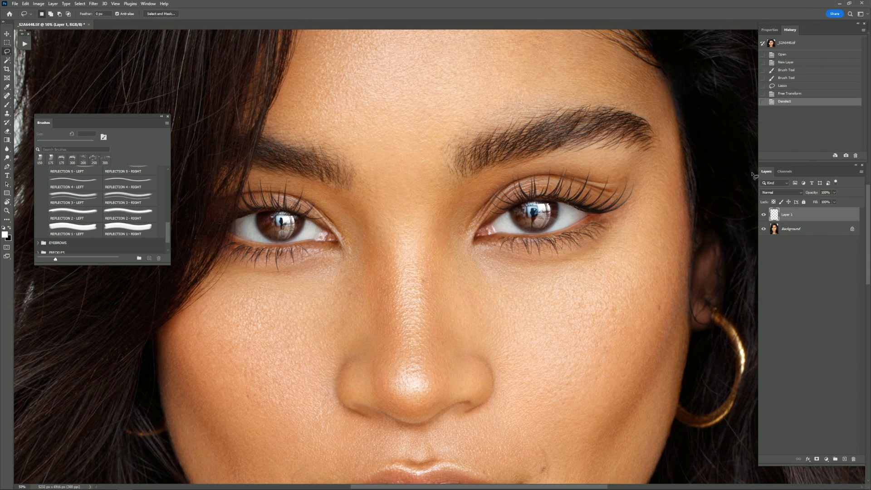
# - Try the Overlay blend mode on the catchlight layer with a reduced layer opacity
pyautogui.moveTo(806, 194); pyautogui.dragTo(807, 195)
pyautogui.click(782, 193)
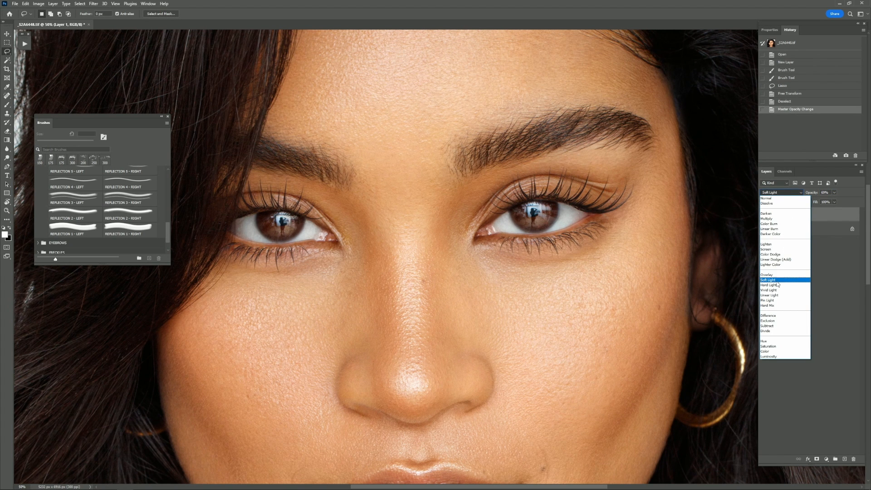
pyautogui.click(779, 275)
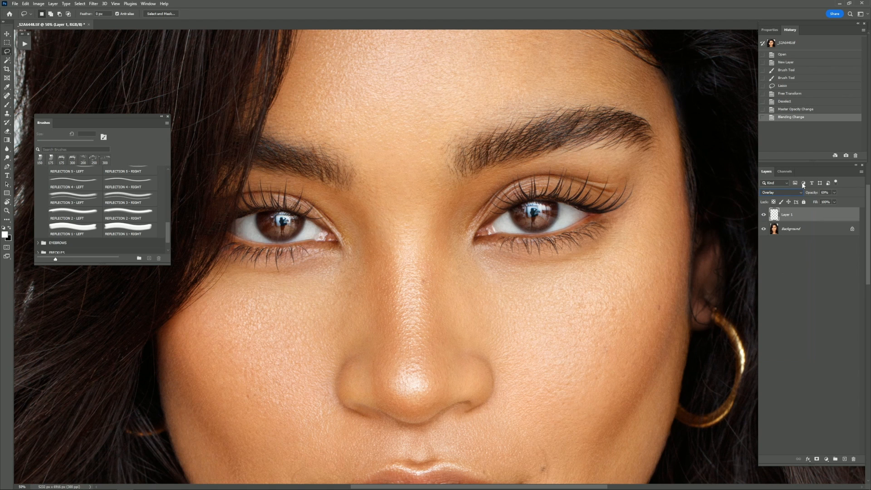
pyautogui.moveTo(811, 196)
pyautogui.mouseDown()
pyautogui.moveTo(821, 196)
pyautogui.moveTo(811, 195)
pyautogui.mouseUp()
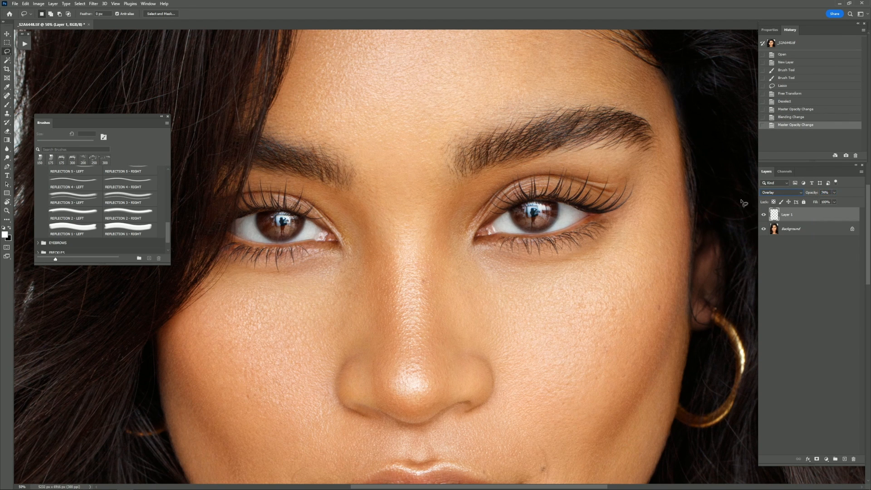
# - Compare the portrait with and without the Overlay catchlight layer, both close up and at full-face view
pyautogui.click(765, 216)
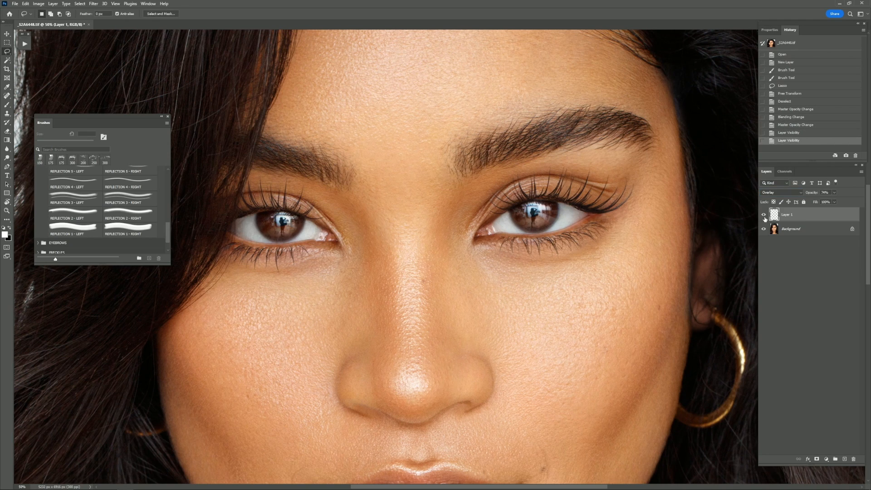
pyautogui.hotkey('ctrl', '-')
pyautogui.hotkey('ctrl', '-')
pyautogui.click(765, 217)
pyautogui.click(765, 216)
pyautogui.click(765, 216)
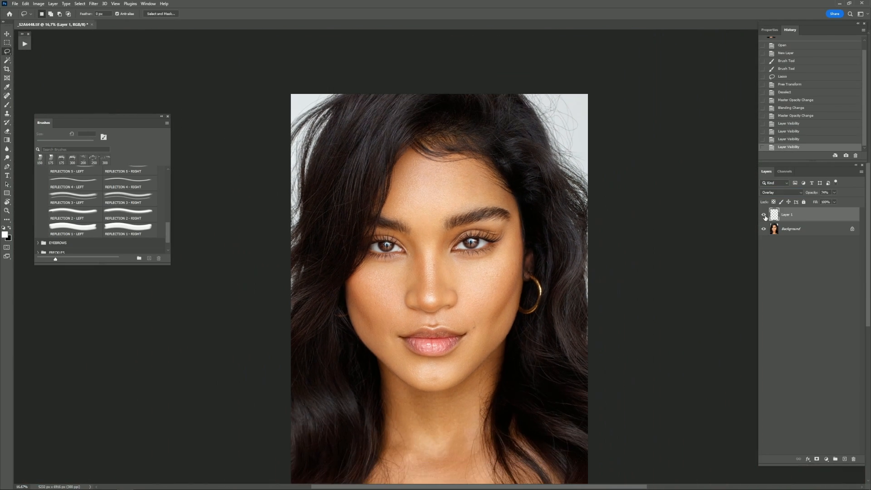
pyautogui.click(765, 216)
pyautogui.hotkey('ctrl', '+')
pyautogui.hotkey('ctrl', '+')
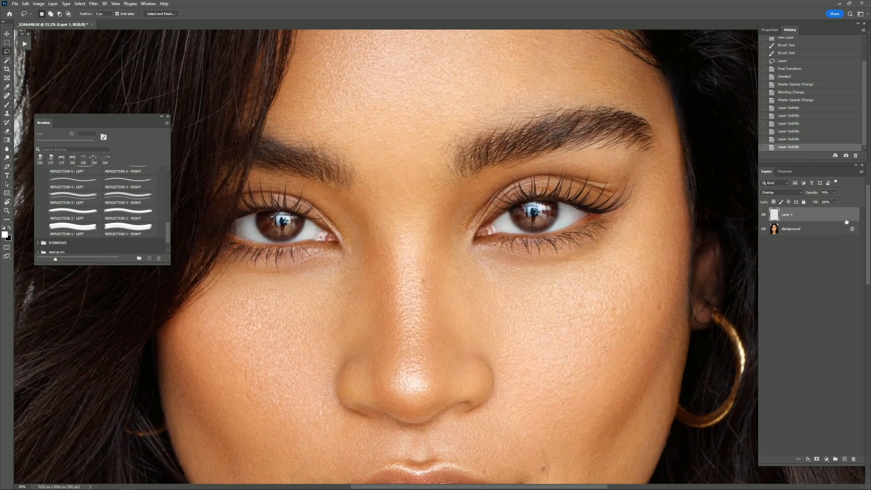
# - Set the catchlight layer's blend mode to Normal and its opacity to 67%
pyautogui.click(784, 192)
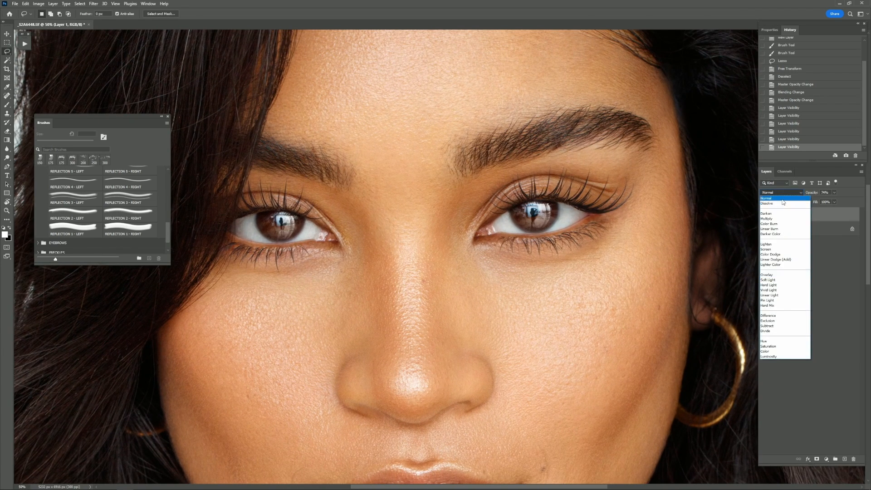
pyautogui.click(781, 197)
pyautogui.moveTo(811, 196); pyautogui.dragTo(813, 196)
# - Examine the whole portrait with the catchlight layer hidden and shown to judge the final effect
pyautogui.hotkey('ctrl', '0')
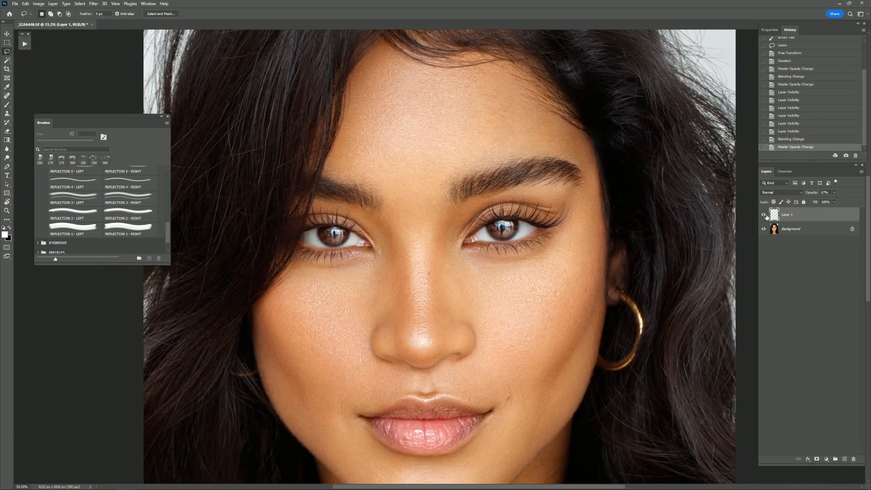
pyautogui.click(764, 215)
pyautogui.click(764, 215)
pyautogui.hotkey('ctrl', '-')
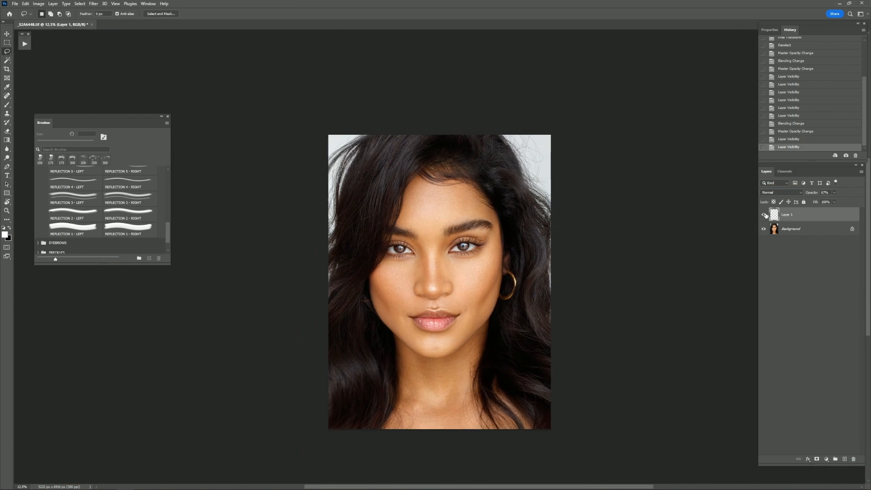
pyautogui.hotkey('ctrl', '+')
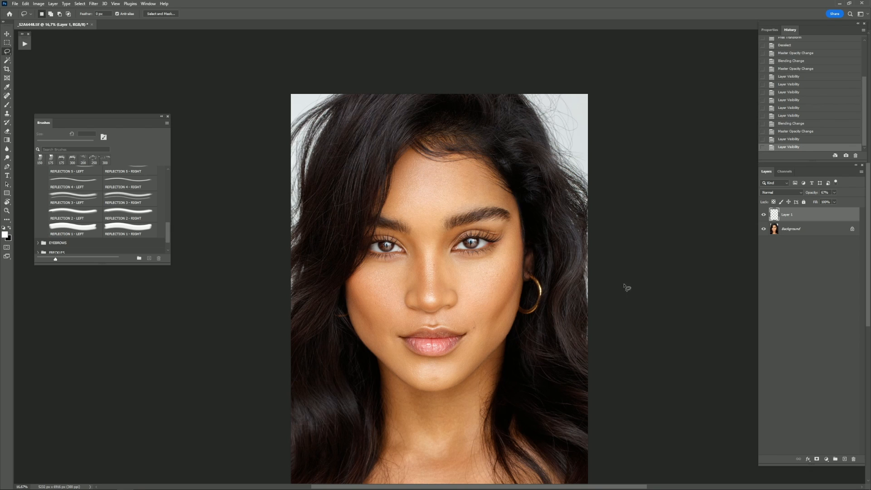
pyautogui.moveTo(661, 243); pyautogui.dragTo(666, 202)
pyautogui.click(765, 215)
pyautogui.click(766, 215)
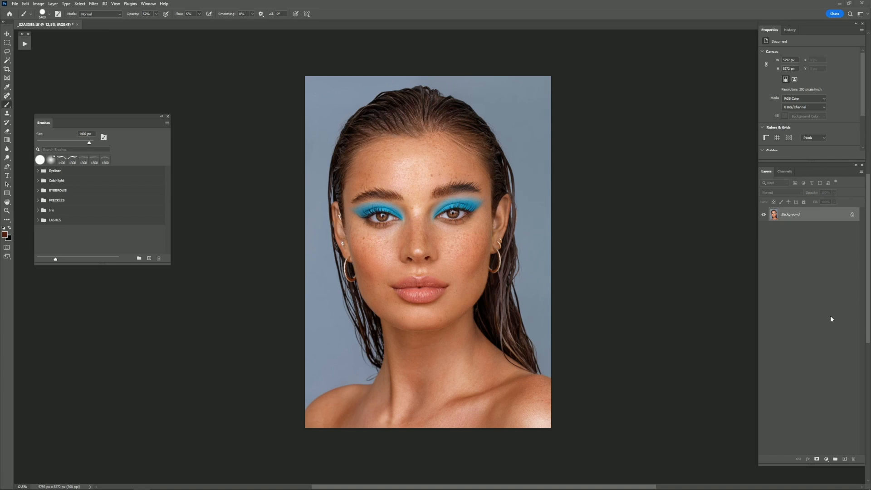
# - Add an empty layer above the background of the portrait with blue eyeshadow, framing the eyes for close work
pyautogui.click(845, 460)
pyautogui.hotkey('ctrl', '+')
pyautogui.hotkey('ctrl', '+')
pyautogui.moveTo(606, 196); pyautogui.dragTo(632, 255)
pyautogui.hotkey('ctrl', '+')
pyautogui.hotkey('ctrl', '+')
pyautogui.hotkey('ctrl', '+')
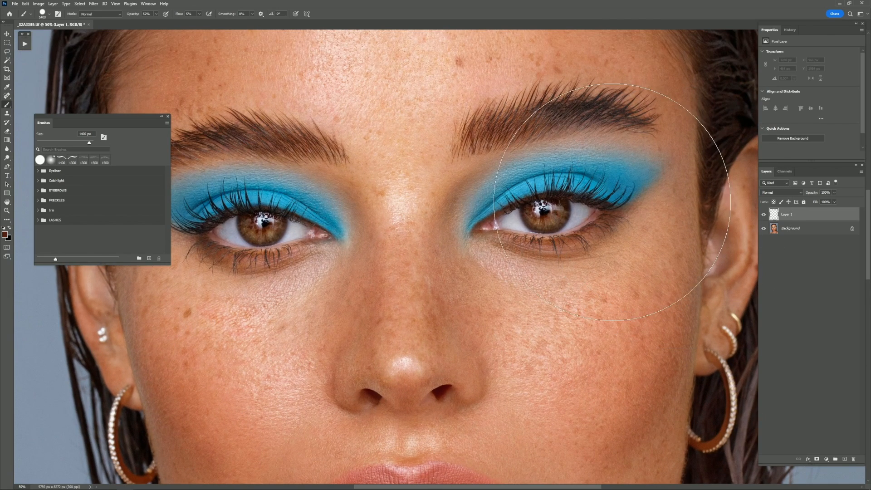
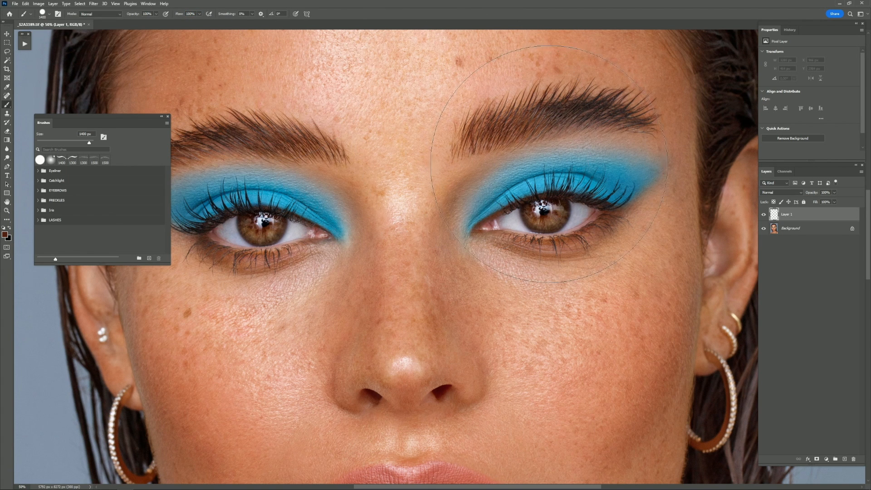
# - Expand the Eyeliner brush set and its EYELINER subgroup to show the eyeliner brushes
pyautogui.click(67, 170)
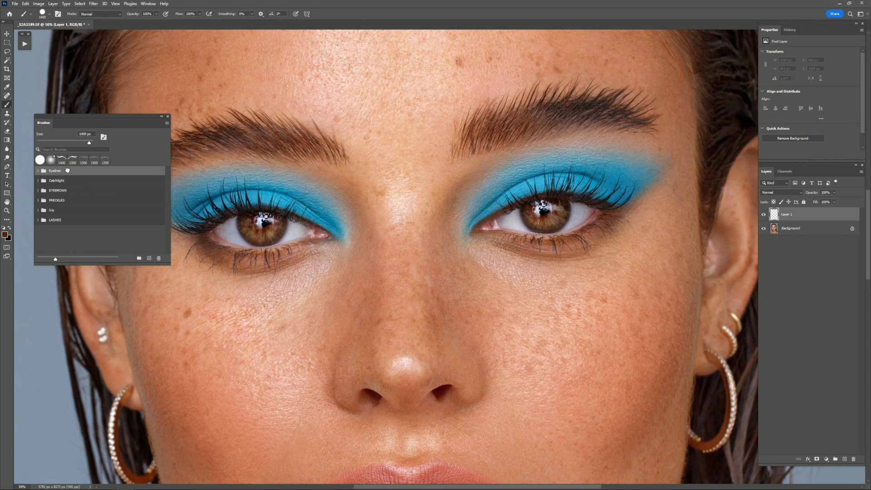
pyautogui.click(38, 171)
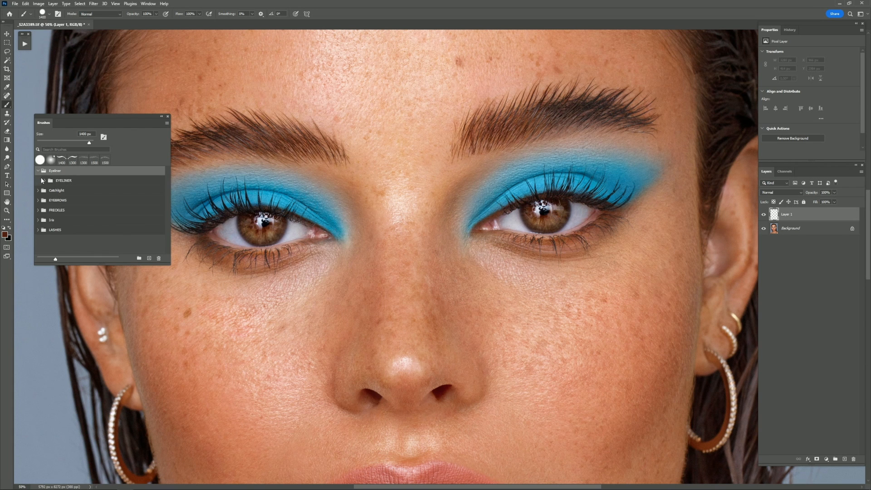
pyautogui.click(43, 180)
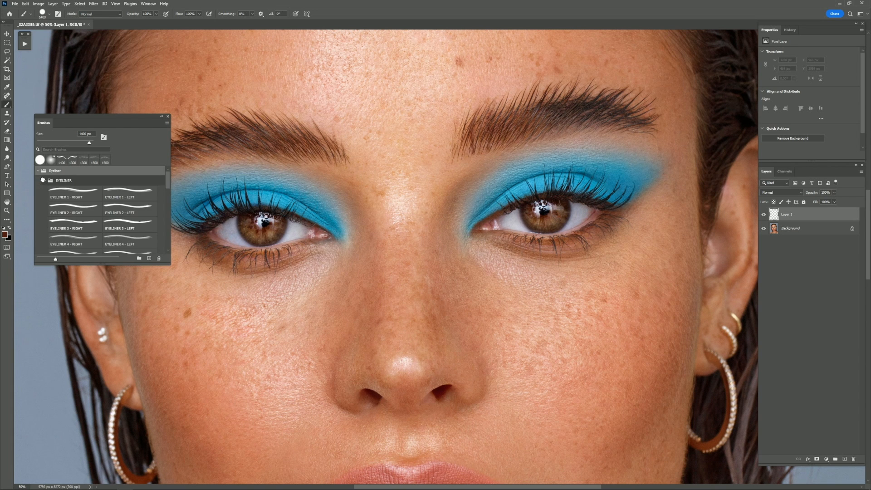
# - Stamp dark brown eyeliner along the upper lid of the eye on the image's right with EYELINER 1 - RIGHT at 1400 px
pyautogui.click(67, 193)
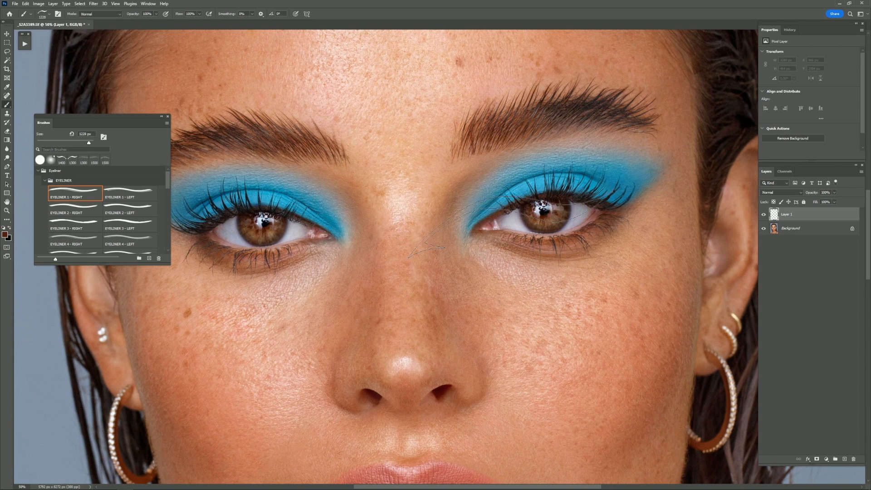
pyautogui.press(']')
pyautogui.press(']')
pyautogui.press(']')
pyautogui.press('[')
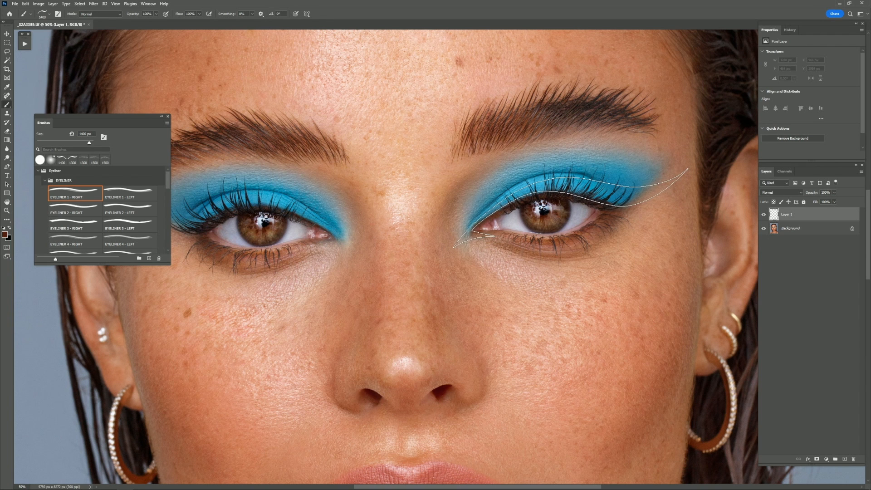
pyautogui.click(570, 208)
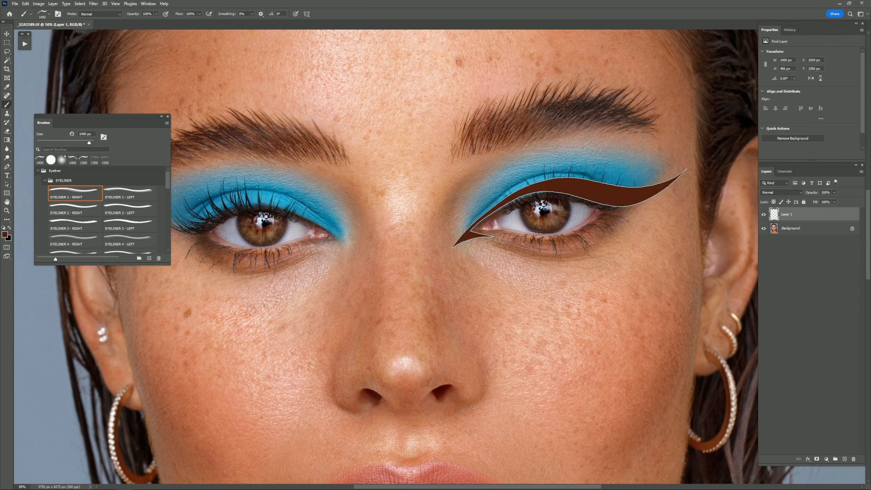
# - Stamp matching dark brown eyeliner on the other eye's upper lid with the EYELINER 1 - LEFT brush at 1400 px
pyautogui.click(122, 192)
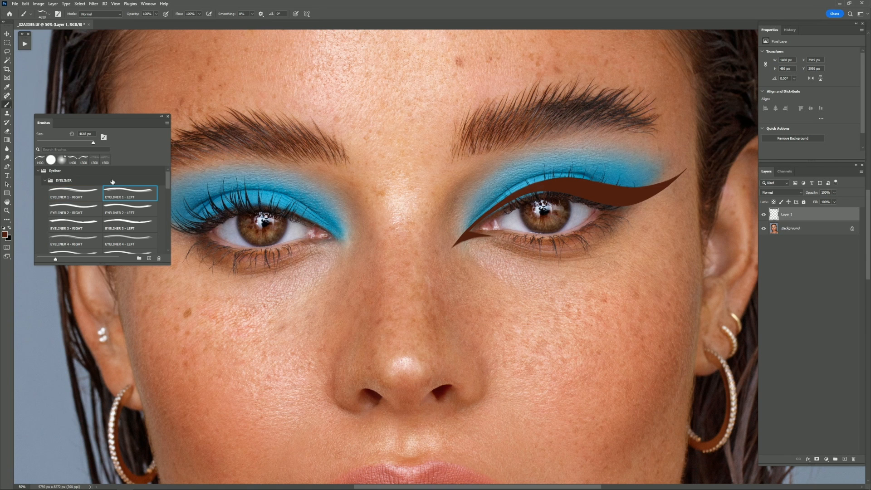
pyautogui.press(']')
pyautogui.press(']')
pyautogui.press(']')
pyautogui.press(']')
pyautogui.press(']')
pyautogui.press(']')
pyautogui.press(']')
pyautogui.press(']')
pyautogui.press(']')
pyautogui.press(']')
pyautogui.press('[')
pyautogui.click(241, 222)
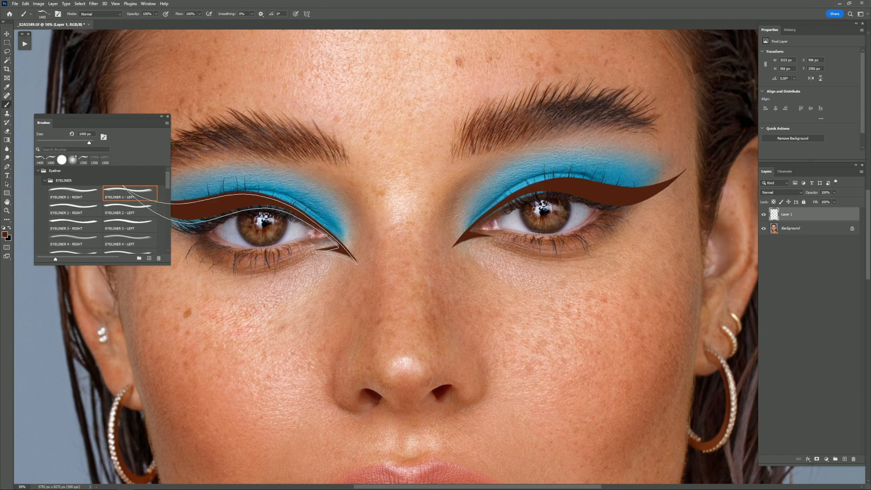
# - Lasso the eyeliner over the eye on the image's right and warp it in Free Transform to follow the lid
pyautogui.click(7, 52)
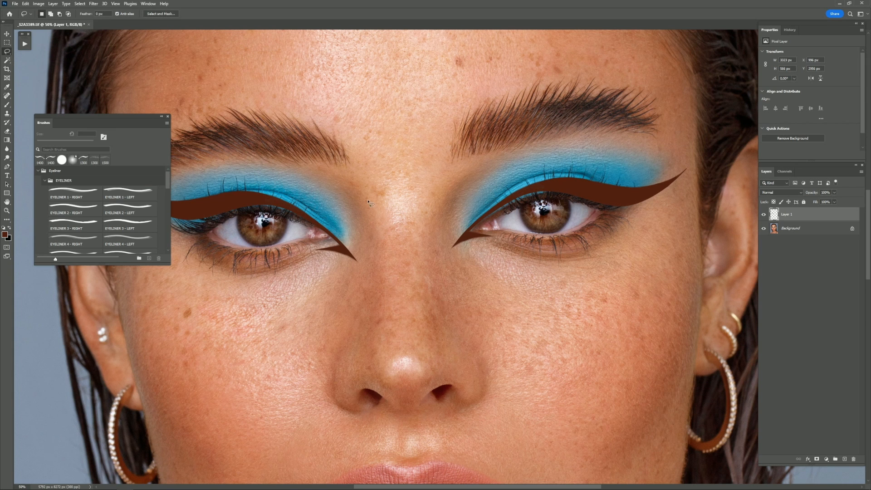
pyautogui.moveTo(722, 157); pyautogui.dragTo(604, 270)
pyautogui.rightClick(552, 224)
pyautogui.click(590, 294)
pyautogui.click(304, 13)
pyautogui.moveTo(529, 186); pyautogui.dragTo(532, 192)
pyautogui.moveTo(620, 210); pyautogui.dragTo(616, 205)
pyautogui.moveTo(468, 243); pyautogui.dragTo(486, 242)
pyautogui.moveTo(424, 269); pyautogui.dragTo(412, 269)
# - Refine the warp around the inner corner and lid line of that eyeliner, apply the transform and deselect
pyautogui.moveTo(458, 223); pyautogui.dragTo(487, 250)
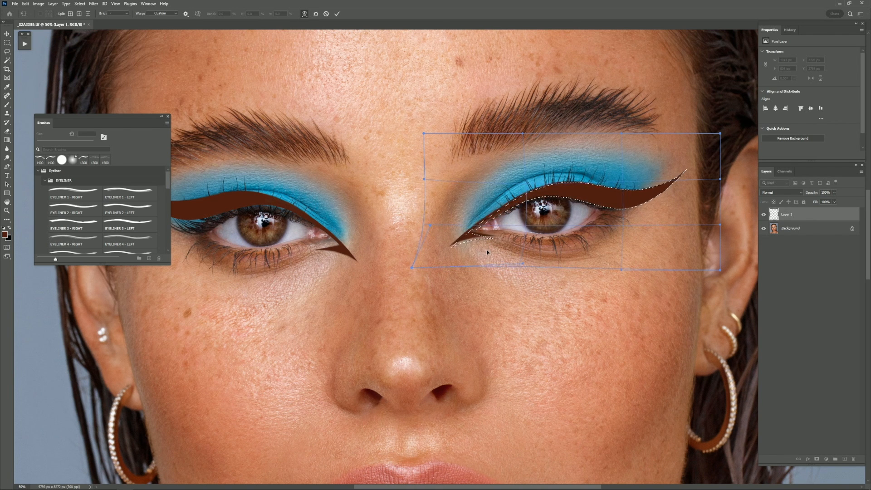
pyautogui.moveTo(412, 269); pyautogui.dragTo(411, 263)
pyautogui.moveTo(455, 220); pyautogui.dragTo(459, 223)
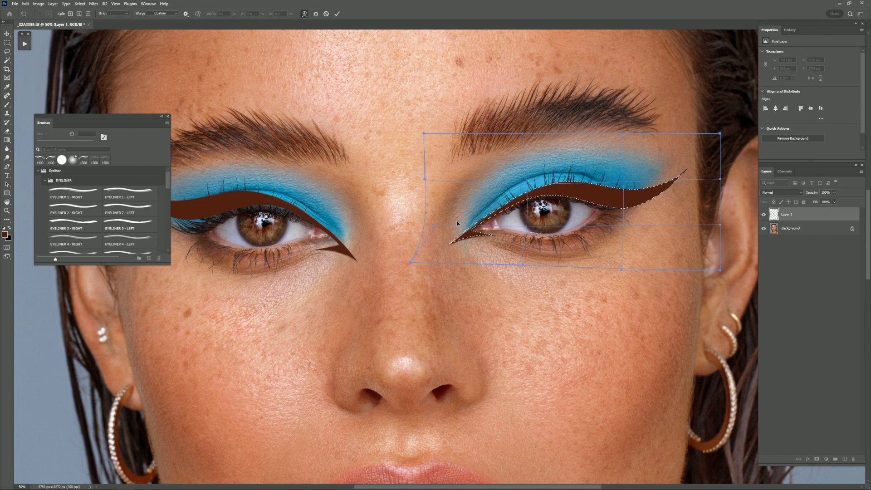
pyautogui.moveTo(571, 180); pyautogui.dragTo(571, 182)
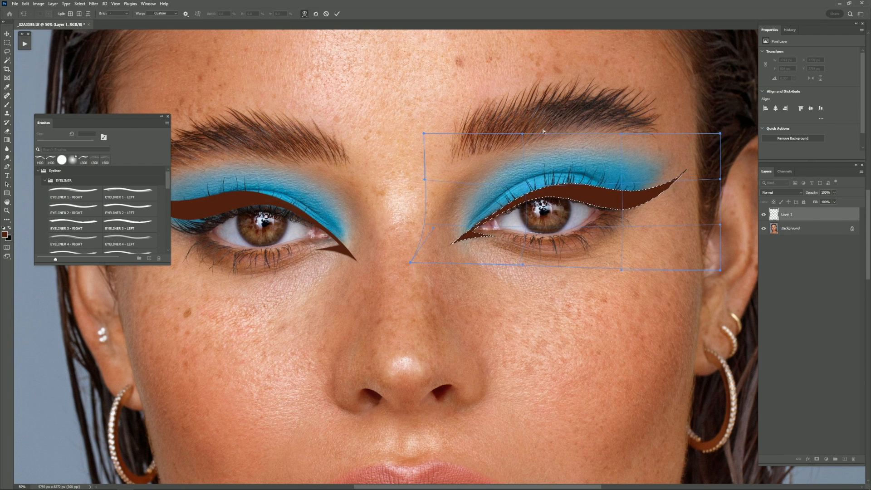
pyautogui.click(337, 13)
pyautogui.hotkey('ctrl', 'd')
# - Lower the eyeliner layer's opacity to 87% and rotate the lassoed eyeliner on the image's left to match the lid
pyautogui.moveTo(388, 85); pyautogui.dragTo(460, 77)
pyautogui.moveTo(809, 196); pyautogui.dragTo(808, 196)
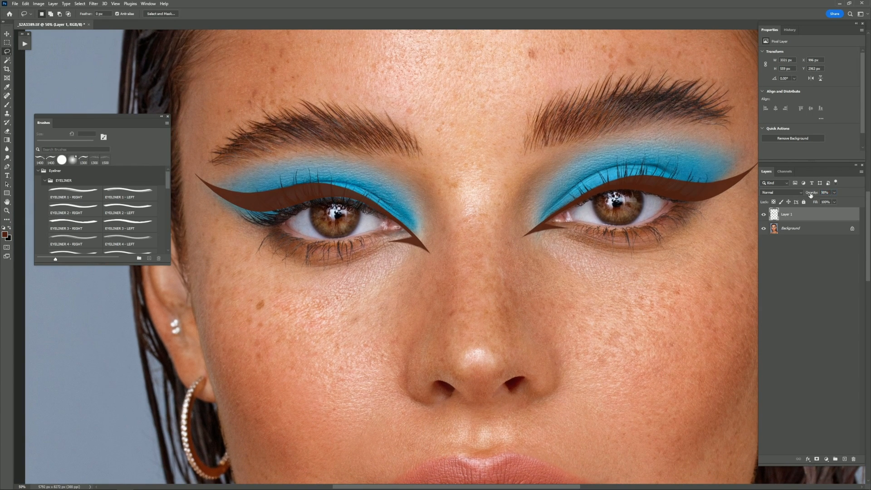
pyautogui.moveTo(463, 202); pyautogui.dragTo(327, 277)
pyautogui.rightClick(341, 253)
pyautogui.click(377, 317)
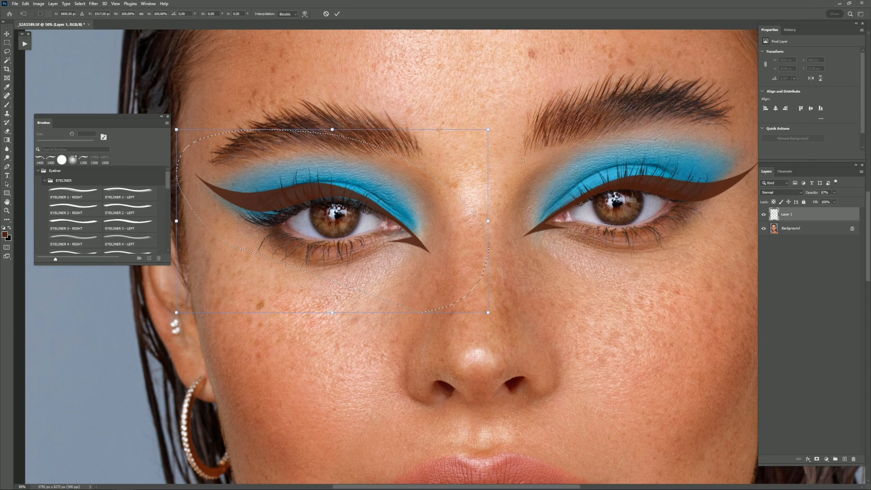
pyautogui.moveTo(523, 160); pyautogui.dragTo(531, 126)
pyautogui.moveTo(418, 207); pyautogui.dragTo(414, 212)
# - Warp the eyeliner on the image's left to fit the inner corner and upper lid, apply it and deselect
pyautogui.click(304, 14)
pyautogui.moveTo(495, 303); pyautogui.dragTo(523, 303)
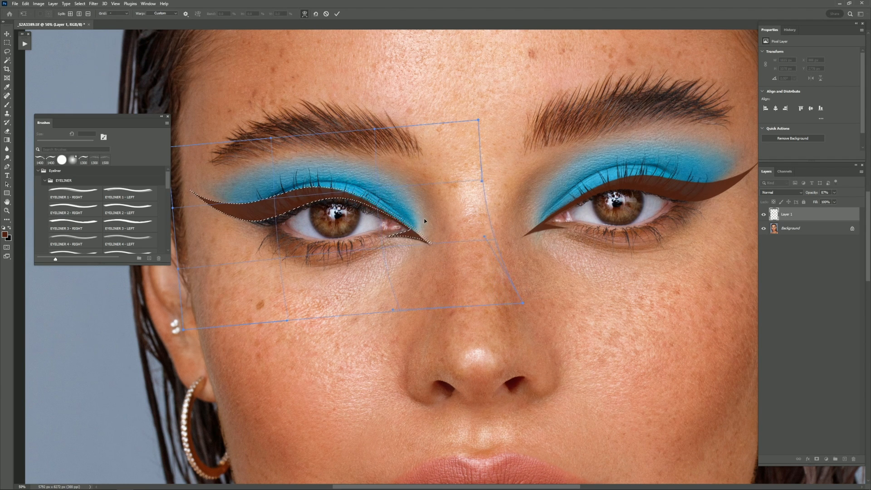
pyautogui.moveTo(317, 174); pyautogui.dragTo(265, 187)
pyautogui.click(337, 13)
pyautogui.hotkey('ctrl', 'd')
# - Warp the outer wing of the eyeliner on the image's left slightly inward, apply the transform and deselect
pyautogui.hotkey('ctrl', '-')
pyautogui.hotkey('ctrl', '-')
pyautogui.hotkey('ctrl', '-')
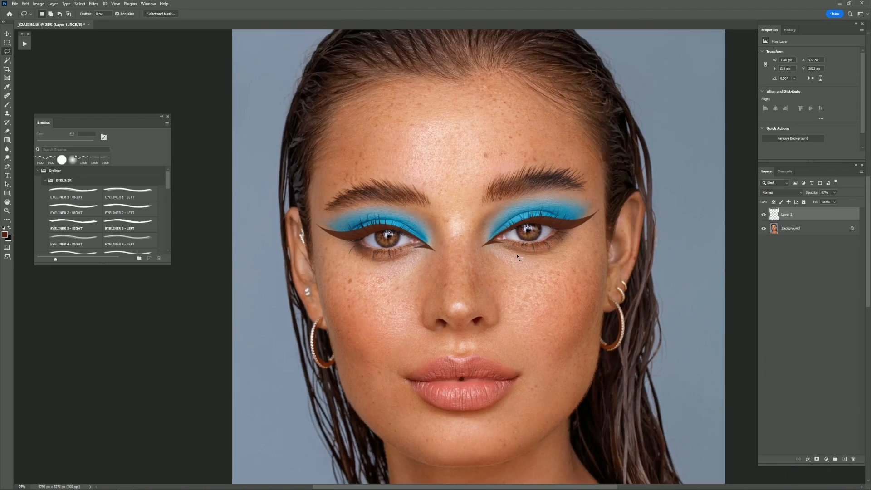
pyautogui.hotkey('ctrl', '+')
pyautogui.hotkey('ctrl', '+')
pyautogui.rightClick(336, 248)
pyautogui.click(363, 301)
pyautogui.moveTo(301, 230); pyautogui.dragTo(337, 231)
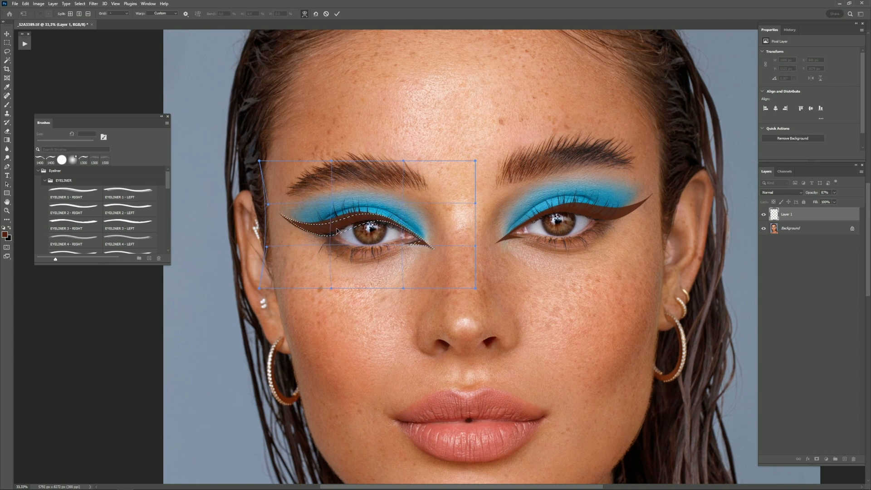
pyautogui.click(337, 14)
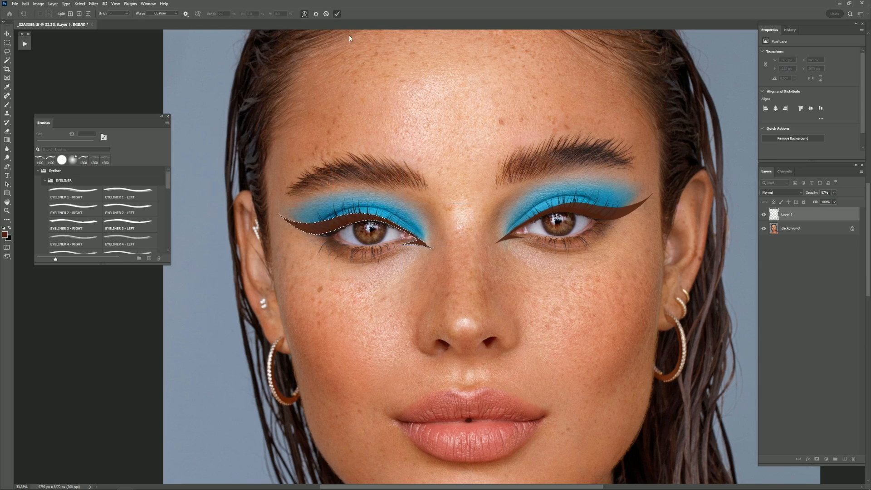
pyautogui.hotkey('ctrl', 'd')
# - Select the eyeliner on the image's left with a rectangular marquee and reshape it in Liquify using a smaller brush
pyautogui.hotkey('ctrl', '-')
pyautogui.hotkey('ctrl', '-')
pyautogui.hotkey('ctrl', '-')
pyautogui.hotkey('ctrl', '+')
pyautogui.hotkey('ctrl', '+')
pyautogui.hotkey('ctrl', '+')
pyautogui.hotkey('ctrl', '+')
pyautogui.hotkey('ctrl', '-')
pyautogui.click(7, 42)
pyautogui.moveTo(253, 153); pyautogui.dragTo(497, 336)
pyautogui.moveTo(423, 265); pyautogui.dragTo(418, 263)
pyautogui.hotkey('ctrl', 'shift', 'x')
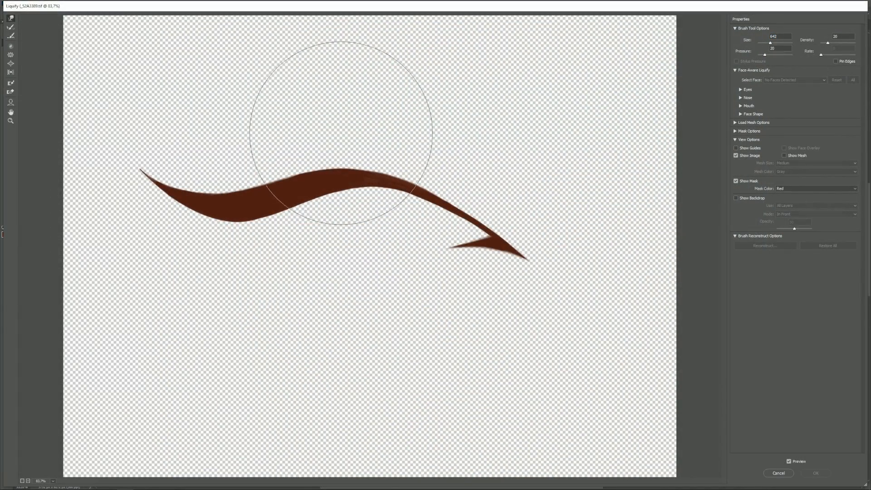
pyautogui.moveTo(744, 42); pyautogui.dragTo(709, 43)
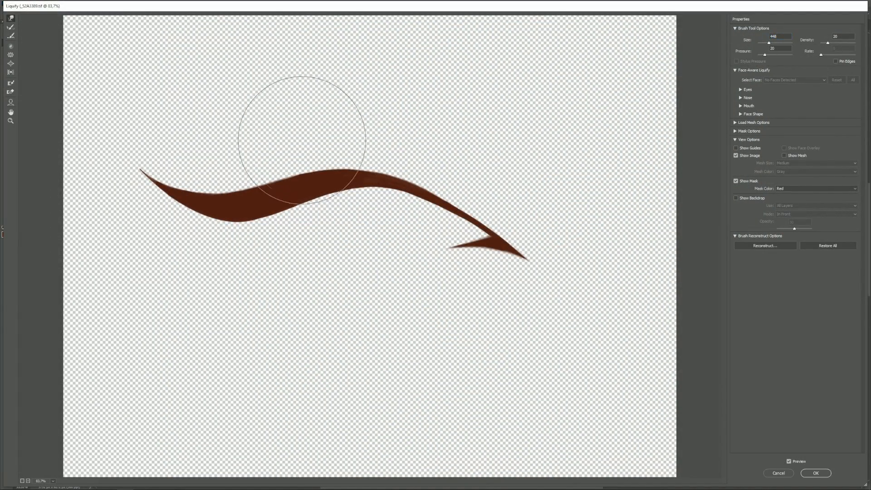
pyautogui.moveTo(769, 42); pyautogui.dragTo(767, 43)
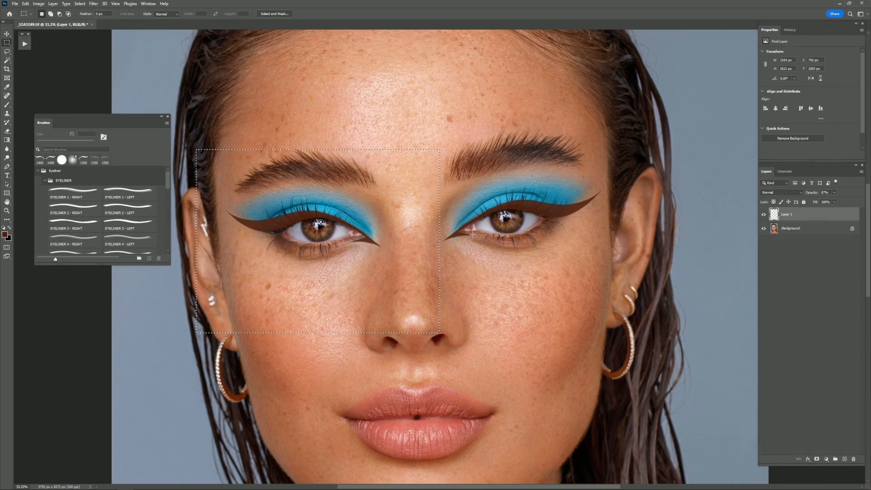
# - Refine the eyeliner contours further with Liquify's Forward Warp tool and apply the changes
pyautogui.moveTo(402, 125); pyautogui.dragTo(644, 325)
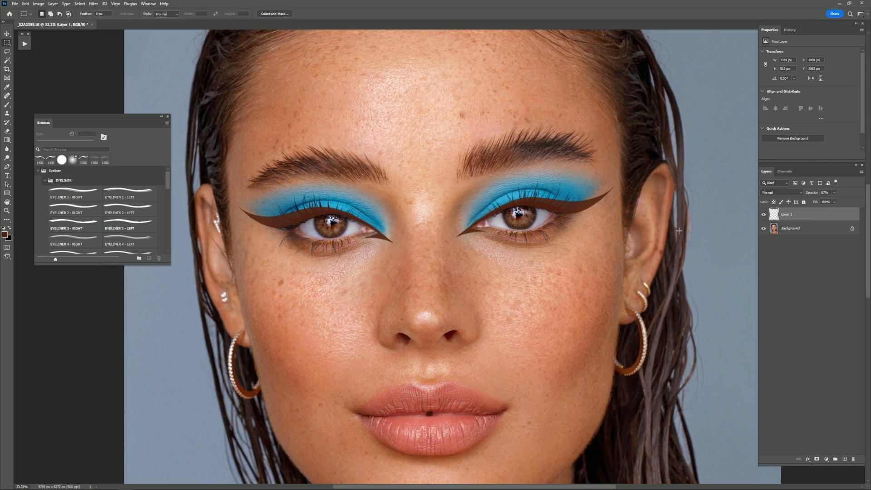
pyautogui.hotkey('ctrl', 'shift', 'x')
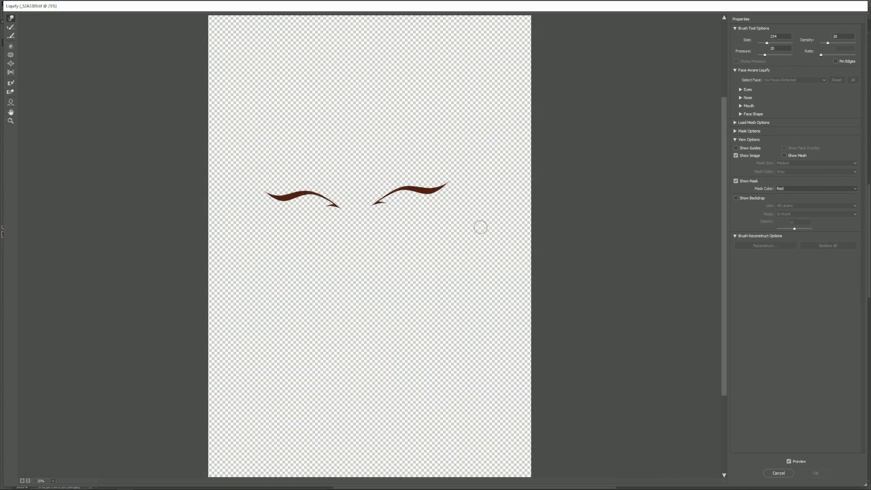
pyautogui.hotkey('ctrl', '+')
pyautogui.hotkey('ctrl', '+')
pyautogui.scroll(3, 525, 156)
pyautogui.moveTo(750, 43); pyautogui.dragTo(788, 29)
pyautogui.moveTo(372, 219); pyautogui.dragTo(383, 227)
pyautogui.moveTo(315, 230); pyautogui.dragTo(320, 226)
pyautogui.press('Return')
# - Compare the whole face with and without the eyeliner layer
pyautogui.hotkey('ctrl', '-')
pyautogui.hotkey('ctrl', '-')
pyautogui.click(764, 214)
pyautogui.click(764, 214)
pyautogui.hotkey('ctrl', '+')
pyautogui.hotkey('ctrl', '+')
pyautogui.hotkey('ctrl', '+')
pyautogui.hotkey('ctrl', '+')
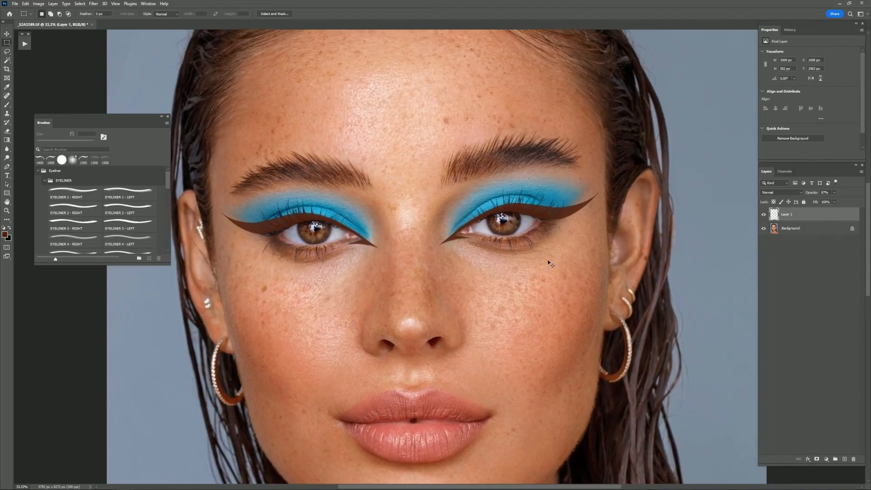
# - Soften the eyeliner's hard edges around the inner eye corners using the Blur tool at 44% strength
pyautogui.press('r')
pyautogui.moveTo(622, 247); pyautogui.dragTo(532, 238)
pyautogui.hotkey('ctrl', '+')
pyautogui.hotkey('ctrl', '+')
pyautogui.moveTo(624, 223); pyautogui.dragTo(645, 220)
pyautogui.moveTo(419, 247); pyautogui.dragTo(487, 252)
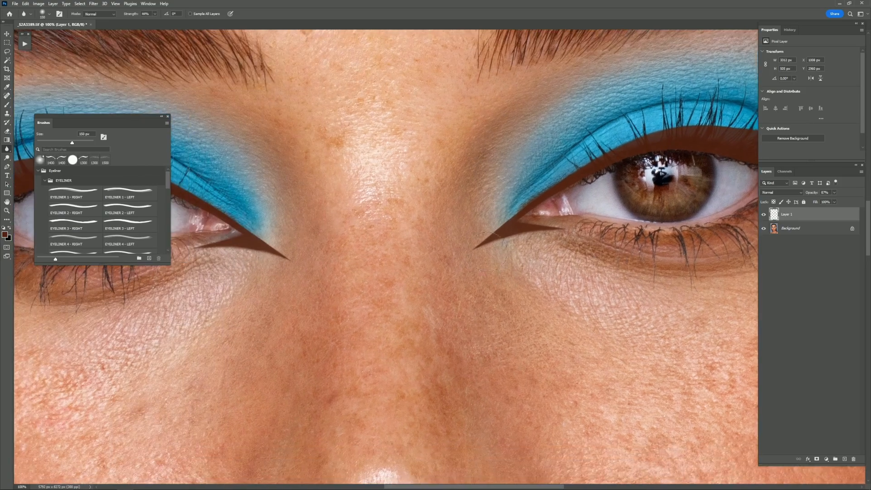
pyautogui.moveTo(187, 197); pyautogui.dragTo(447, 213)
# - Enlarge the blur brush and continue softening the eyeliner edges along both eyes
pyautogui.press(']')
pyautogui.press(']')
pyautogui.moveTo(545, 225); pyautogui.dragTo(690, 253)
pyautogui.moveTo(428, 243)
pyautogui.mouseDown()
pyautogui.moveTo(356, 269)
pyautogui.moveTo(367, 259)
pyautogui.mouseUp()
pyautogui.click(229, 207)
pyautogui.hotkey('ctrl', '-')
pyautogui.hotkey('ctrl', '-')
pyautogui.hotkey('ctrl', '-')
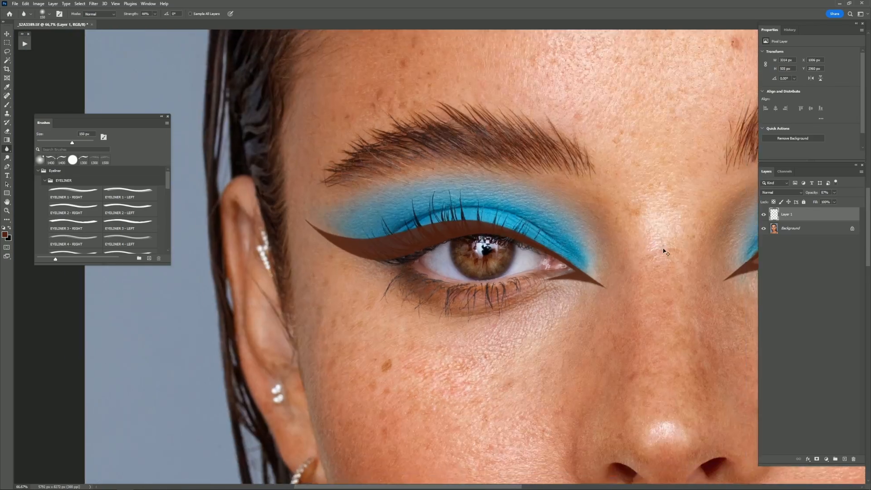
pyautogui.moveTo(645, 276); pyautogui.dragTo(552, 284)
# - Lasso the eyeliner on the image's right again, adjust its fit with a warp transform and deselect
pyautogui.hotkey('ctrl', '+')
pyautogui.hotkey('ctrl', '-')
pyautogui.press('l')
pyautogui.hotkey('ctrl', '+')
pyautogui.moveTo(449, 303); pyautogui.dragTo(623, 296)
pyautogui.rightClick(544, 268)
pyautogui.click(573, 335)
pyautogui.click(305, 14)
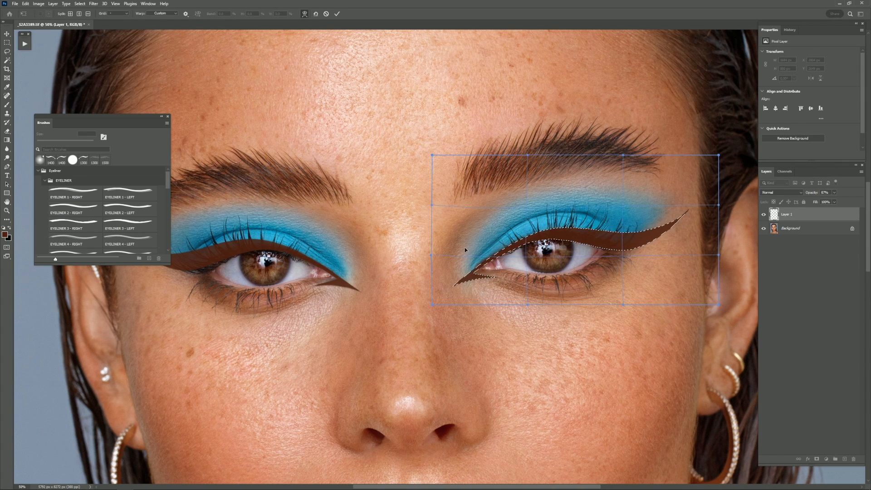
pyautogui.click(337, 13)
pyautogui.hotkey('ctrl', 'd')
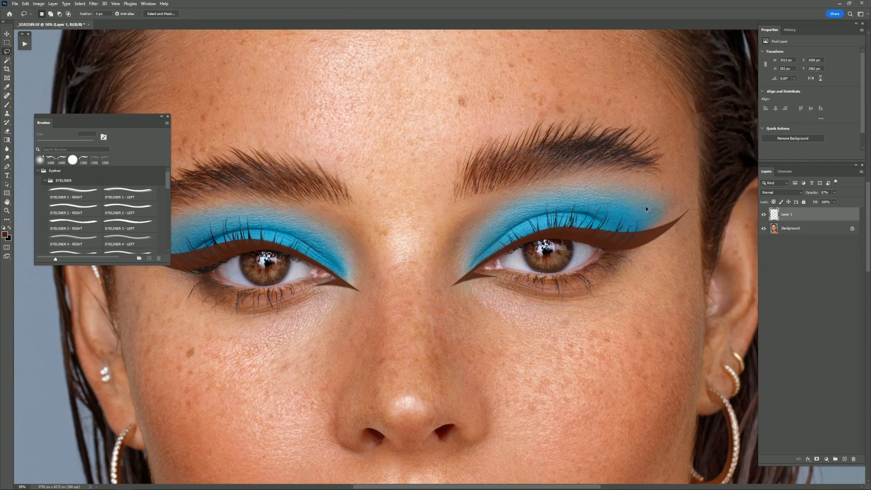
# - Check the eyeliner at several zoom levels with its layer hidden and shown
pyautogui.hotkey('ctrl', '-')
pyautogui.hotkey('ctrl', '-')
pyautogui.hotkey('ctrl', '-')
pyautogui.hotkey('ctrl', '+')
pyautogui.hotkey('ctrl', '+')
pyautogui.click(764, 215)
pyautogui.click(764, 214)
pyautogui.hotkey('ctrl', '+')
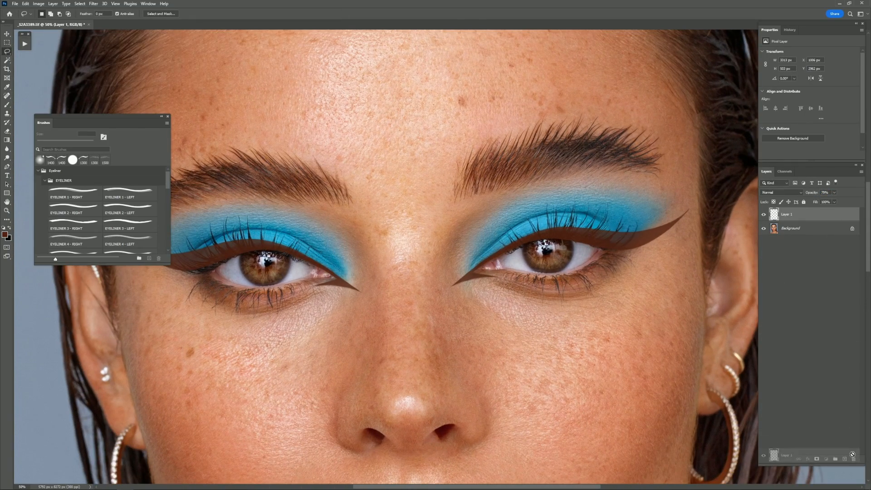
# - Split the black Underlying Layer slider in Layer 1's Blend If options so the dark lashes show through the eyeliner
pyautogui.doubleClick(803, 215)
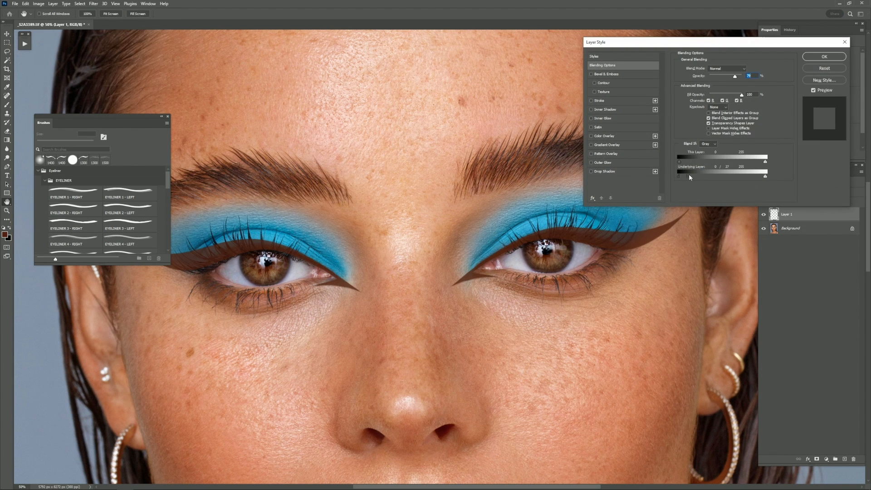
pyautogui.moveTo(701, 176); pyautogui.dragTo(695, 176)
pyautogui.moveTo(712, 175); pyautogui.dragTo(699, 175)
pyautogui.click(821, 57)
# - Duplicate the eyeliner layer and set the copy to Color blend mode at 100% opacity
pyautogui.hotkey('ctrl', 'j')
pyautogui.press('l')
pyautogui.click(783, 193)
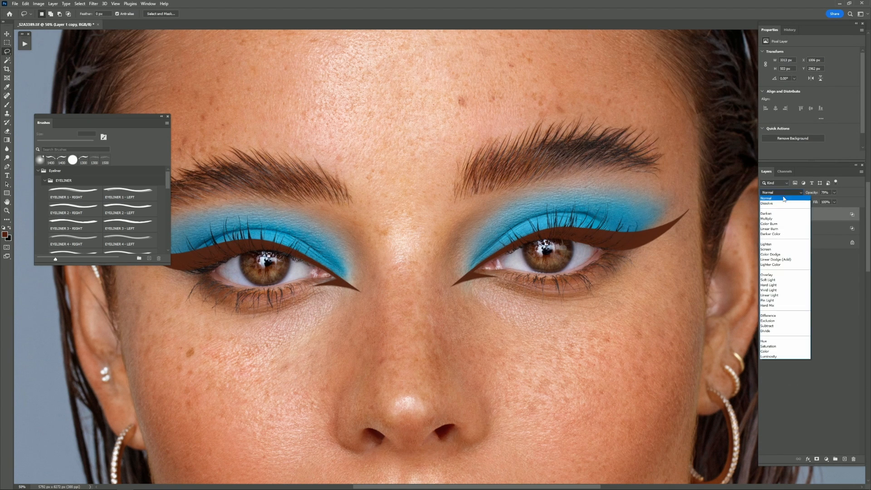
pyautogui.click(776, 352)
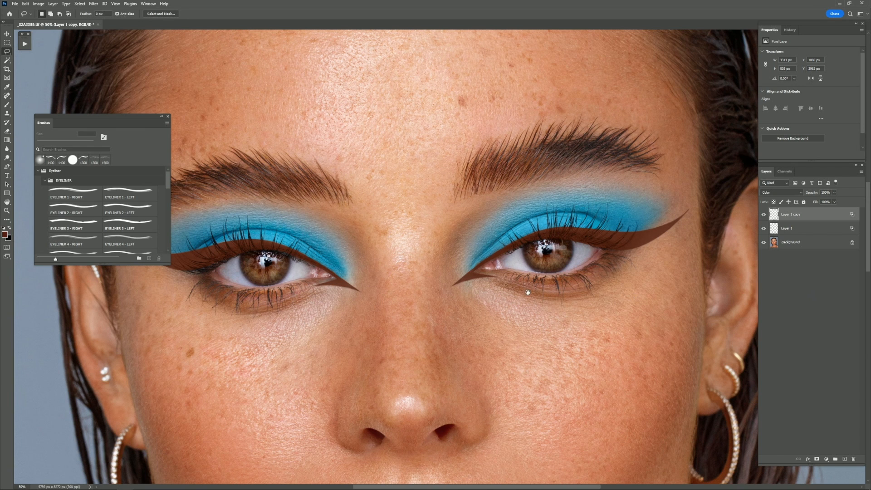
# - Set up a hard round brush at 30 px with 23% opacity and 41% flow for detail work on the eyeliner
pyautogui.moveTo(529, 292); pyautogui.dragTo(664, 260)
pyautogui.click(8, 105)
pyautogui.click(71, 160)
pyautogui.hotkey('ctrl', '+')
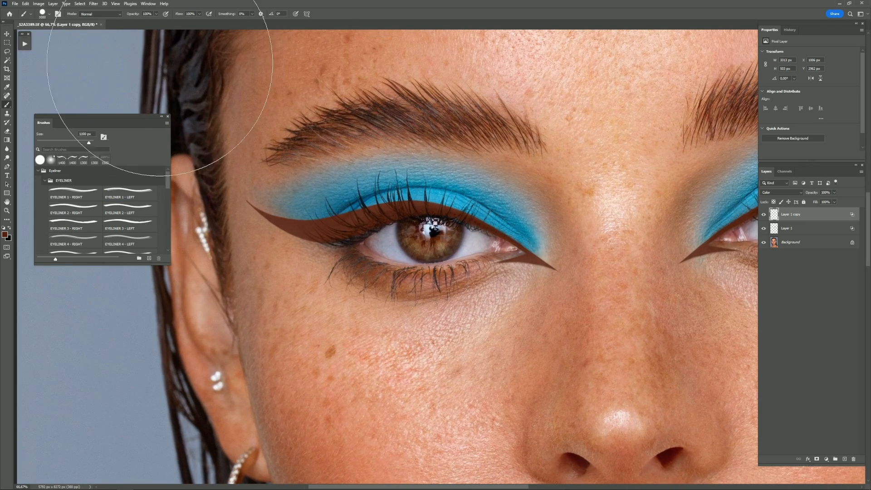
pyautogui.press('[')
pyautogui.press('[')
pyautogui.press('[')
pyautogui.press('[')
pyautogui.moveTo(179, 13); pyautogui.dragTo(153, 14)
pyautogui.press('[')
pyautogui.press('[')
pyautogui.press('[')
pyautogui.press('[')
pyautogui.press('[')
pyautogui.press('[')
pyautogui.press('[')
pyautogui.press('[')
pyautogui.press('[')
pyautogui.press('[')
pyautogui.press('[')
pyautogui.press('[')
pyautogui.press('[')
pyautogui.press('[')
pyautogui.press('[')
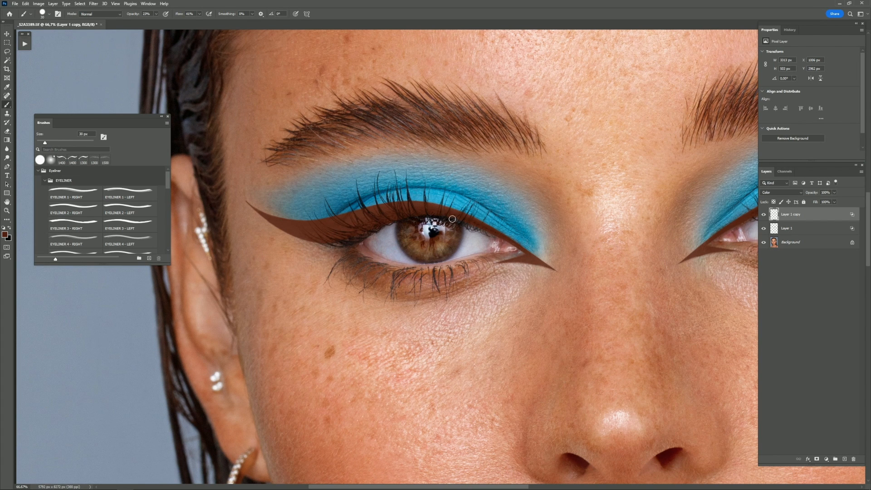
# - Touch up the eyeliner along both upper lids with the small brush, working on Layer 1 as well as its copy
pyautogui.moveTo(653, 197); pyautogui.dragTo(468, 243)
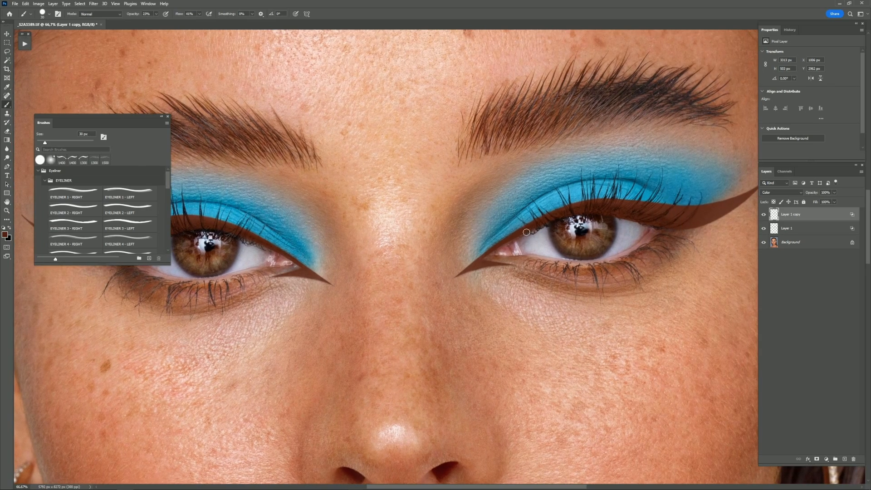
pyautogui.click(784, 228)
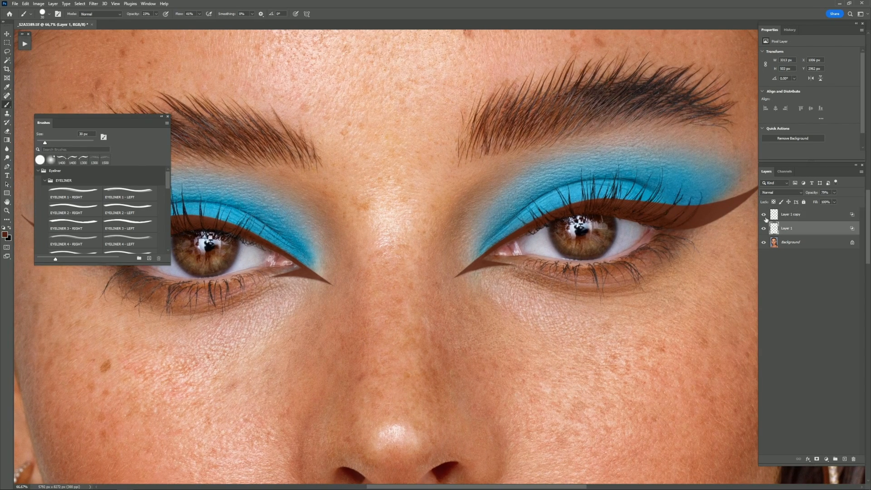
pyautogui.moveTo(379, 259); pyautogui.dragTo(556, 255)
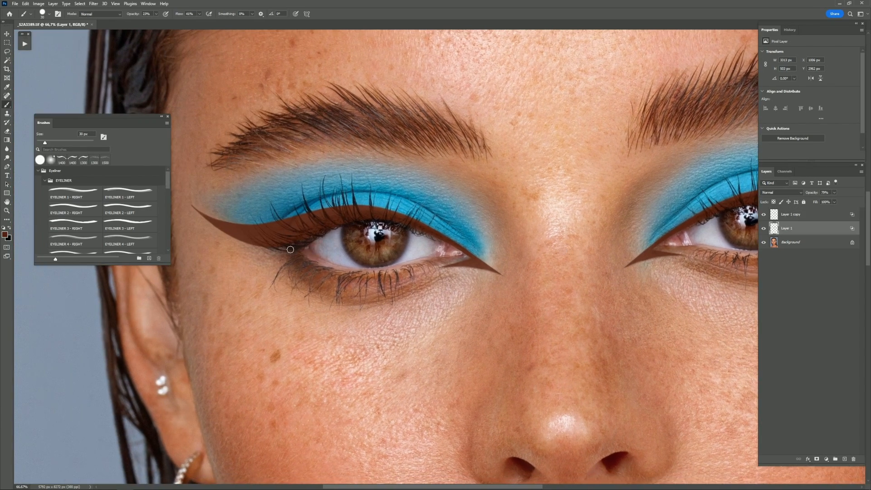
pyautogui.hotkey('ctrl', '-')
pyautogui.hotkey('ctrl', '-')
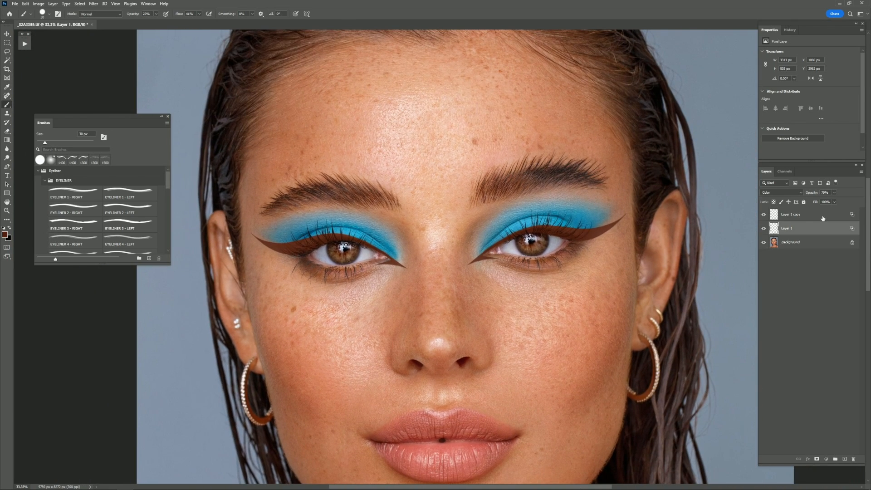
# - Add a Curves adjustment layer above the Layer 1 copy
pyautogui.click(817, 216)
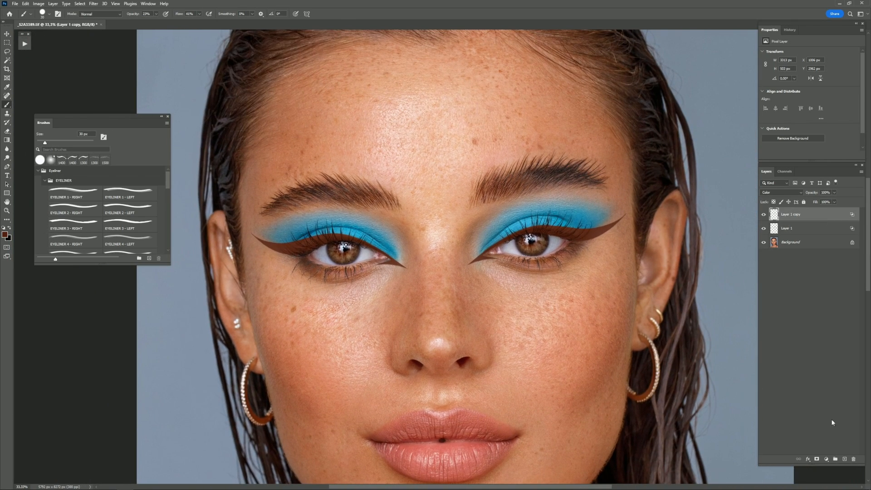
pyautogui.click(828, 460)
pyautogui.click(828, 375)
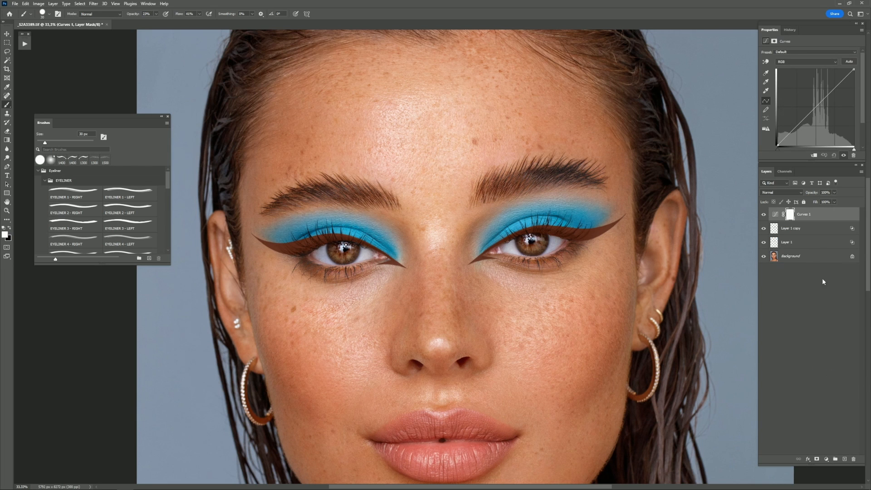
# - Load the Layer 1 copy's eyeliner shape as a selection, fill it in the Curves mask, and open the curve settings
pyautogui.click(789, 231)
pyautogui.keyDown('ctrl'); pyautogui.click(775, 228); pyautogui.keyUp('ctrl')
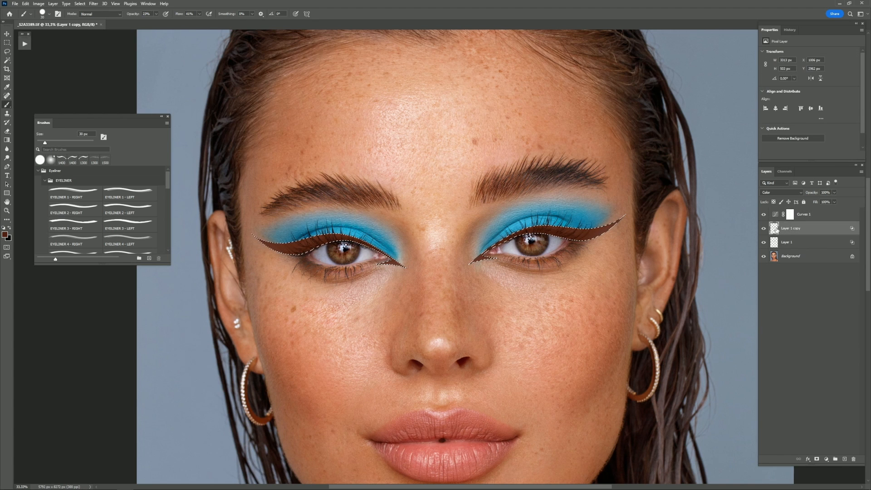
pyautogui.click(791, 215)
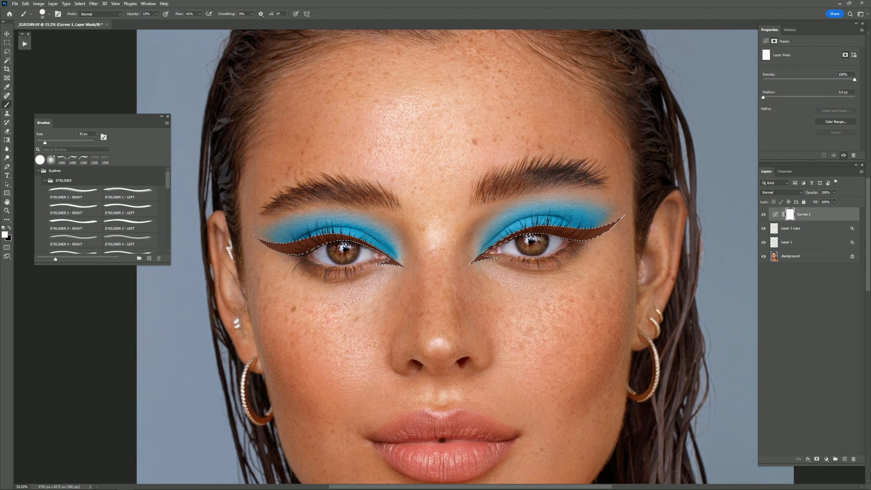
pyautogui.click(5, 52)
pyautogui.hotkey('ctrl', 'd')
pyautogui.click(776, 214)
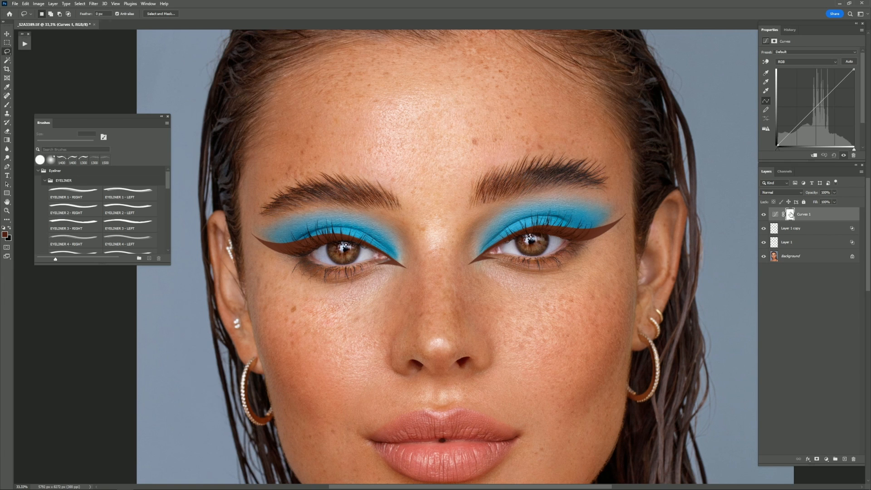
# - Invert the Curves mask so it reveals only the eyeliner, and shape the curve into an S for stronger contrast
pyautogui.click(790, 214)
pyautogui.hotkey('ctrl', 'i')
pyautogui.click(776, 214)
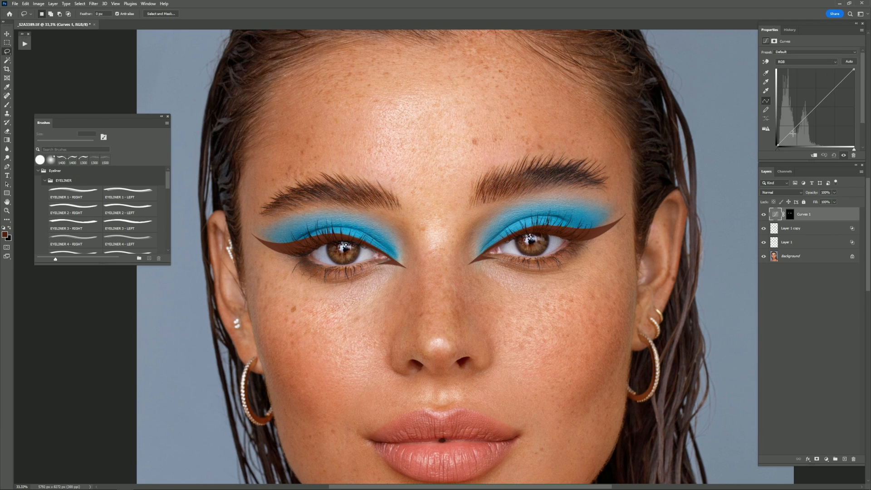
pyautogui.moveTo(798, 126); pyautogui.dragTo(797, 135)
pyautogui.moveTo(827, 103); pyautogui.dragTo(819, 100)
pyautogui.moveTo(798, 136); pyautogui.dragTo(790, 139)
pyautogui.moveTo(823, 104); pyautogui.dragTo(817, 97)
# - Try the Luminosity blend mode on the Curves layer and compare the eyeliner with and without it
pyautogui.click(790, 193)
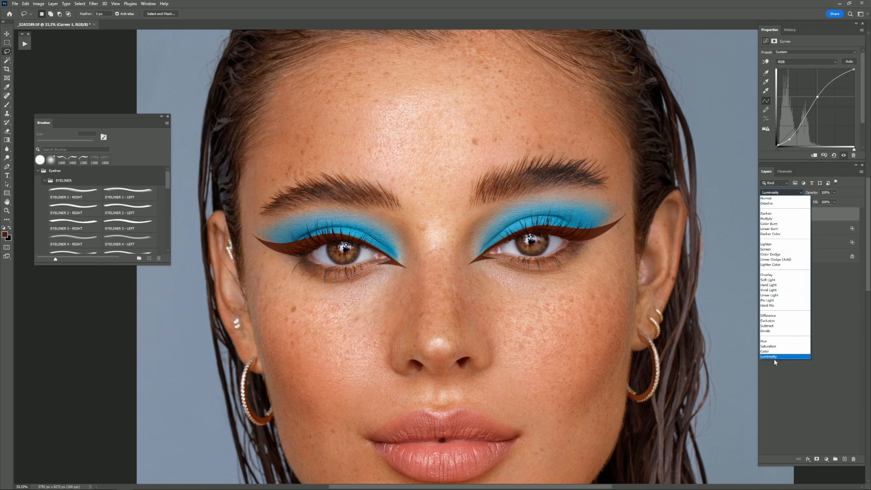
pyautogui.click(775, 358)
pyautogui.click(764, 215)
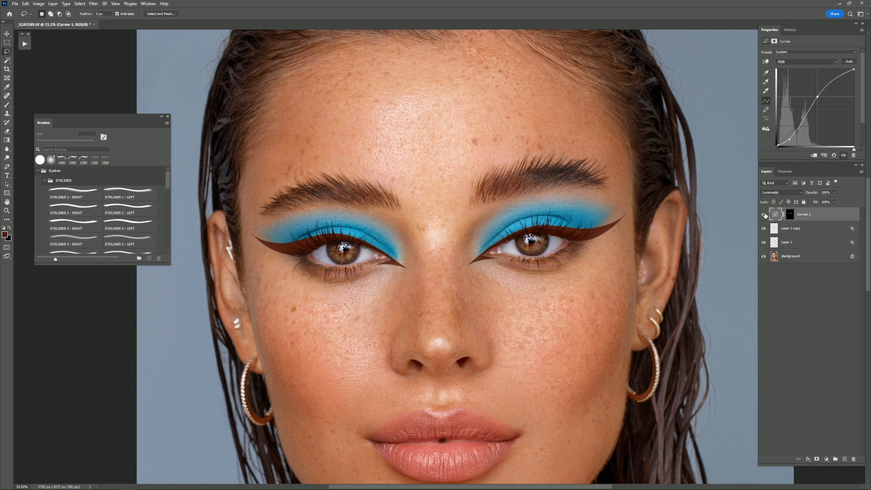
# - Extend the dark end of Layer 1's Underlying Layer blend range so the lashes show through the eyeliner
pyautogui.moveTo(708, 273); pyautogui.dragTo(609, 292)
pyautogui.hotkey('ctrl', '+')
pyautogui.hotkey('ctrl', '+')
pyautogui.hotkey('ctrl', '+')
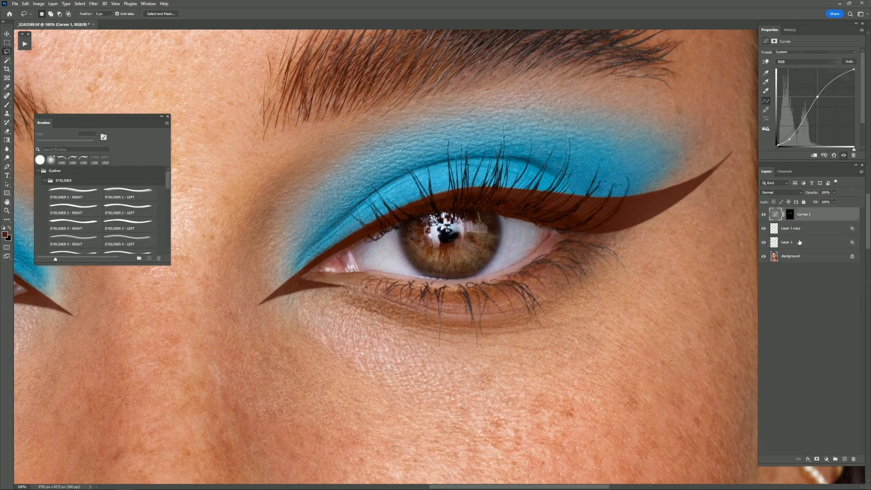
pyautogui.click(800, 242)
pyautogui.moveTo(815, 195)
pyautogui.mouseDown()
pyautogui.moveTo(803, 195)
pyautogui.moveTo(815, 195)
pyautogui.mouseUp()
pyautogui.doubleClick(798, 241)
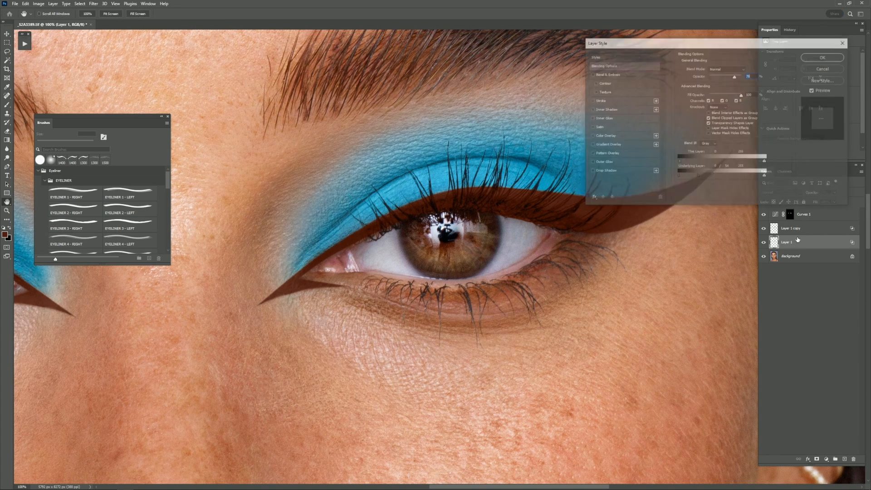
pyautogui.moveTo(700, 176); pyautogui.dragTo(711, 177)
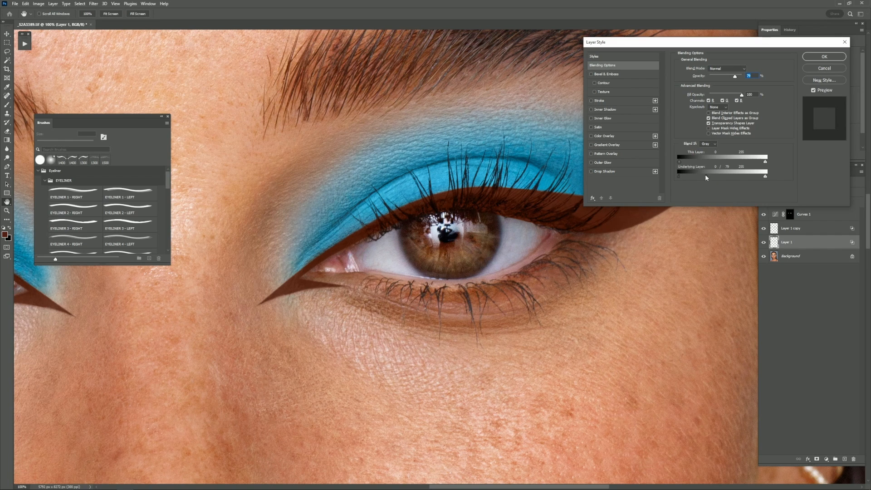
pyautogui.click(819, 57)
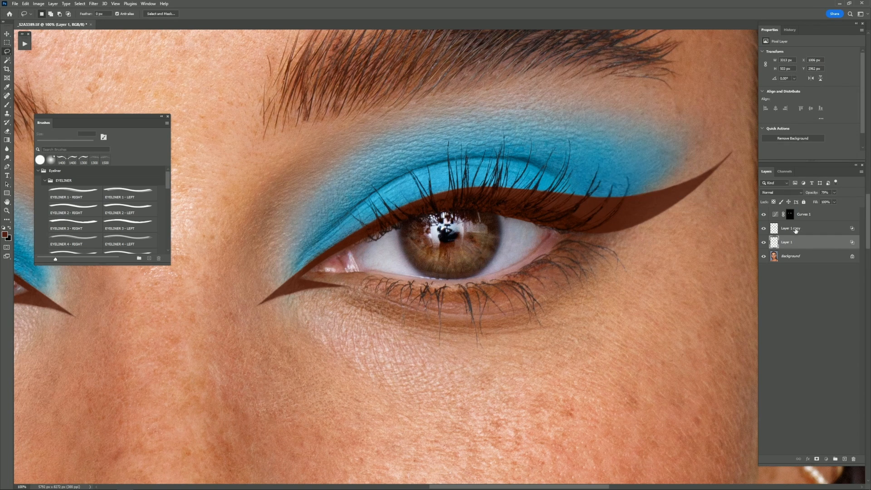
# - Extend the dark end of the Layer 1 copy's Underlying Layer blend range to bring the lashes through its colour
pyautogui.click(799, 229)
pyautogui.doubleClick(806, 234)
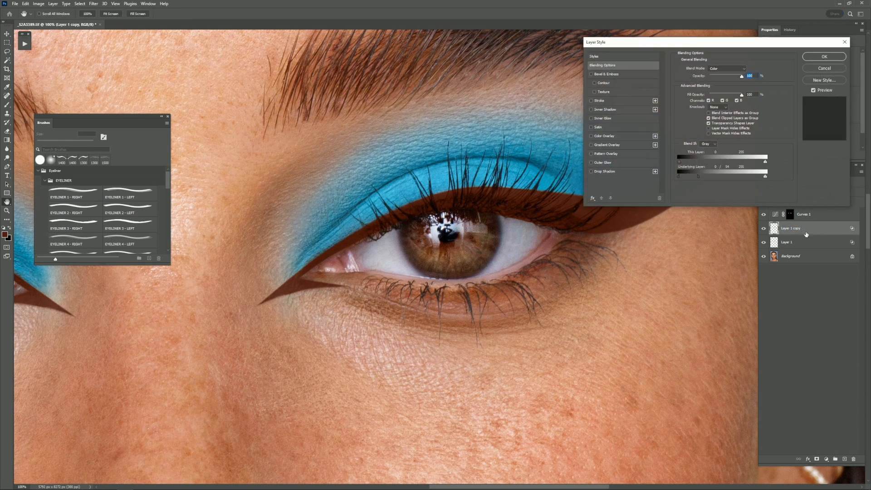
pyautogui.moveTo(707, 177); pyautogui.dragTo(705, 177)
pyautogui.click(825, 57)
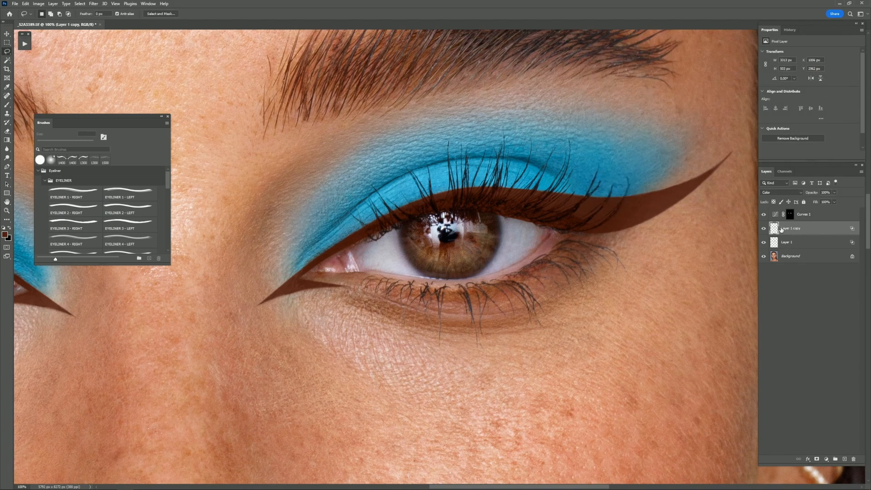
# - Create a group and move the Curves layer, Layer 1 copy and Layer 1 into it
pyautogui.hotkey('ctrl', '-')
pyautogui.hotkey('ctrl', '-')
pyautogui.hotkey('ctrl', '-')
pyautogui.hotkey('ctrl', '-')
pyautogui.click(818, 219)
pyautogui.click(836, 459)
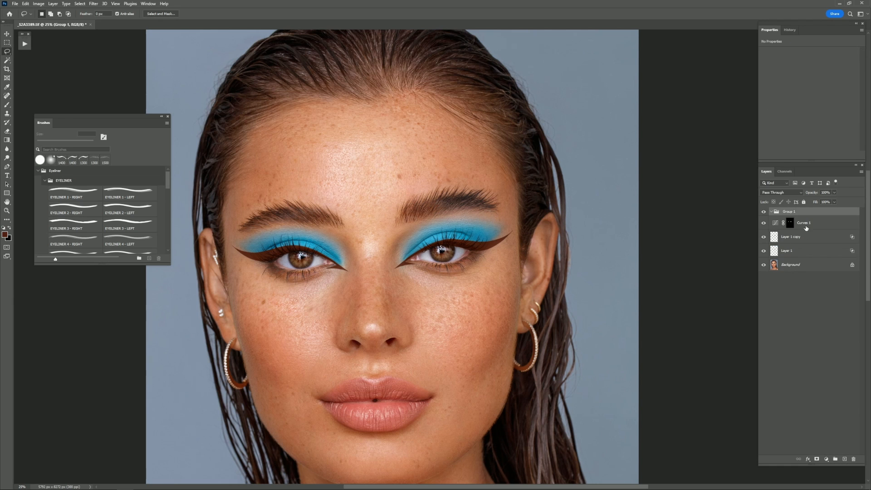
pyautogui.click(805, 226)
pyautogui.keyDown('shift'); pyautogui.click(801, 250); pyautogui.keyUp('shift')
pyautogui.moveTo(802, 251); pyautogui.dragTo(788, 212)
# - Compare the portrait with and without the grouped eyeliner layers at different zoom levels
pyautogui.click(763, 212)
pyautogui.click(764, 212)
pyautogui.moveTo(671, 271); pyautogui.dragTo(728, 251)
pyautogui.hotkey('ctrl', '-')
pyautogui.hotkey('ctrl', '-')
pyautogui.hotkey('ctrl', '+')
pyautogui.hotkey('ctrl', '+')
pyautogui.click(764, 212)
pyautogui.click(764, 211)
pyautogui.click(764, 211)
pyautogui.click(764, 212)
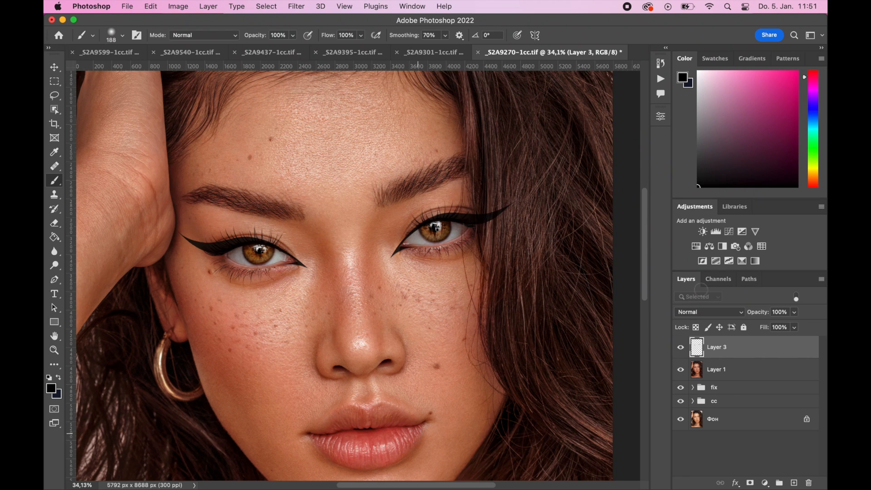
# - Compare the _S2A9270 portrait with and without the black eyeliner on Layer 3, and set that layer's opacity to 95%
pyautogui.click(682, 347)
pyautogui.click(682, 348)
pyautogui.click(682, 348)
pyautogui.click(682, 348)
pyautogui.click(795, 312)
pyautogui.moveTo(795, 326); pyautogui.dragTo(792, 326)
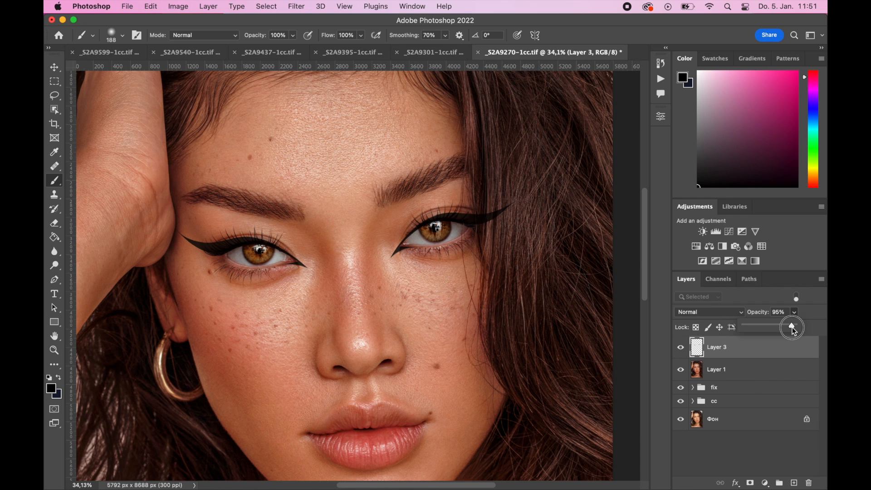
# - Add a Color Overlay to Layer 3 and give the eyeliner a teal colour
pyautogui.doubleClick(725, 347)
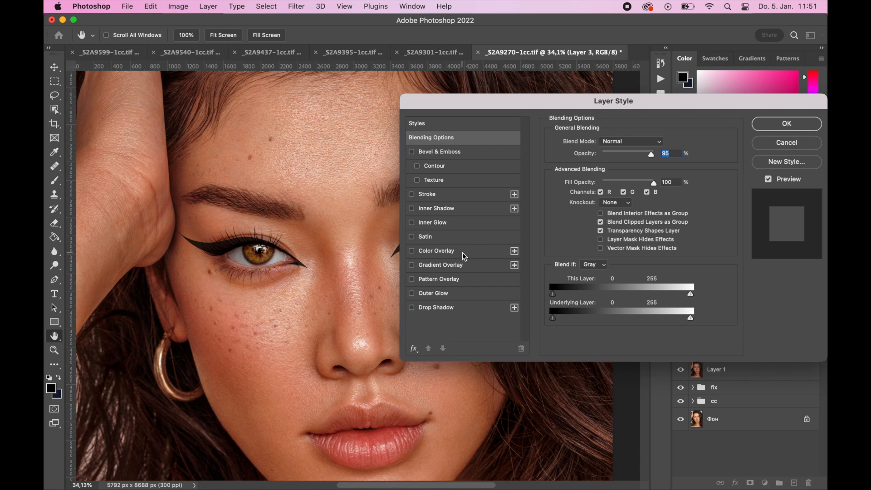
pyautogui.moveTo(533, 104); pyautogui.dragTo(582, 49)
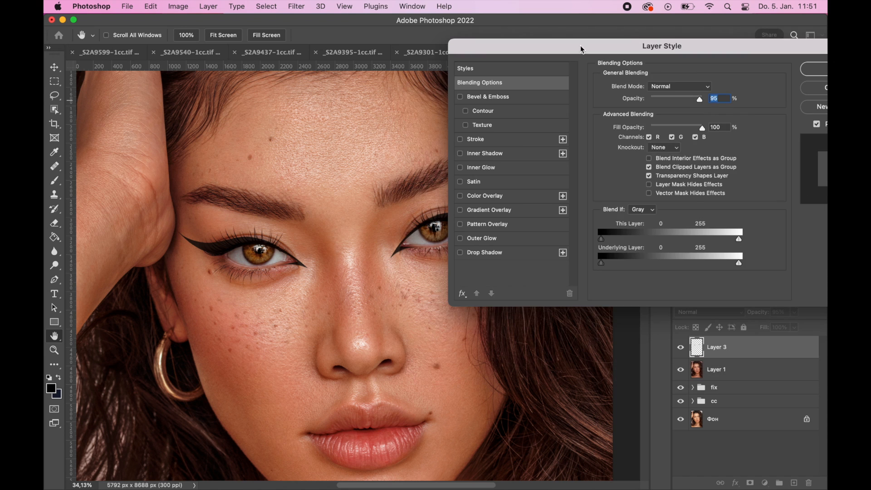
pyautogui.click(485, 198)
pyautogui.click(666, 88)
pyautogui.click(710, 88)
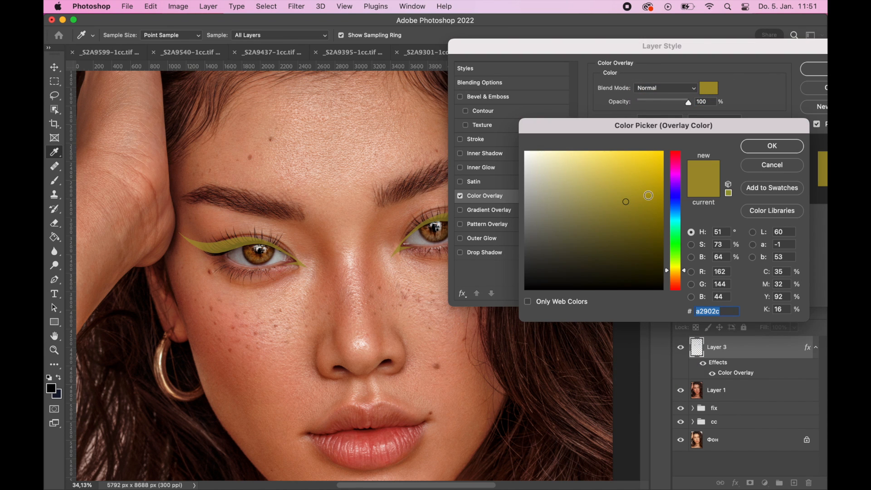
pyautogui.click(679, 222)
pyautogui.click(652, 191)
pyautogui.click(772, 146)
# - Set Layer 3's dark Underlying Layer blend range to 27 / 133 so the lashes show through the teal eyeliner
pyautogui.click(496, 83)
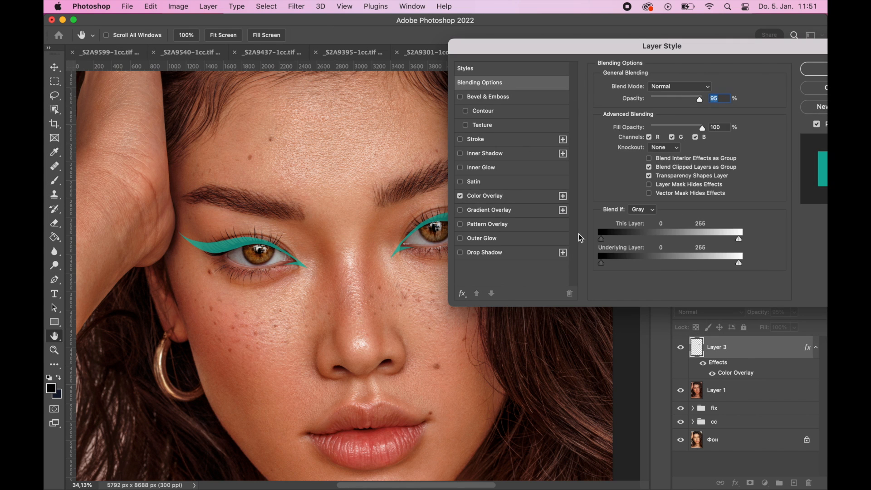
pyautogui.moveTo(606, 263); pyautogui.dragTo(674, 268)
pyautogui.moveTo(605, 263); pyautogui.dragTo(615, 263)
pyautogui.moveTo(691, 50); pyautogui.dragTo(757, 89)
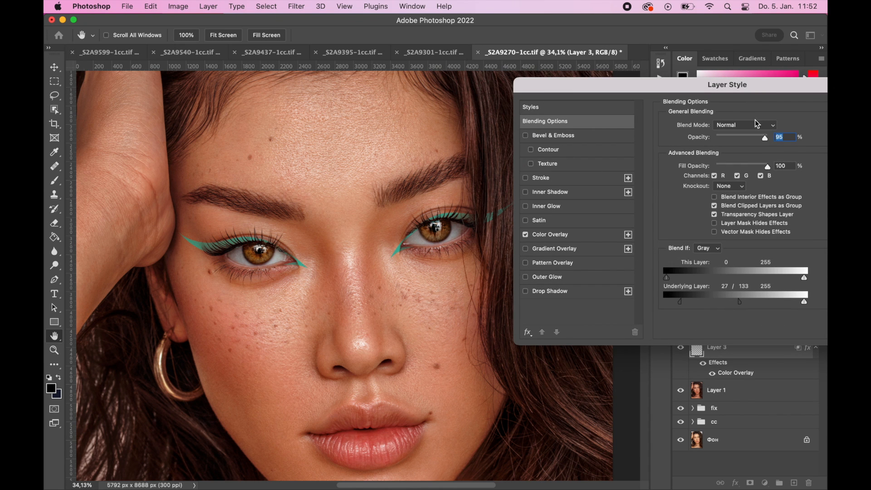
# - Reopen the Color Overlay colour of Layer 3 and try other hues and shades for the eyeliner
pyautogui.click(550, 234)
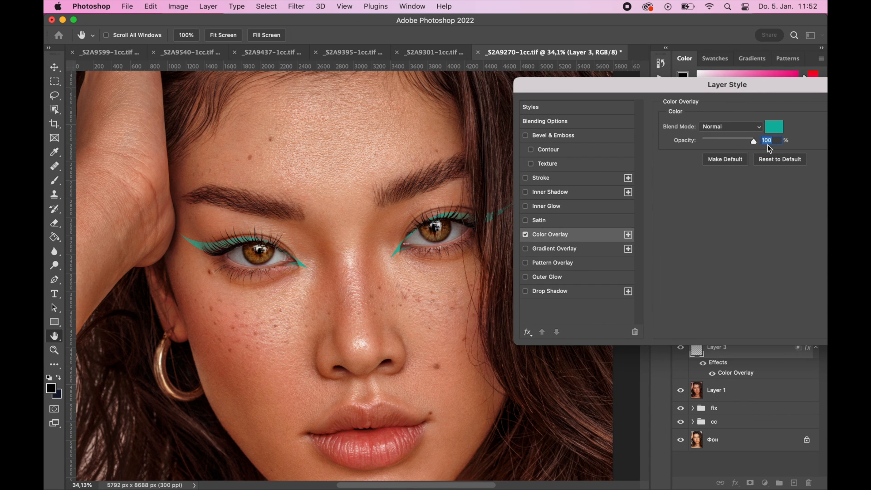
pyautogui.click(774, 126)
pyautogui.moveTo(681, 220); pyautogui.dragTo(679, 154)
pyautogui.moveTo(589, 184); pyautogui.dragTo(509, 147)
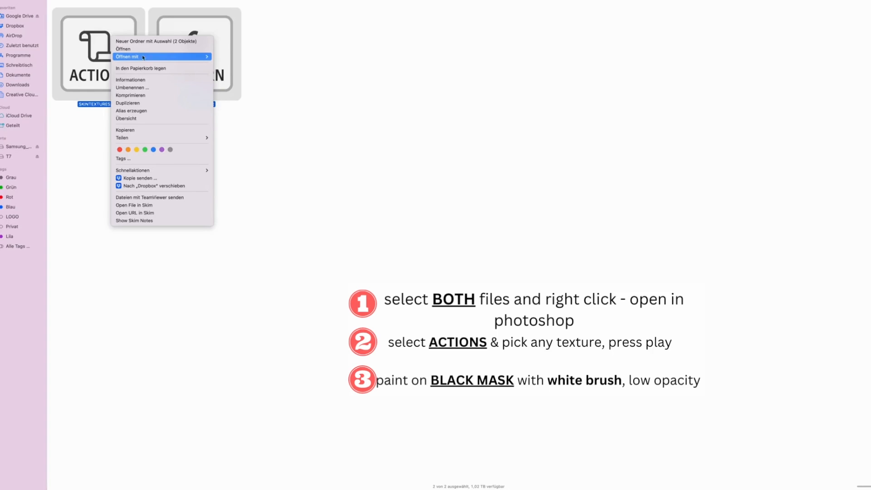
# - Open both selected skin texture files, the actions and the patterns, in Photoshop
pyautogui.moveTo(168, 59)
pyautogui.click(225, 57)
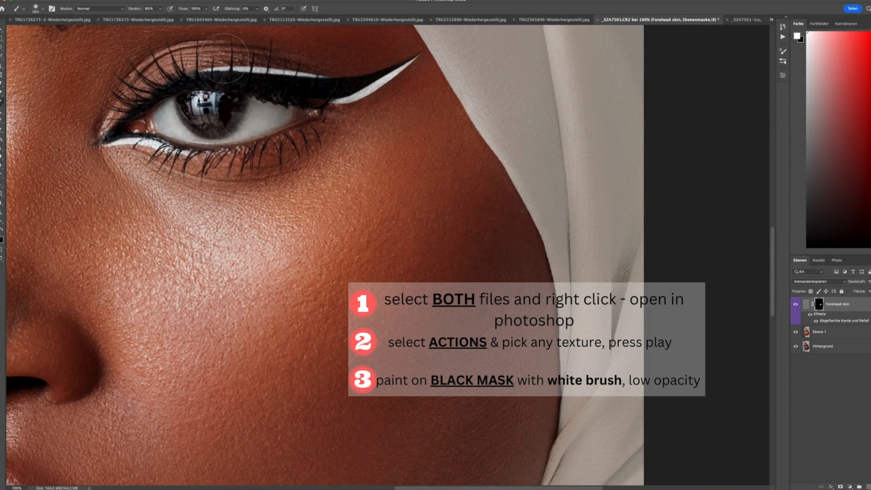
# - Run the "hand and skin" action from the newly loaded SKINTEXTURES set and select the "Forehead skin" action
pyautogui.click(783, 37)
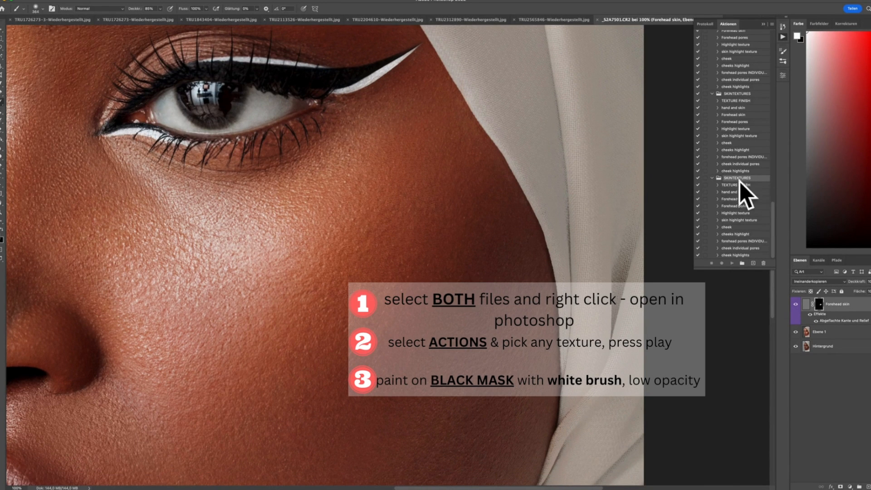
pyautogui.click(736, 193)
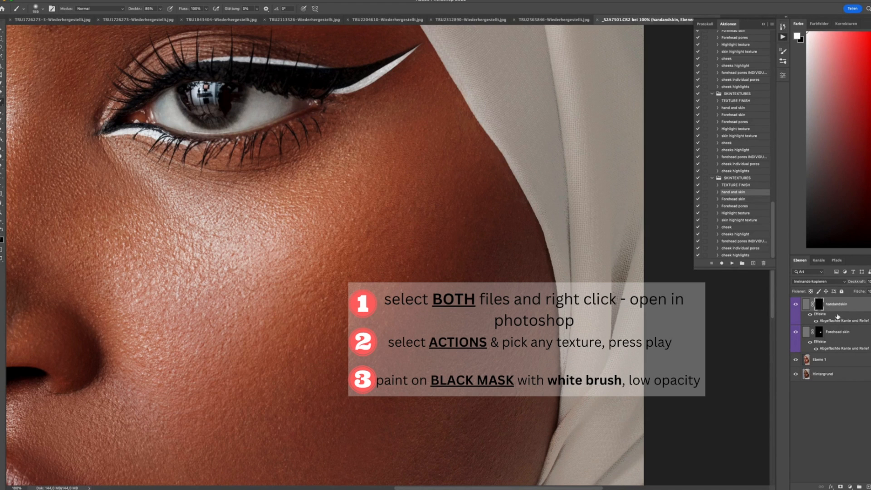
pyautogui.click(736, 200)
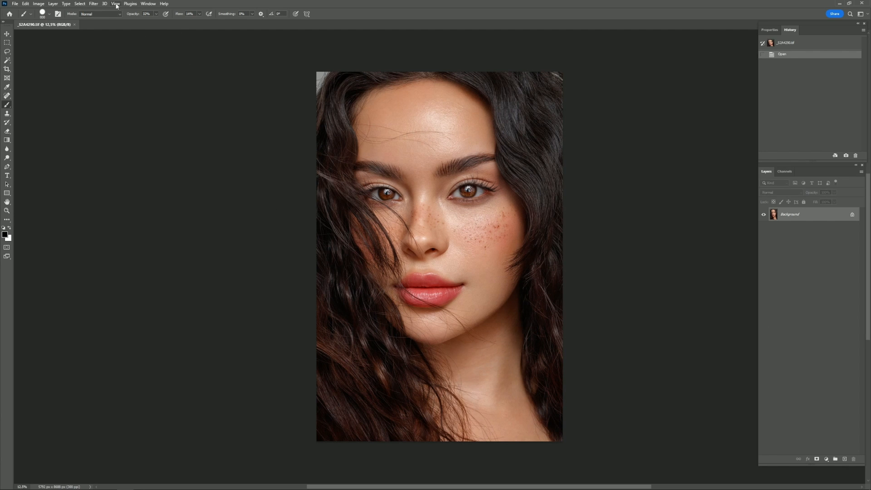
# - Display the Actions panel for the _S2A4290.tif portrait
pyautogui.click(142, 4)
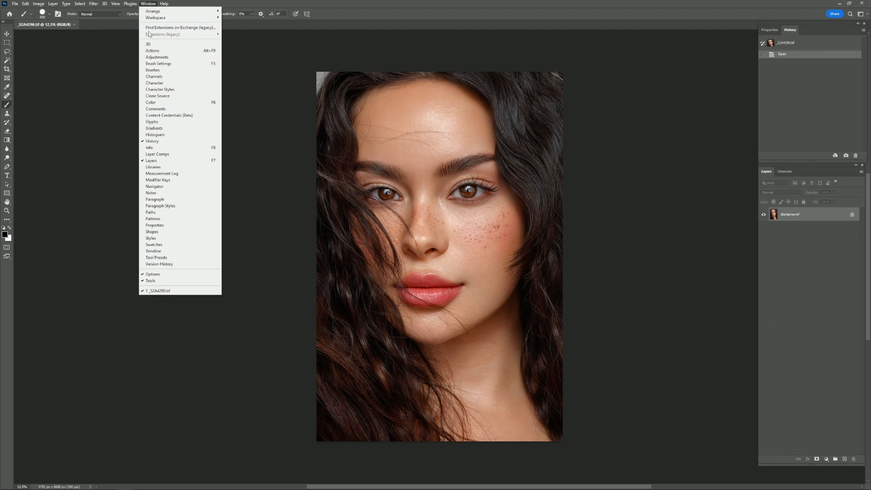
pyautogui.click(155, 50)
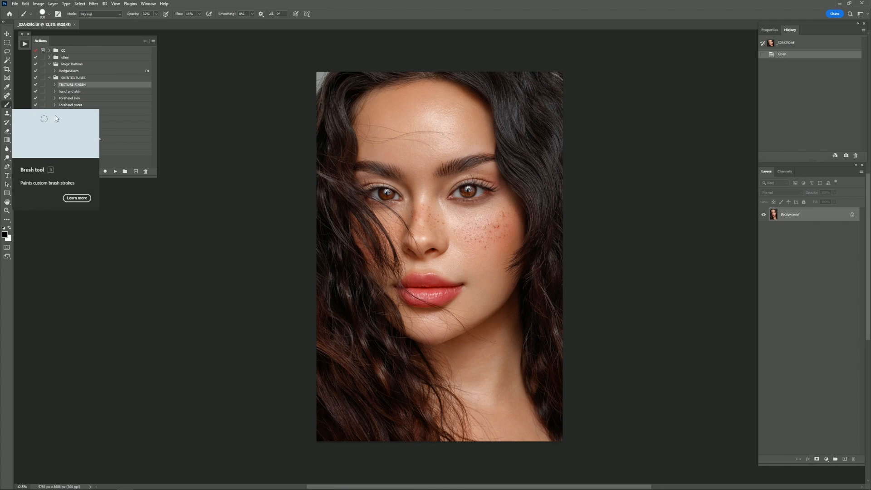
pyautogui.click(219, 123)
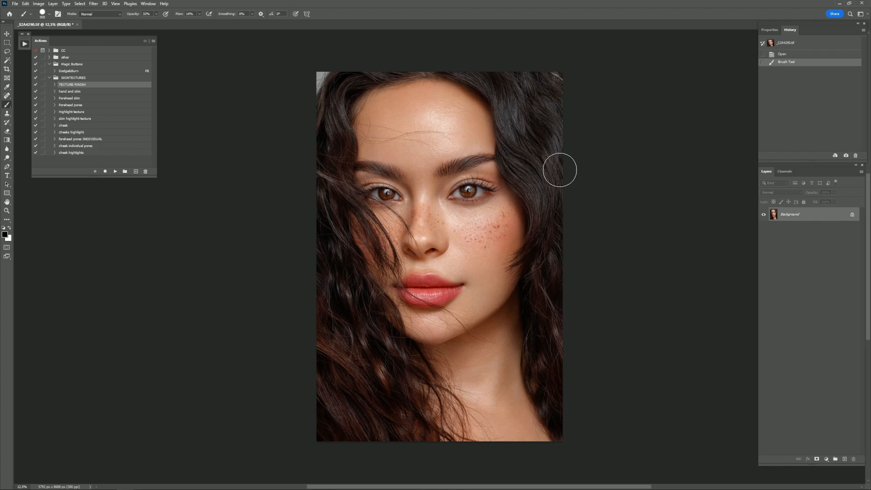
# - Run the "hand and skin" action from the SKINTEXTURES set to add a masked texture layer for the forehead
pyautogui.hotkey('ctrl', '+')
pyautogui.hotkey('ctrl', '+')
pyautogui.hotkey('ctrl', '+')
pyautogui.moveTo(679, 163); pyautogui.dragTo(679, 174)
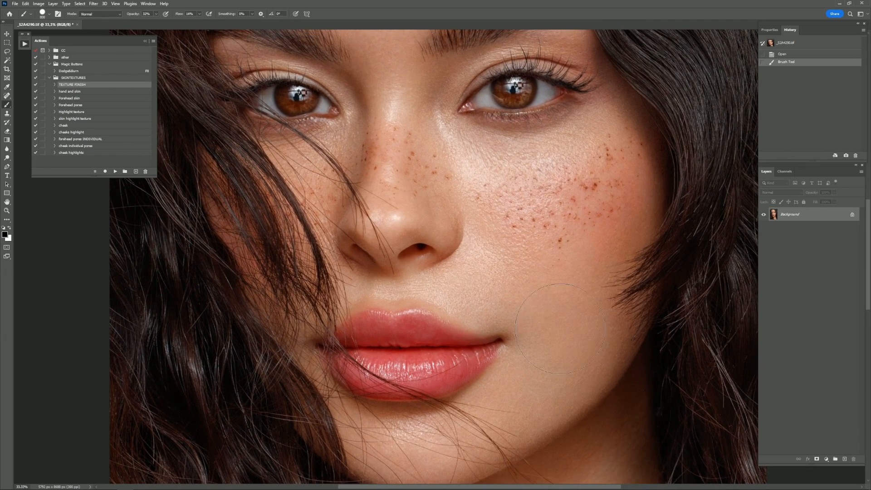
pyautogui.moveTo(677, 182); pyautogui.dragTo(699, 406)
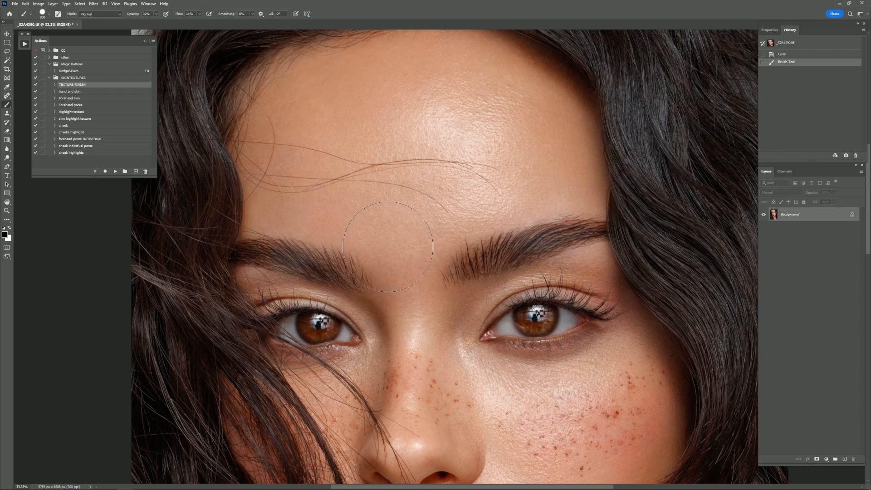
pyautogui.moveTo(685, 128); pyautogui.dragTo(688, 200)
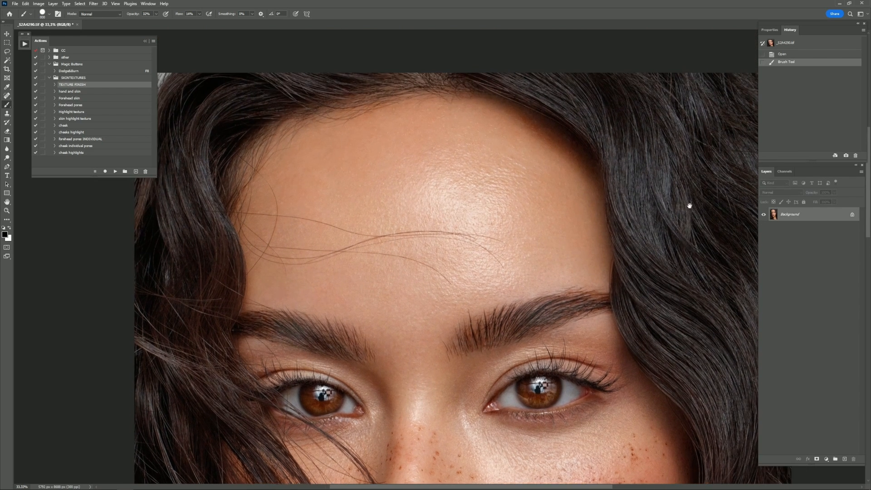
pyautogui.click(100, 91)
pyautogui.click(115, 171)
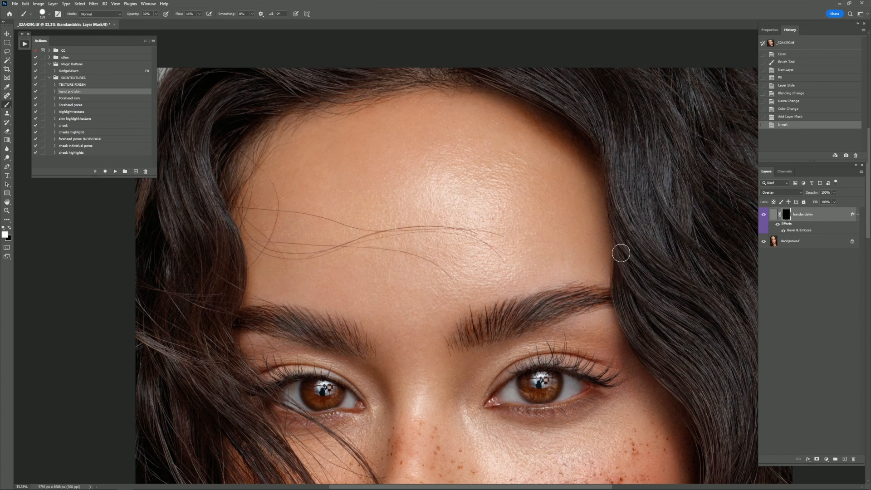
# - Paint white on the texture layer's black mask over the forehead above the hair-covered eye, down towards the brows
pyautogui.moveTo(609, 245); pyautogui.dragTo(670, 266)
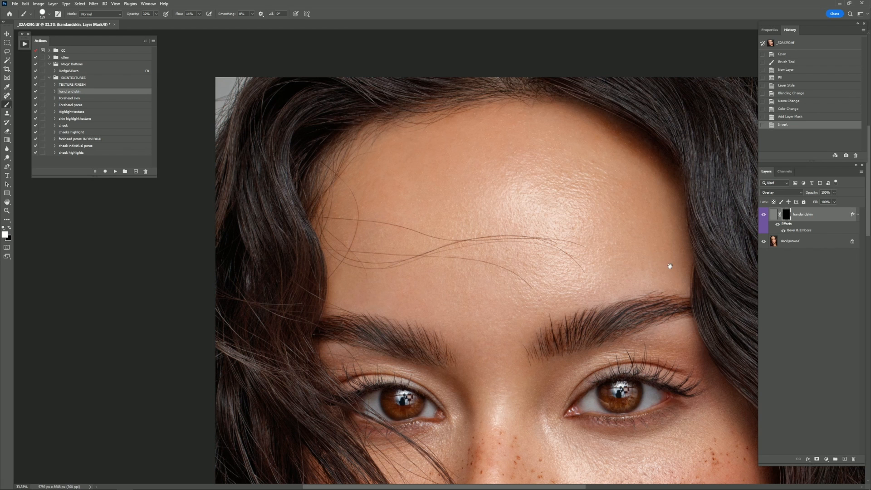
pyautogui.press(']')
pyautogui.press(']')
pyautogui.press(']')
pyautogui.press('[')
pyautogui.moveTo(361, 199)
pyautogui.mouseDown()
pyautogui.moveTo(361, 142)
pyautogui.moveTo(502, 124)
pyautogui.mouseUp()
pyautogui.moveTo(458, 172); pyautogui.dragTo(352, 261)
pyautogui.moveTo(396, 292); pyautogui.dragTo(372, 286)
pyautogui.moveTo(382, 291)
pyautogui.mouseDown()
pyautogui.moveTo(444, 301)
pyautogui.moveTo(484, 346)
pyautogui.mouseUp()
# - Paint the skin texture into the mask along the upper nose bridge between the eyes with a smaller brush
pyautogui.press('[')
pyautogui.press('[')
pyautogui.moveTo(488, 388); pyautogui.dragTo(499, 372)
pyautogui.press('[')
pyautogui.moveTo(506, 366)
pyautogui.mouseDown()
pyautogui.moveTo(513, 360)
pyautogui.moveTo(514, 380)
pyautogui.mouseUp()
# - Paint the skin texture into the mask across the other side of the forehead with a larger brush
pyautogui.press(']')
pyautogui.press(']')
pyautogui.press(']')
pyautogui.moveTo(585, 277); pyautogui.dragTo(634, 247)
pyautogui.moveTo(645, 179)
pyautogui.mouseDown()
pyautogui.moveTo(547, 123)
pyautogui.moveTo(599, 141)
pyautogui.moveTo(554, 120)
pyautogui.mouseUp()
pyautogui.moveTo(655, 258)
pyautogui.mouseDown()
pyautogui.moveTo(634, 279)
pyautogui.moveTo(665, 194)
pyautogui.moveTo(649, 276)
pyautogui.mouseUp()
# - Raise the Texture scale slightly in the Bevel & Emboss style of the handandskin layer
pyautogui.hotkey('ctrl', '+')
pyautogui.hotkey('ctrl', '+')
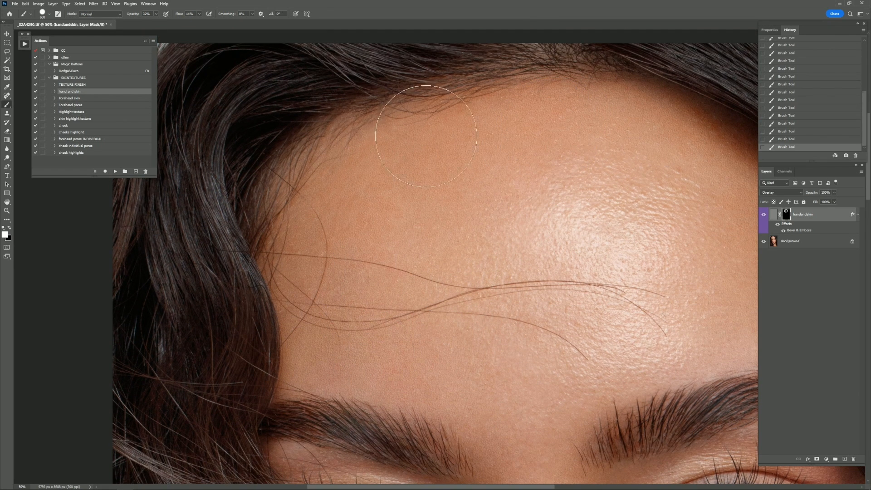
pyautogui.click(813, 215)
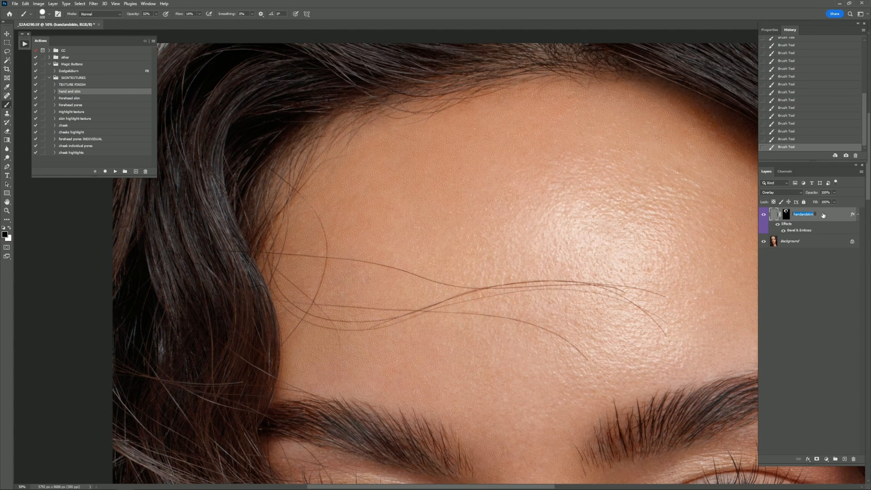
pyautogui.doubleClick(829, 217)
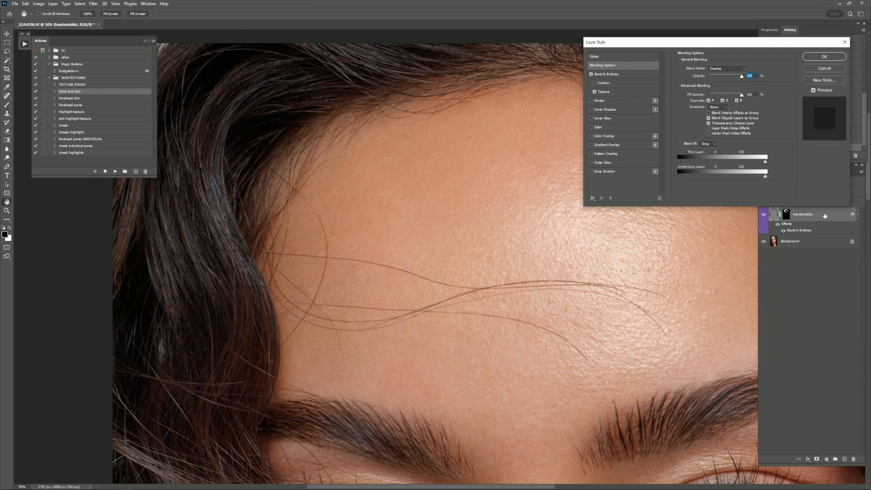
pyautogui.click(637, 94)
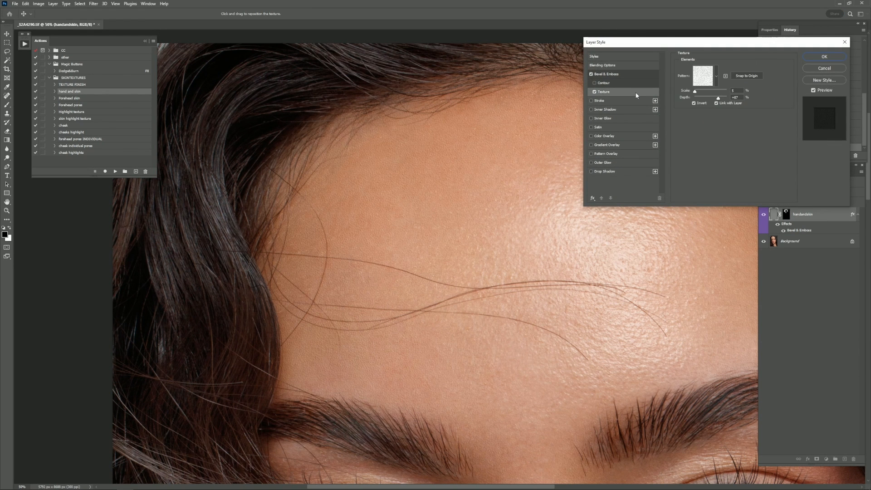
pyautogui.click(697, 92)
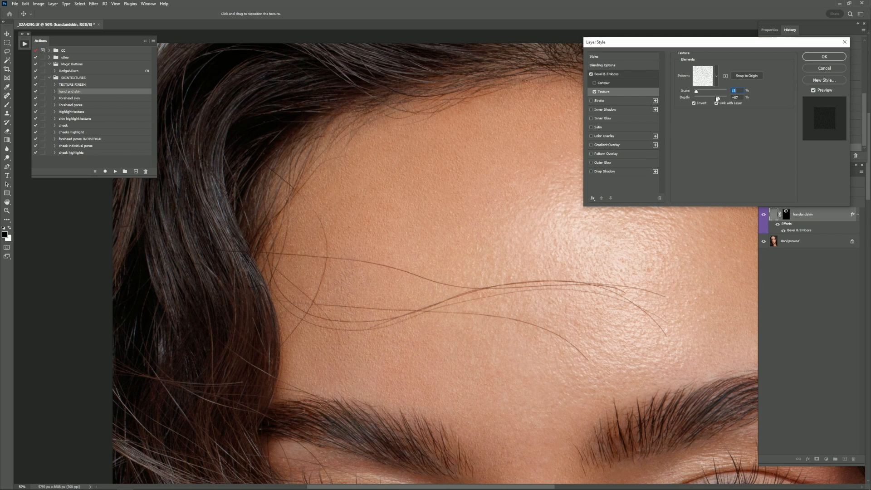
# - Reduce the handandskin layer's Bevel & Emboss highlight opacity, set its shadow opacity to 40%, and lower the layer opacity to 70%
pyautogui.click(630, 75)
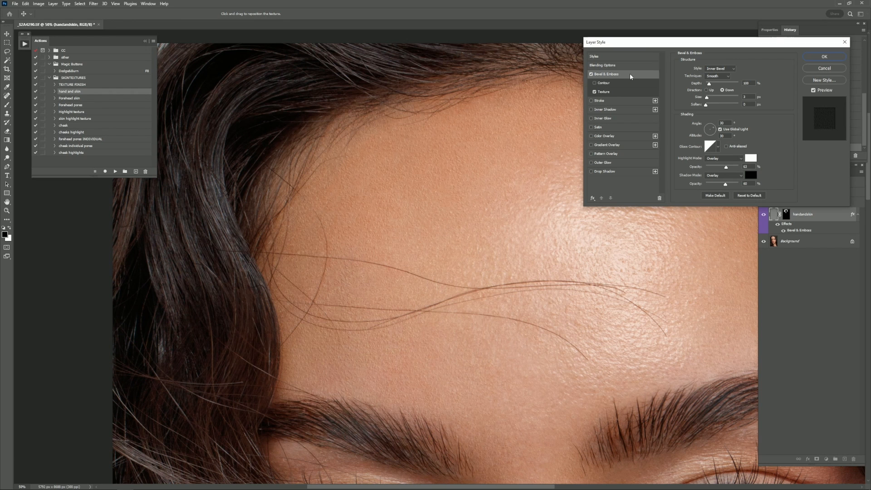
pyautogui.click(821, 57)
pyautogui.moveTo(725, 169)
pyautogui.mouseDown()
pyautogui.moveTo(712, 167)
pyautogui.moveTo(727, 168)
pyautogui.moveTo(719, 186)
pyautogui.moveTo(725, 167)
pyautogui.mouseUp()
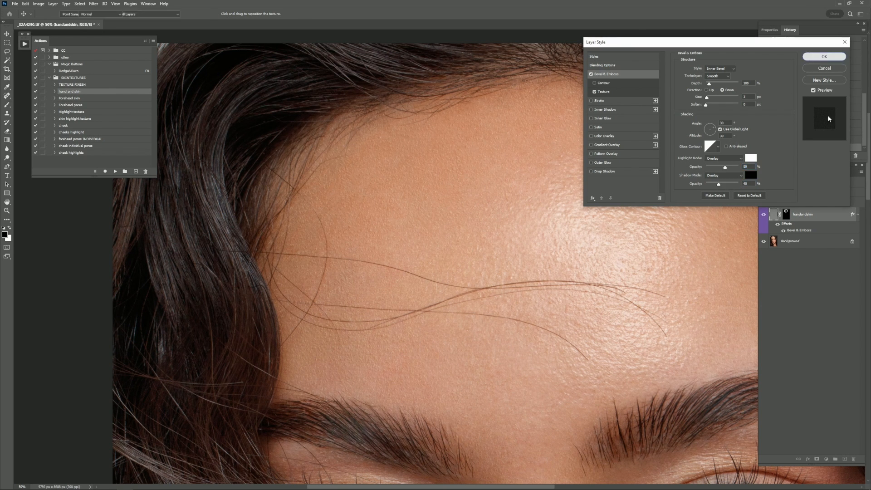
pyautogui.press('Return')
pyautogui.moveTo(813, 195); pyautogui.dragTo(802, 194)
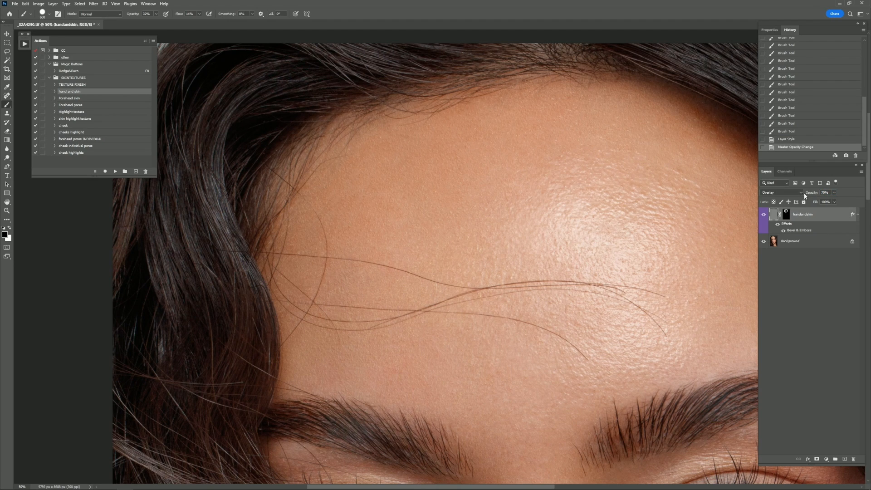
# - Paint white on the handandskin layer's mask along the nose bridge, tip and base with a smaller brush
pyautogui.moveTo(621, 362); pyautogui.dragTo(545, 137)
pyautogui.moveTo(638, 327)
pyautogui.mouseDown()
pyautogui.moveTo(534, 109)
pyautogui.moveTo(534, 77)
pyautogui.moveTo(593, 141)
pyautogui.mouseUp()
pyautogui.click(787, 214)
pyautogui.press('x')
pyautogui.press('[')
pyautogui.press('[')
pyautogui.press('[')
pyautogui.moveTo(397, 287)
pyautogui.mouseDown()
pyautogui.moveTo(424, 278)
pyautogui.moveTo(391, 229)
pyautogui.moveTo(416, 296)
pyautogui.moveTo(379, 285)
pyautogui.mouseUp()
pyautogui.click(413, 288)
pyautogui.click(412, 275)
pyautogui.click(410, 276)
pyautogui.click(410, 295)
pyautogui.click(410, 292)
pyautogui.click(402, 186)
pyautogui.click(405, 213)
pyautogui.click(408, 250)
pyautogui.click(399, 268)
pyautogui.click(362, 254)
pyautogui.click(434, 347)
pyautogui.scroll(5, 449, 170)
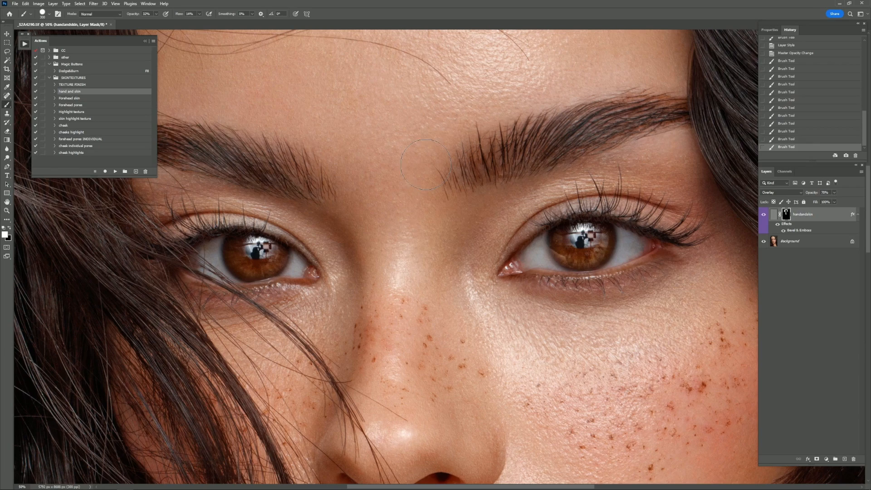
# - Paint the handandskin texture into the mask around the uncovered eye, between the upper eyelid and the brow
pyautogui.click(502, 189)
pyautogui.moveTo(660, 274)
pyautogui.mouseDown()
pyautogui.moveTo(669, 292)
pyautogui.moveTo(506, 300)
pyautogui.mouseUp()
pyautogui.click(504, 170)
pyautogui.press('[')
pyautogui.press('[')
pyautogui.press('[')
# - Paint the handandskin texture into the mask over the uncovered cheek with a larger brush
pyautogui.moveTo(638, 270)
pyautogui.mouseDown()
pyautogui.moveTo(599, 148)
pyautogui.moveTo(591, 66)
pyautogui.mouseUp()
pyautogui.press(']')
pyautogui.press(']')
pyautogui.press(']')
pyautogui.press(']')
pyautogui.press(']')
pyautogui.press(']')
pyautogui.press(']')
pyautogui.press(']')
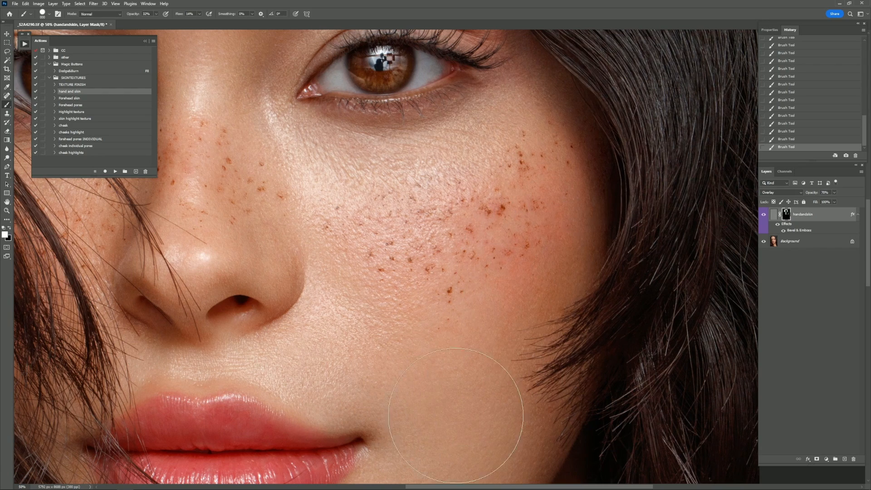
pyautogui.moveTo(494, 330); pyautogui.dragTo(507, 237)
# - Paint the handandskin texture into the mask around the mouth and chin with a smaller brush
pyautogui.press('[')
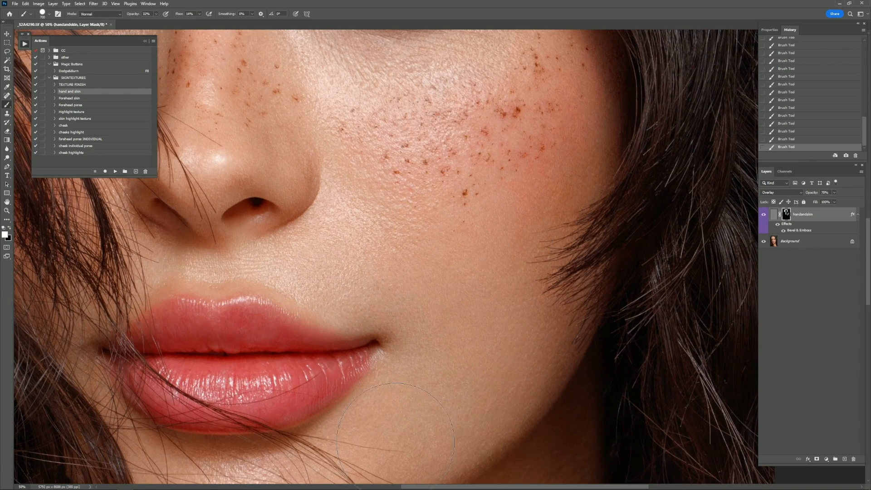
pyautogui.press('[')
pyautogui.press('[')
pyautogui.moveTo(444, 356); pyautogui.dragTo(513, 271)
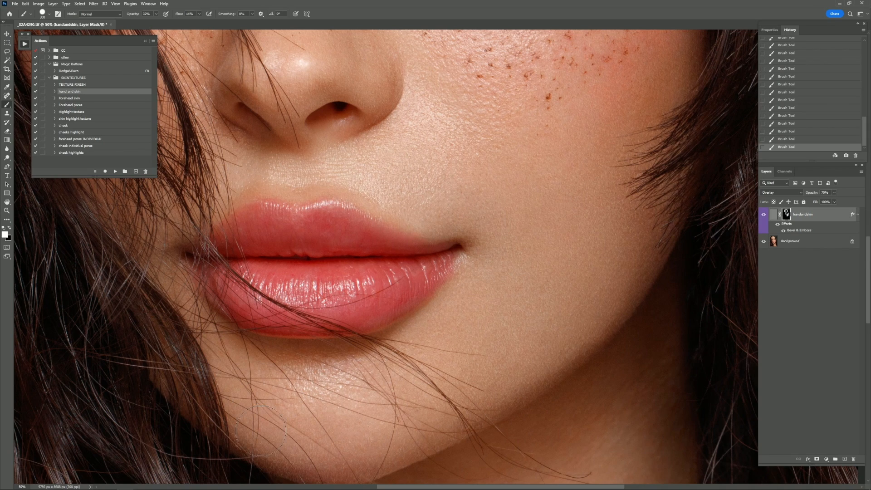
pyautogui.press(']')
pyautogui.moveTo(650, 119)
pyautogui.mouseDown()
pyautogui.moveTo(604, 212)
pyautogui.moveTo(632, 237)
pyautogui.moveTo(602, 161)
pyautogui.mouseUp()
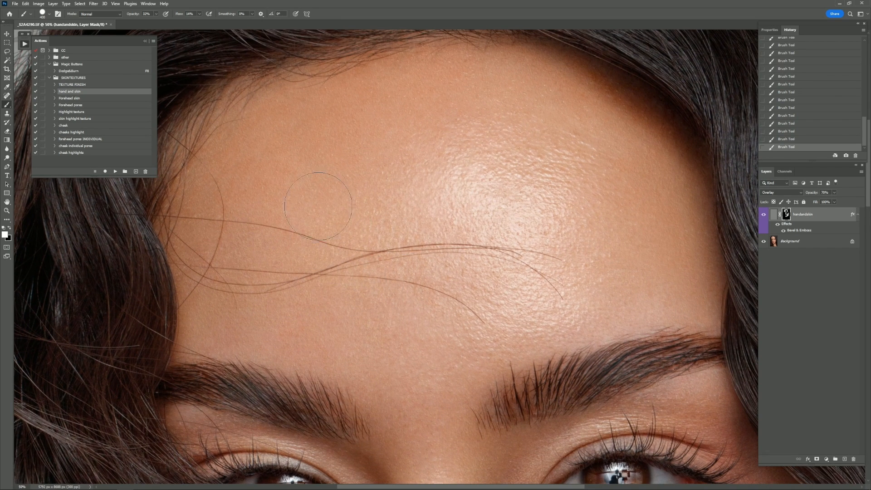
# - Run the "Forehead skin" action and move its layer together with the handandskin layer into a new group
pyautogui.click(76, 99)
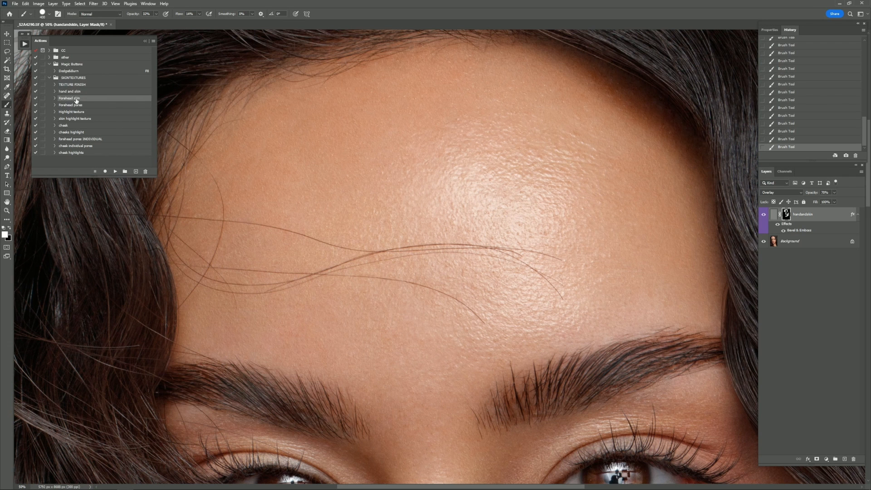
pyautogui.click(115, 172)
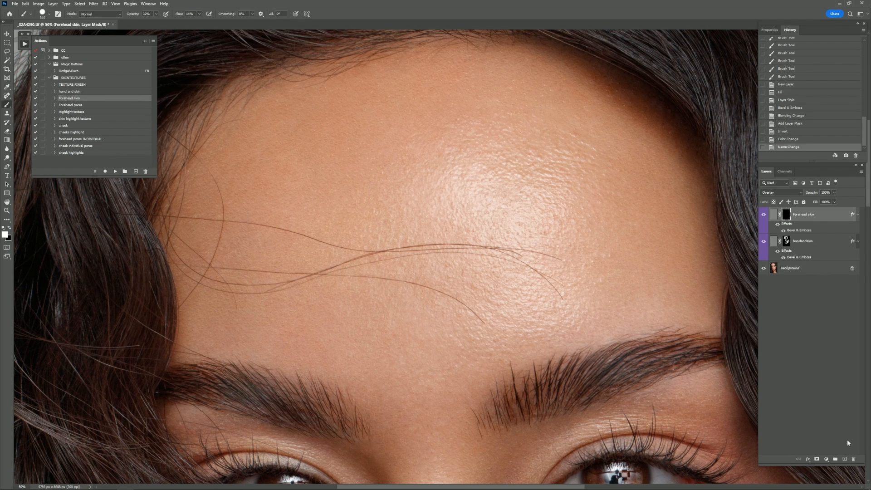
pyautogui.click(836, 460)
pyautogui.click(809, 223)
pyautogui.keyDown('shift'); pyautogui.click(802, 252); pyautogui.keyUp('shift')
pyautogui.moveTo(802, 223); pyautogui.dragTo(802, 216)
pyautogui.click(817, 224)
# - Paint white on the Forehead skin layer's mask over the shiny centre of the forehead with a larger brush
pyautogui.click(792, 223)
pyautogui.press('x')
pyautogui.press(']')
pyautogui.press(']')
pyautogui.press(']')
pyautogui.press(']')
pyautogui.moveTo(323, 208); pyautogui.dragTo(431, 131)
pyautogui.moveTo(491, 114)
pyautogui.mouseDown()
pyautogui.moveTo(342, 139)
pyautogui.moveTo(417, 178)
pyautogui.moveTo(493, 272)
pyautogui.moveTo(421, 271)
pyautogui.mouseUp()
pyautogui.moveTo(486, 277); pyautogui.dragTo(487, 314)
pyautogui.moveTo(503, 263); pyautogui.dragTo(496, 236)
pyautogui.press('[')
pyautogui.moveTo(576, 323)
pyautogui.mouseDown()
pyautogui.moveTo(518, 177)
pyautogui.moveTo(563, 289)
pyautogui.moveTo(544, 300)
pyautogui.mouseUp()
pyautogui.moveTo(544, 300)
pyautogui.mouseDown()
pyautogui.moveTo(510, 199)
pyautogui.moveTo(427, 209)
pyautogui.mouseUp()
pyautogui.moveTo(457, 172); pyautogui.dragTo(449, 246)
pyautogui.moveTo(518, 290)
pyautogui.mouseDown()
pyautogui.moveTo(535, 218)
pyautogui.moveTo(548, 312)
pyautogui.mouseUp()
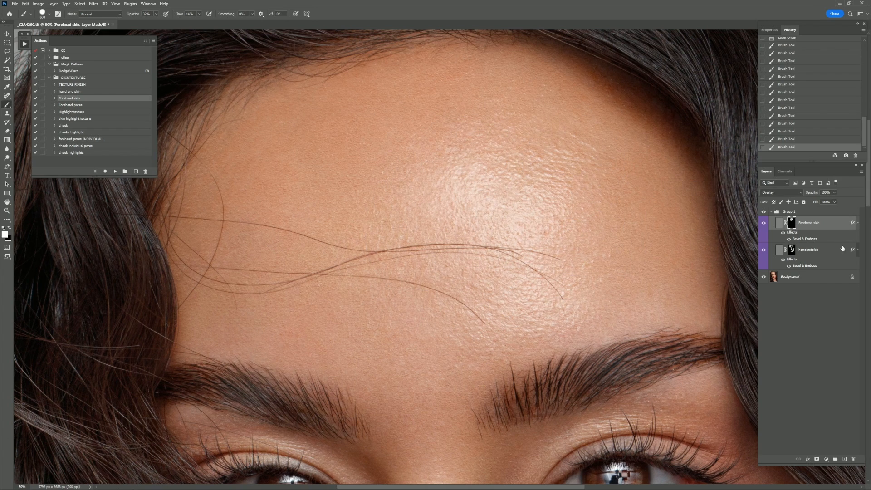
# - Compare the forehead with the Forehead skin layer off and on, and lower that layer's opacity slightly
pyautogui.click(765, 223)
pyautogui.click(764, 223)
pyautogui.moveTo(817, 193); pyautogui.dragTo(812, 193)
# - Run the "cheek" action from the SKINTEXTURES set to add a masked texture layer for the cheek
pyautogui.moveTo(643, 375); pyautogui.dragTo(603, 165)
pyautogui.moveTo(662, 340); pyautogui.dragTo(474, 72)
pyautogui.click(69, 126)
pyautogui.click(115, 171)
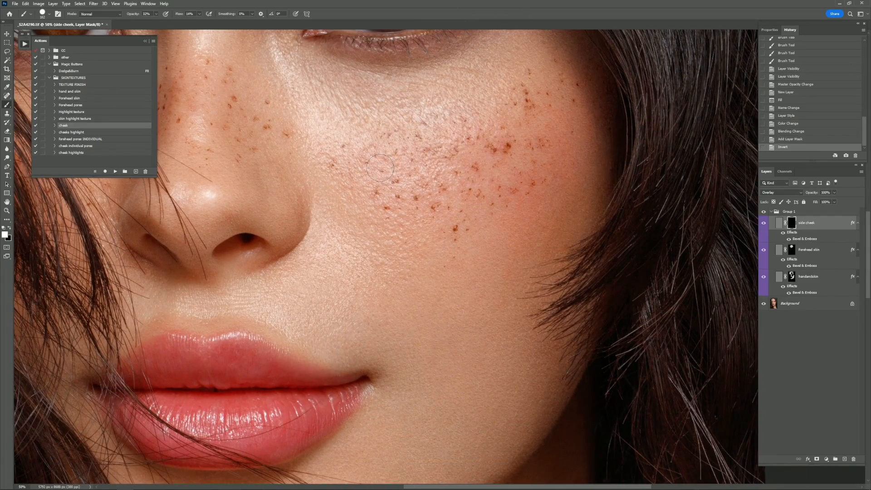
# - Paint the side cheek texture into its mask with diagonal strokes across the lower cheek
pyautogui.moveTo(644, 257); pyautogui.dragTo(655, 266)
pyautogui.moveTo(509, 207); pyautogui.dragTo(459, 255)
pyautogui.moveTo(522, 218); pyautogui.dragTo(454, 272)
pyautogui.moveTo(526, 227); pyautogui.dragTo(444, 281)
pyautogui.moveTo(531, 236); pyautogui.dragTo(427, 293)
pyautogui.moveTo(544, 254); pyautogui.dragTo(406, 309)
pyautogui.moveTo(522, 245); pyautogui.dragTo(422, 300)
pyautogui.moveTo(517, 236); pyautogui.dragTo(436, 286)
# - Lower the side cheek layer's opacity slightly and compare the cheek with the layer off and on
pyautogui.click(833, 285)
pyautogui.moveTo(815, 194); pyautogui.dragTo(810, 193)
pyautogui.click(807, 224)
pyautogui.click(764, 223)
pyautogui.click(764, 223)
# - Reduce the highlight and shadow opacity of the side cheek layer's Bevel & Emboss and adjust its light angle
pyautogui.doubleClick(834, 223)
pyautogui.click(615, 75)
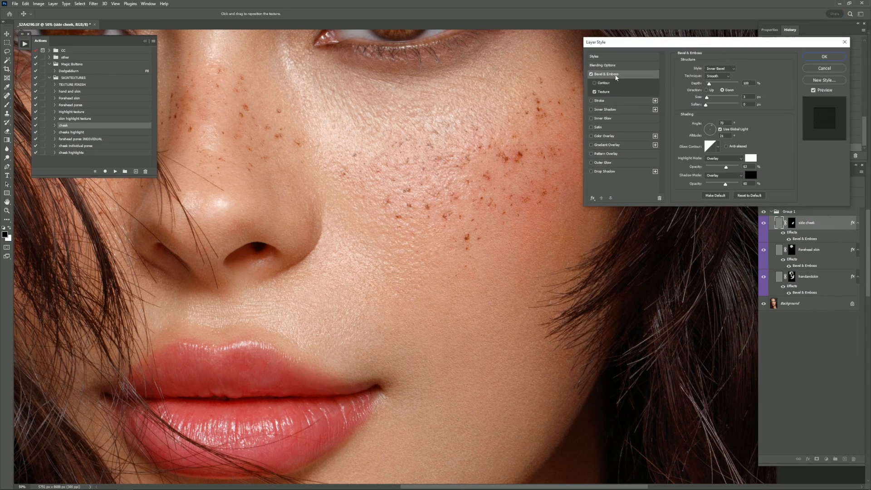
pyautogui.moveTo(728, 165); pyautogui.dragTo(724, 166)
pyautogui.click(712, 126)
pyautogui.moveTo(712, 133); pyautogui.dragTo(713, 128)
pyautogui.moveTo(726, 185); pyautogui.dragTo(716, 182)
# - Adjust the Texture scale in the side cheek layer's Bevel & Emboss style and apply the style changes
pyautogui.click(631, 93)
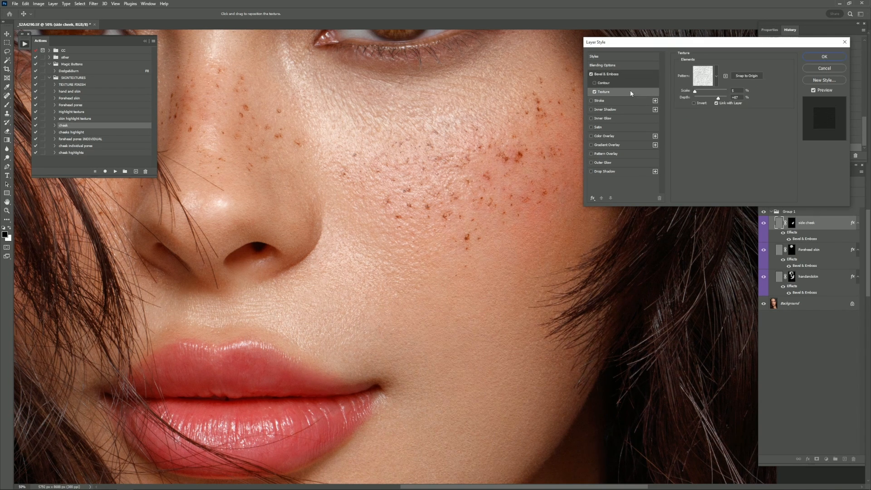
pyautogui.click(696, 92)
pyautogui.press('Return')
# - Run the "cheeks highlight" action to add a masked highlight texture layer for the cheek
pyautogui.click(98, 132)
pyautogui.click(116, 171)
# - Brush the cheeks highlight texture into its mask over the shiny cheek with a larger brush, and touch up the mask with the swapped colour
pyautogui.press(']')
pyautogui.press(']')
pyautogui.press(']')
pyautogui.press(']')
pyautogui.press(']')
pyautogui.moveTo(423, 161)
pyautogui.mouseDown()
pyautogui.moveTo(438, 158)
pyautogui.moveTo(439, 238)
pyautogui.mouseUp()
pyautogui.click(440, 239)
pyautogui.click(440, 239)
pyautogui.click(9, 228)
pyautogui.click(576, 136)
pyautogui.click(561, 119)
# - Set the Texture scale in the cheeks highlight layer's Bevel & Emboss style to 17%
pyautogui.click(834, 222)
pyautogui.doubleClick(838, 222)
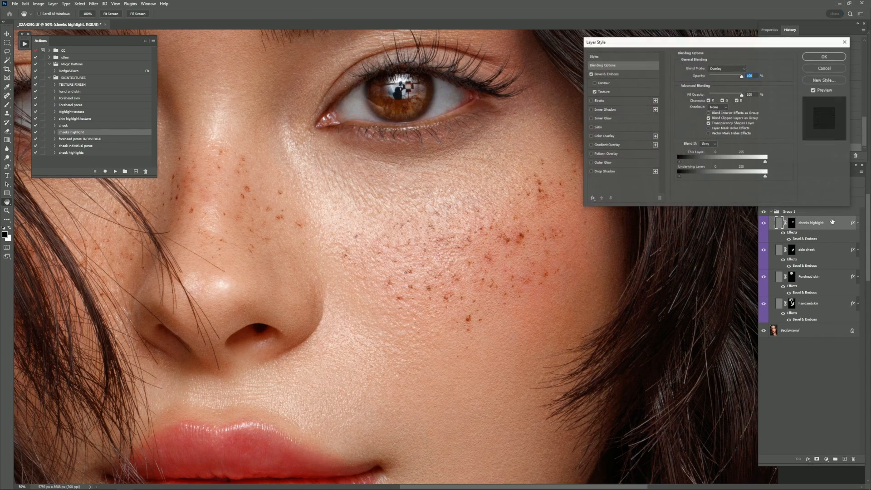
pyautogui.click(625, 91)
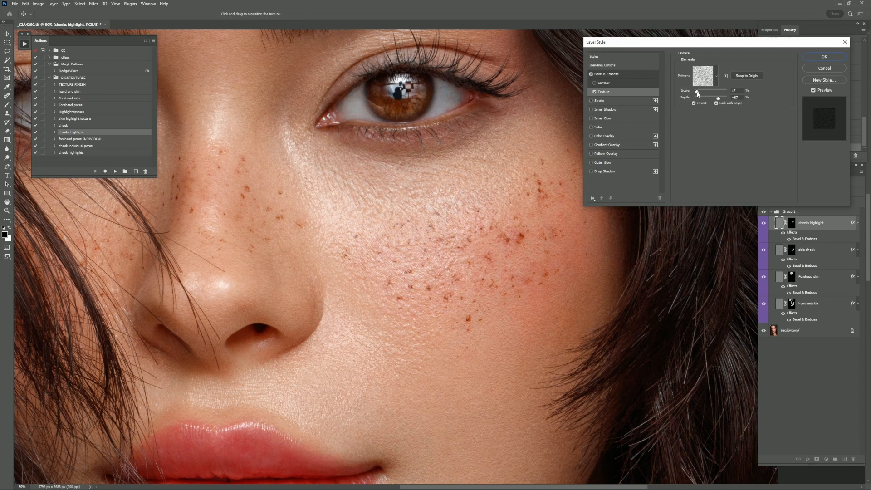
pyautogui.moveTo(698, 94); pyautogui.dragTo(697, 92)
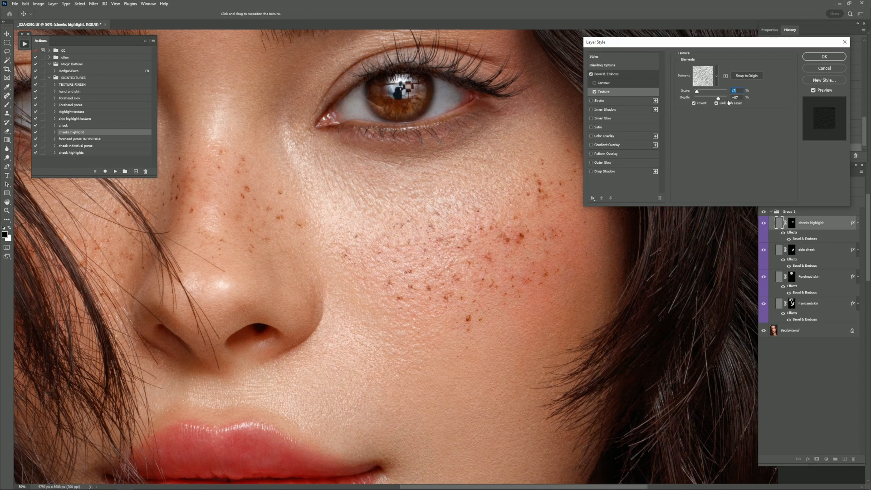
# - Set the cheeks highlight layer's Bevel & Emboss to 82% highlight opacity, 46% shadow opacity, 70° angle and 21° altitude
pyautogui.click(634, 76)
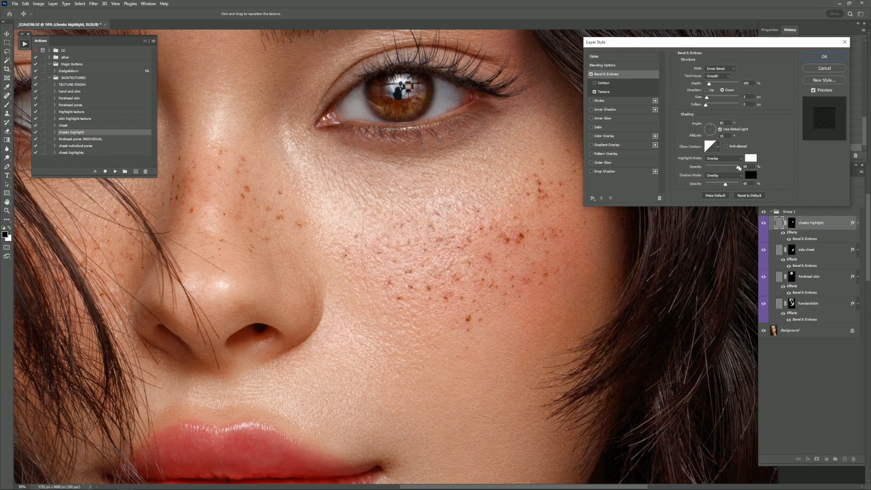
pyautogui.moveTo(744, 169); pyautogui.dragTo(734, 170)
pyautogui.moveTo(711, 128); pyautogui.dragTo(710, 128)
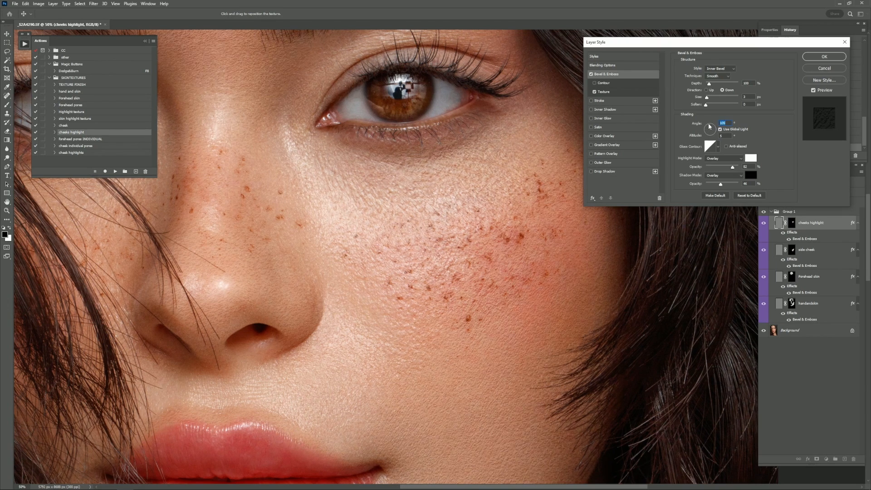
pyautogui.moveTo(707, 130); pyautogui.dragTo(713, 128)
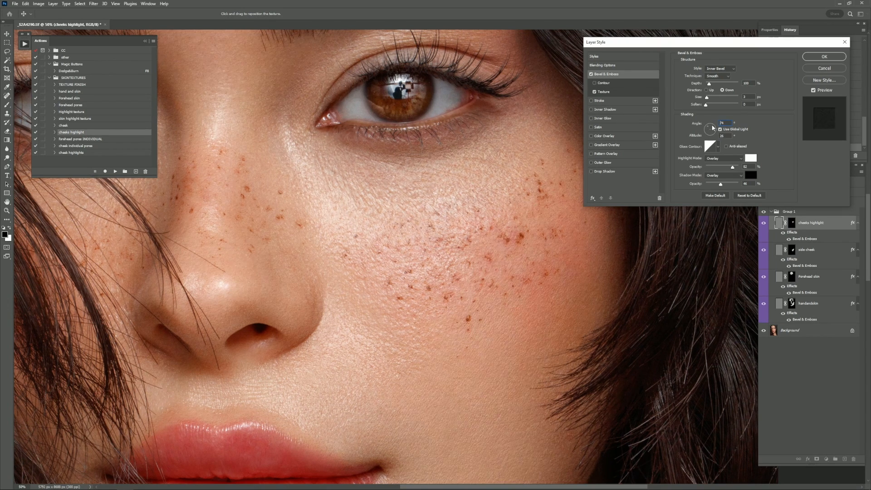
pyautogui.moveTo(714, 129); pyautogui.dragTo(712, 128)
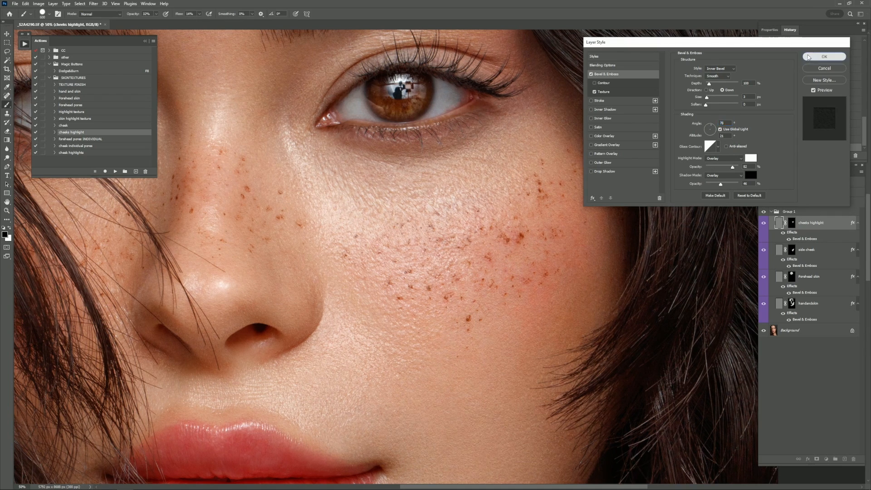
pyautogui.click(812, 57)
# - Compare the cheek and mouth area with the skin texture group hidden and shown
pyautogui.click(765, 213)
pyautogui.click(765, 213)
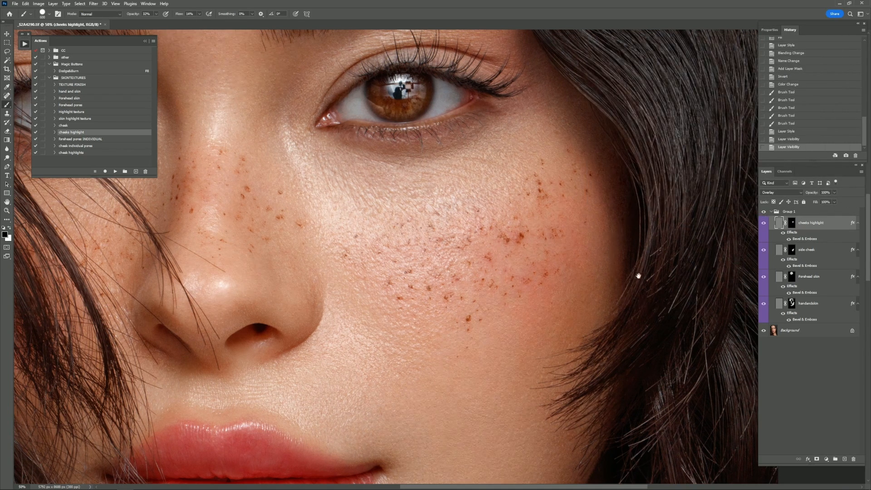
pyautogui.moveTo(636, 274); pyautogui.dragTo(652, 204)
pyautogui.moveTo(660, 265); pyautogui.dragTo(658, 238)
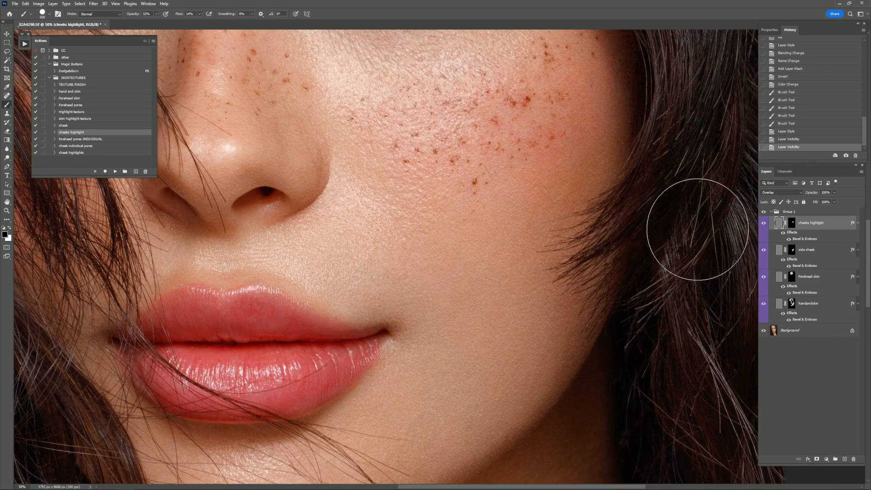
pyautogui.click(765, 213)
pyautogui.click(765, 213)
pyautogui.click(765, 213)
pyautogui.click(765, 213)
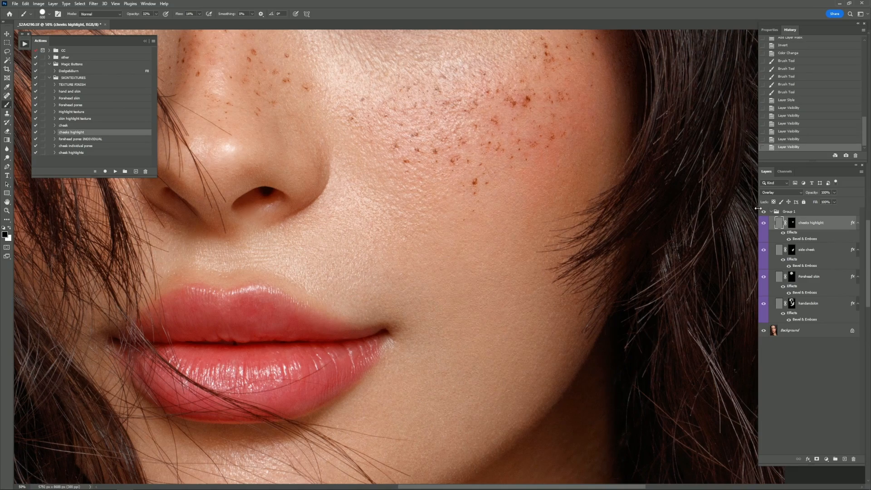
# - Compare the forehead with the skin texture group hidden and shown
pyautogui.scroll(10, 685, 207)
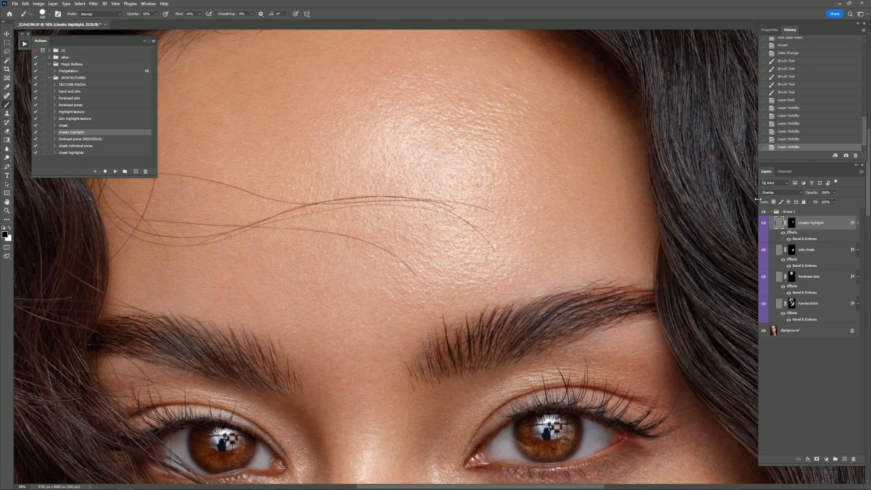
pyautogui.moveTo(597, 231); pyautogui.dragTo(663, 313)
pyautogui.click(764, 212)
pyautogui.click(764, 212)
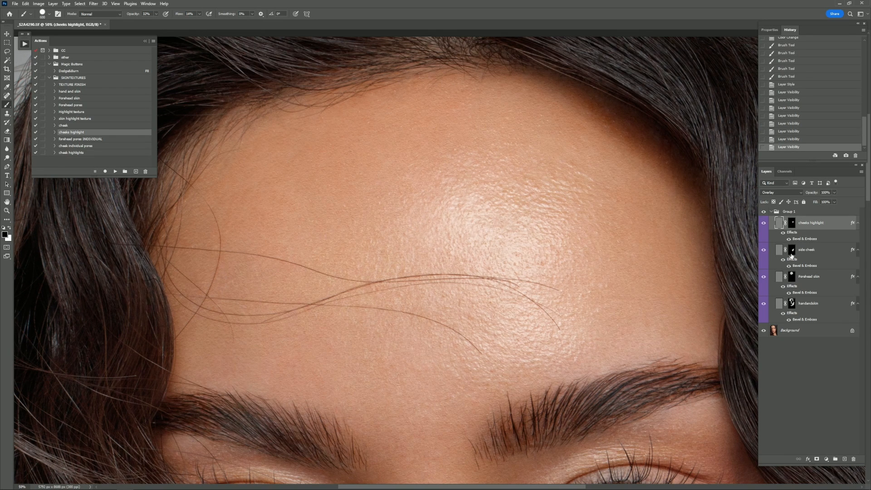
# - Paint white on the side cheek layer's mask along the forehead's edges and around the left eyebrow, using a smaller brush for the brow area
pyautogui.click(792, 254)
pyautogui.press('x')
pyautogui.click(378, 98)
pyautogui.moveTo(198, 225); pyautogui.dragTo(190, 312)
pyautogui.press('[')
pyautogui.press('[')
pyautogui.press('[')
pyautogui.click(189, 438)
pyautogui.click(191, 439)
pyautogui.click(196, 442)
pyautogui.click(200, 443)
pyautogui.click(272, 424)
pyautogui.click(352, 404)
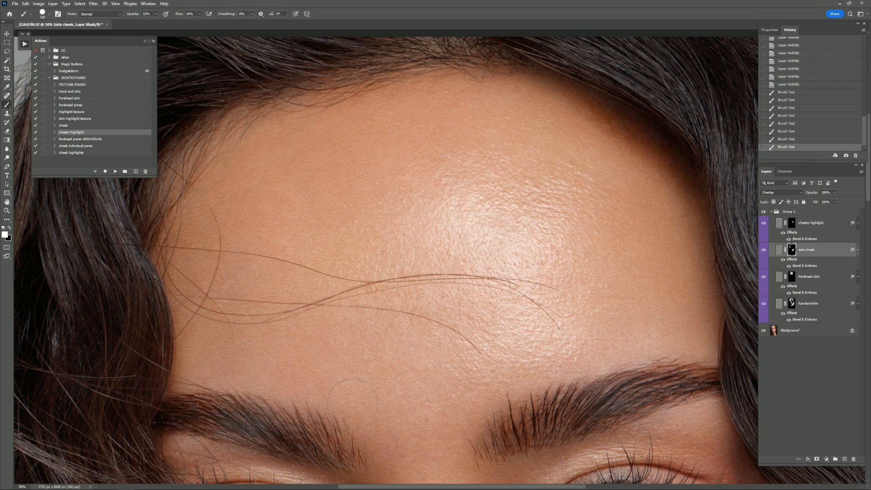
# - Add a layer mask to Group 1 and paint black over both eyes with a larger brush to remove the texture there
pyautogui.moveTo(429, 314); pyautogui.dragTo(411, 132)
pyautogui.click(803, 211)
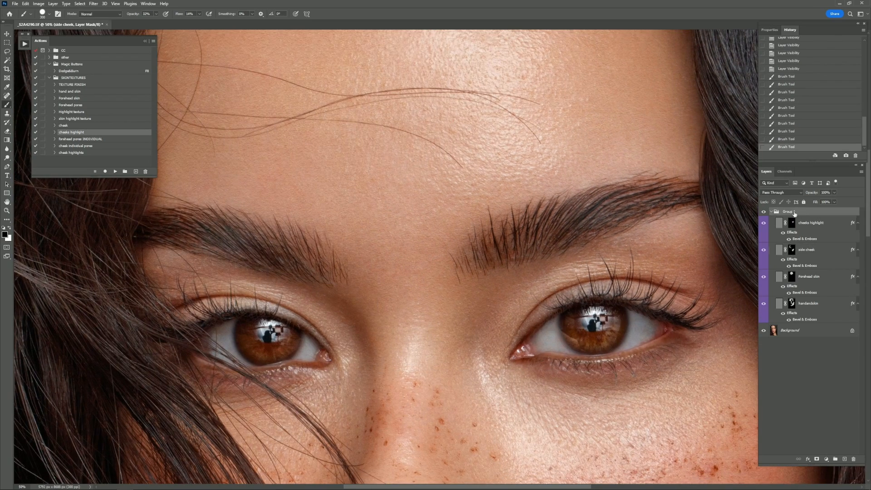
pyautogui.click(817, 460)
pyautogui.click(9, 229)
pyautogui.press(']')
pyautogui.press(']')
pyautogui.click(371, 333)
pyautogui.click(281, 334)
pyautogui.click(586, 327)
pyautogui.click(604, 318)
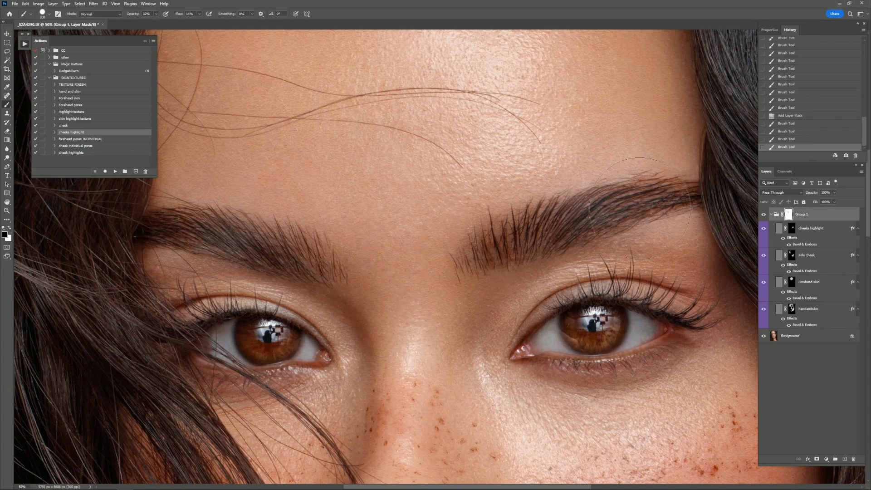
# - Inspect the eyes, nose and cheeks, and compare the upper face with Group 1 hidden and shown
pyautogui.moveTo(629, 281); pyautogui.dragTo(420, 184)
pyautogui.moveTo(643, 392); pyautogui.dragTo(590, 170)
pyautogui.moveTo(541, 350); pyautogui.dragTo(680, 118)
pyautogui.moveTo(446, 297); pyautogui.dragTo(540, 482)
pyautogui.moveTo(529, 51); pyautogui.dragTo(507, 278)
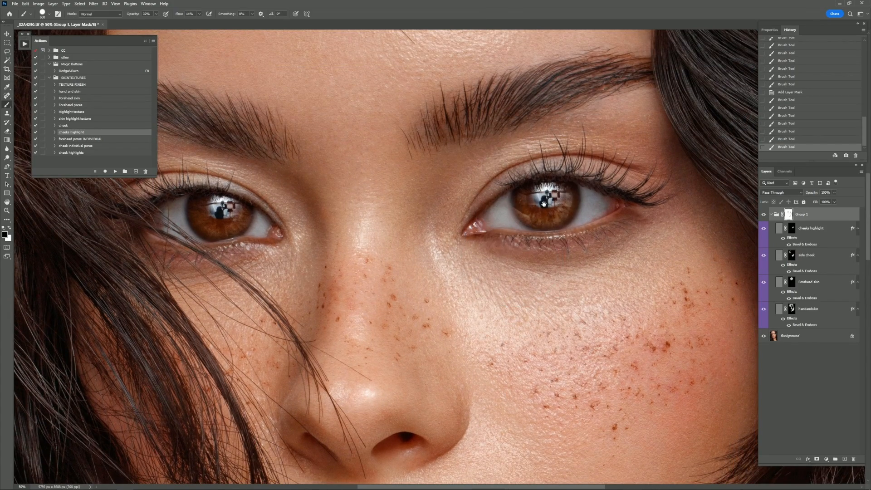
pyautogui.scroll(2, 513, 256)
pyautogui.hotkey('ctrl', '-')
pyautogui.click(764, 215)
pyautogui.click(764, 215)
pyautogui.click(764, 215)
pyautogui.click(763, 215)
pyautogui.moveTo(609, 205); pyautogui.dragTo(684, 254)
pyautogui.click(768, 216)
pyautogui.click(765, 216)
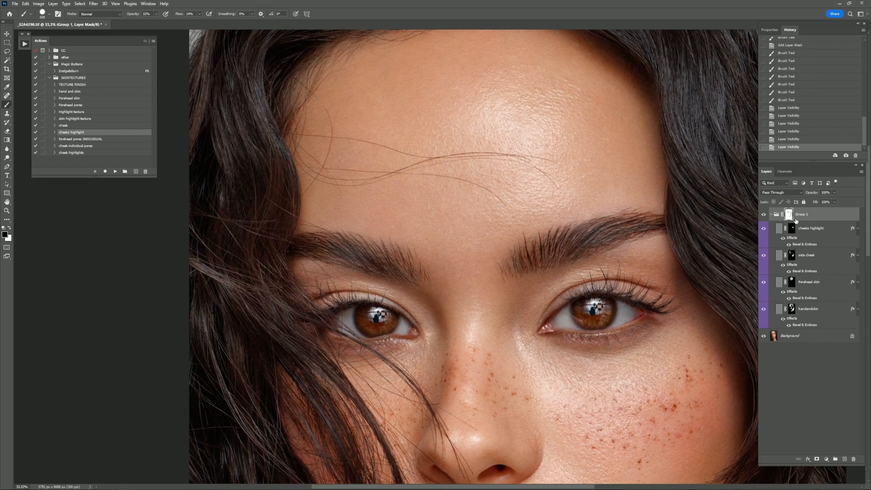
# - Paint black on Group 1's mask over the left eyebrow and the upper eyelid below it with a much smaller brush
pyautogui.press('[')
pyautogui.press('[')
pyautogui.press('[')
pyautogui.press('[')
pyautogui.press('[')
pyautogui.press('[')
pyautogui.press('[')
pyautogui.press('[')
pyautogui.press('[')
pyautogui.click(325, 284)
pyautogui.click(331, 282)
pyautogui.click(296, 268)
pyautogui.click(298, 278)
pyautogui.press(']')
pyautogui.click(364, 277)
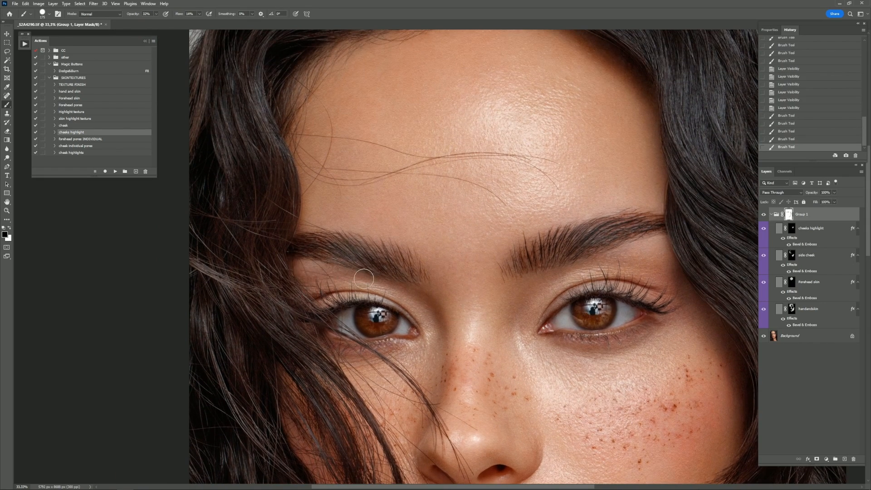
pyautogui.click(364, 279)
pyautogui.click(364, 280)
# - Compare the whole portrait and the lower face with Group 1 hidden and shown
pyautogui.hotkey('ctrl', '-')
pyautogui.moveTo(715, 301); pyautogui.dragTo(662, 242)
pyautogui.click(764, 215)
pyautogui.doubleClick(763, 215)
pyautogui.click(764, 215)
pyautogui.hotkey('ctrl', '-')
pyautogui.click(764, 214)
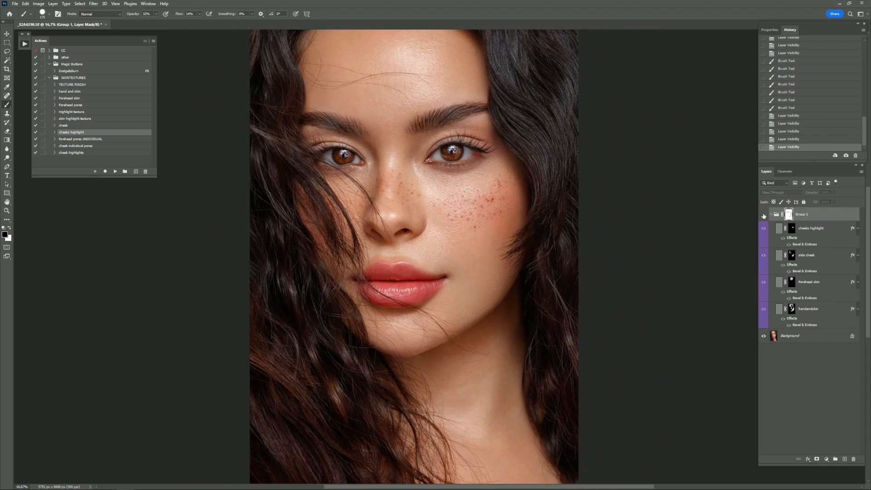
pyautogui.click(764, 214)
pyautogui.hotkey('ctrl', '+')
pyautogui.hotkey('ctrl', '+')
pyautogui.click(764, 215)
pyautogui.click(763, 215)
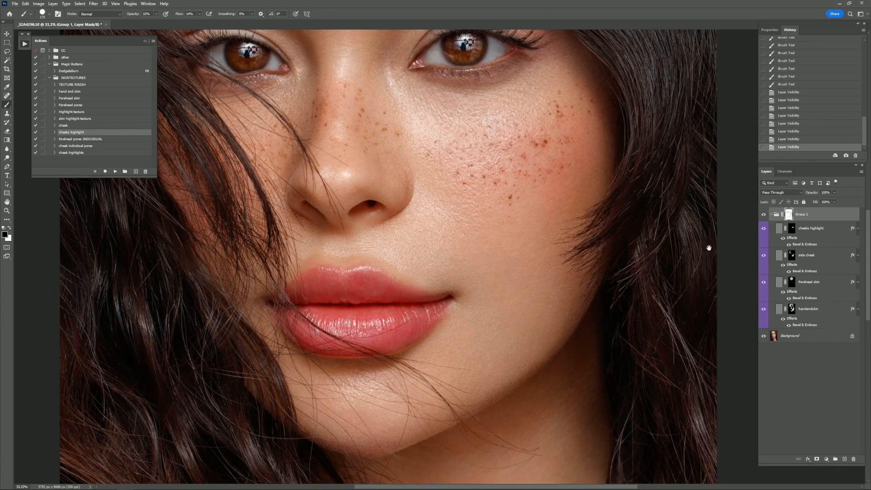
# - Collapse Group 1 and run the TEXTURE FINISH action from the SKINTEXTURES set
pyautogui.moveTo(704, 240); pyautogui.dragTo(709, 261)
pyautogui.hotkey('ctrl', '-')
pyautogui.hotkey('ctrl', '-')
pyautogui.click(771, 214)
pyautogui.hotkey('ctrl', '+')
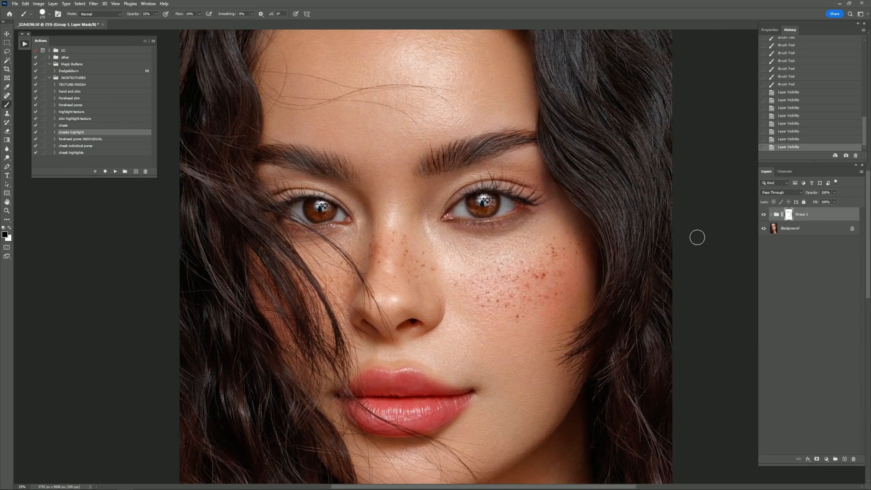
pyautogui.click(131, 86)
pyautogui.click(115, 172)
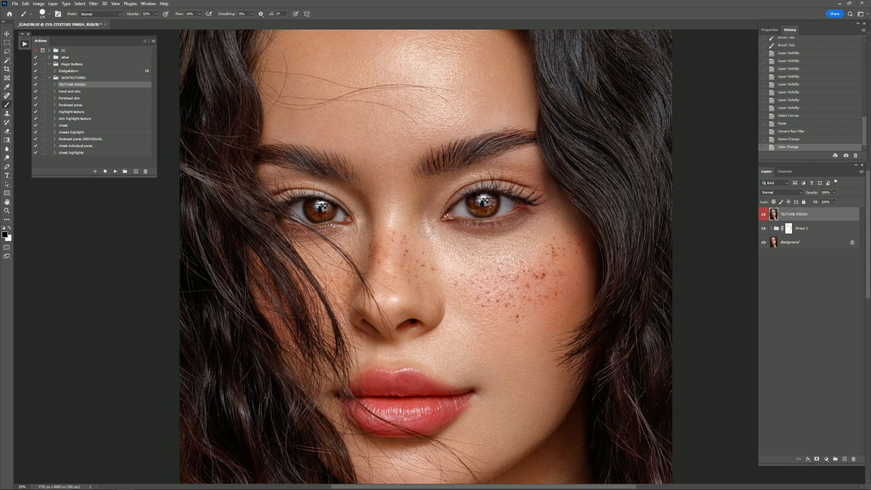
# - Compare the face and the forehead up close with the TEXTURE FINISH layer hidden and shown
pyautogui.click(764, 215)
pyautogui.click(764, 217)
pyautogui.click(764, 219)
pyautogui.click(764, 217)
pyautogui.click(764, 216)
pyautogui.click(764, 216)
pyautogui.moveTo(669, 205); pyautogui.dragTo(702, 347)
pyautogui.hotkey('ctrl', '+')
pyautogui.hotkey('ctrl', '+')
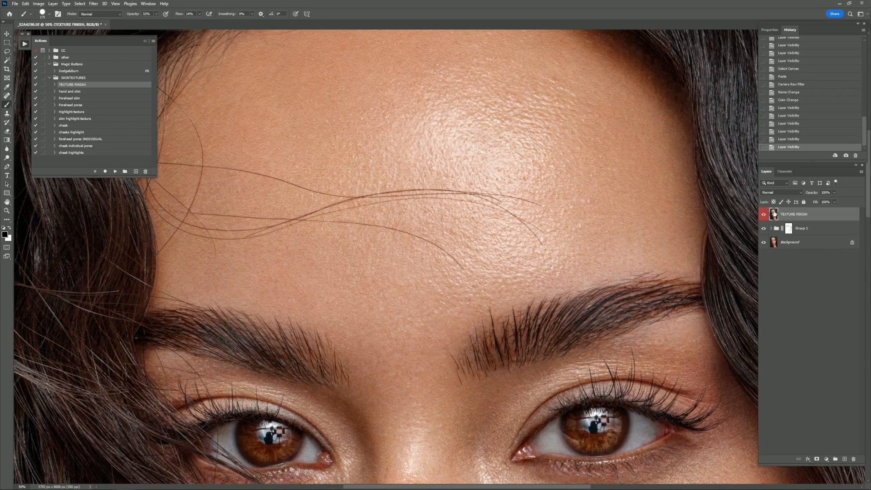
pyautogui.click(764, 218)
pyautogui.click(764, 218)
# - Lower the TEXTURE FINISH layer's opacity to 67%
pyautogui.hotkey('ctrl', '-')
pyautogui.hotkey('ctrl', '-')
pyautogui.hotkey('ctrl', '-')
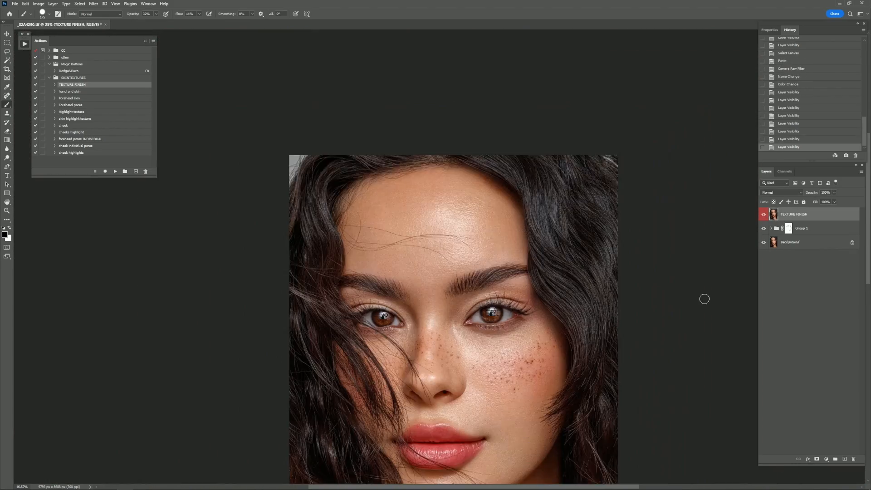
pyautogui.moveTo(709, 206); pyautogui.dragTo(709, 223)
pyautogui.moveTo(824, 196); pyautogui.dragTo(809, 196)
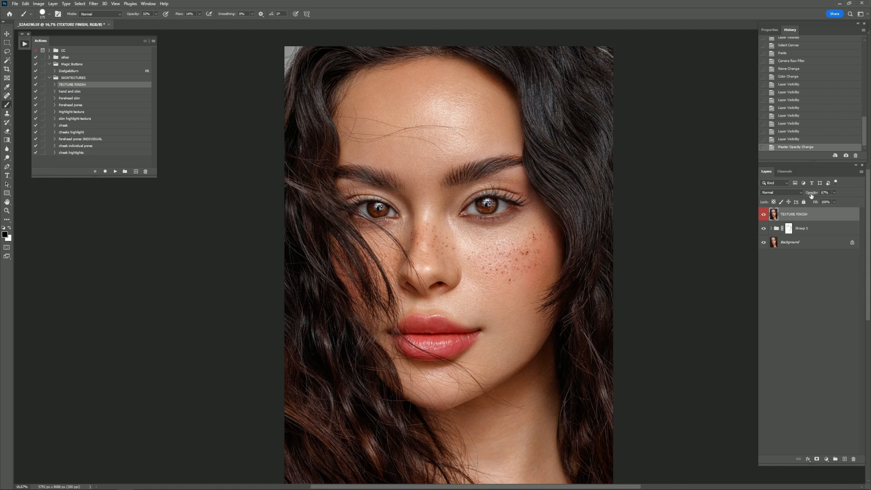
# - Create a new layer group and move the TEXTURE FINISH layer and Group 1 into it
pyautogui.click(835, 459)
pyautogui.click(811, 224)
pyautogui.keyDown('shift'); pyautogui.click(810, 237); pyautogui.keyUp('shift')
pyautogui.moveTo(810, 236); pyautogui.dragTo(803, 212)
# - Compare the portrait with the new group holding all the texture work hidden and shown
pyautogui.click(765, 212)
pyautogui.click(764, 212)
pyautogui.hotkey('ctrl', '+')
pyautogui.hotkey('ctrl', '+')
pyautogui.click(765, 212)
pyautogui.click(765, 211)
pyautogui.scroll(5, 668, 306)
pyautogui.click(764, 212)
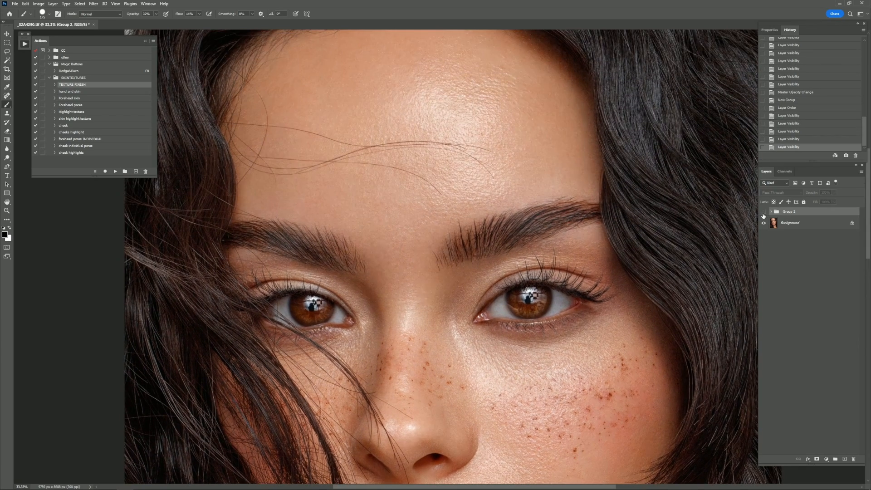